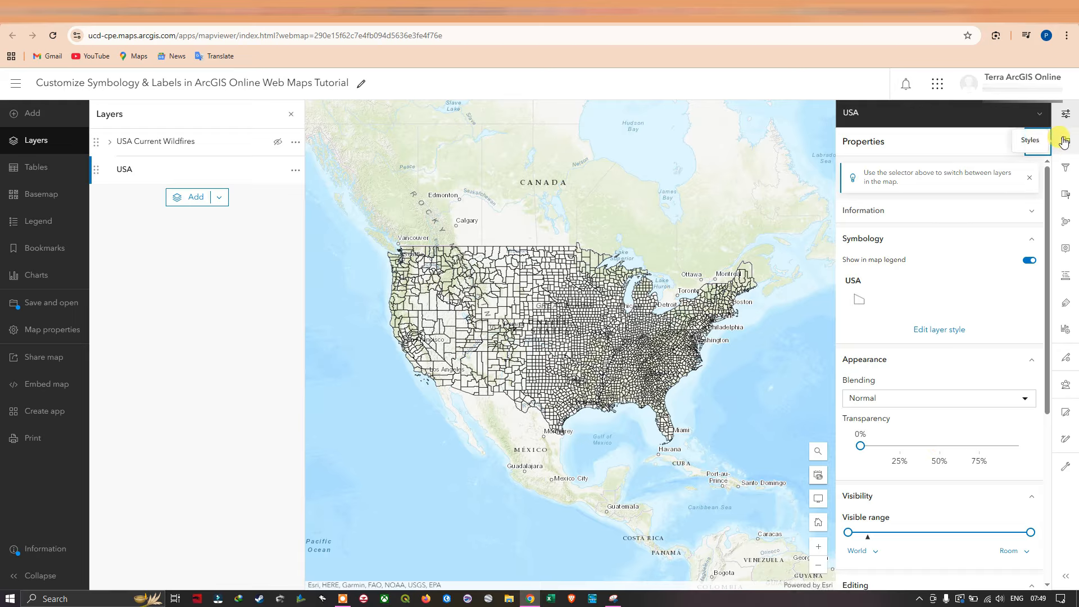
Open the USA layer's style settings and change the basemap to Imagery with Labels.
{"action": "left_click", "coordinate": [1064, 143]}
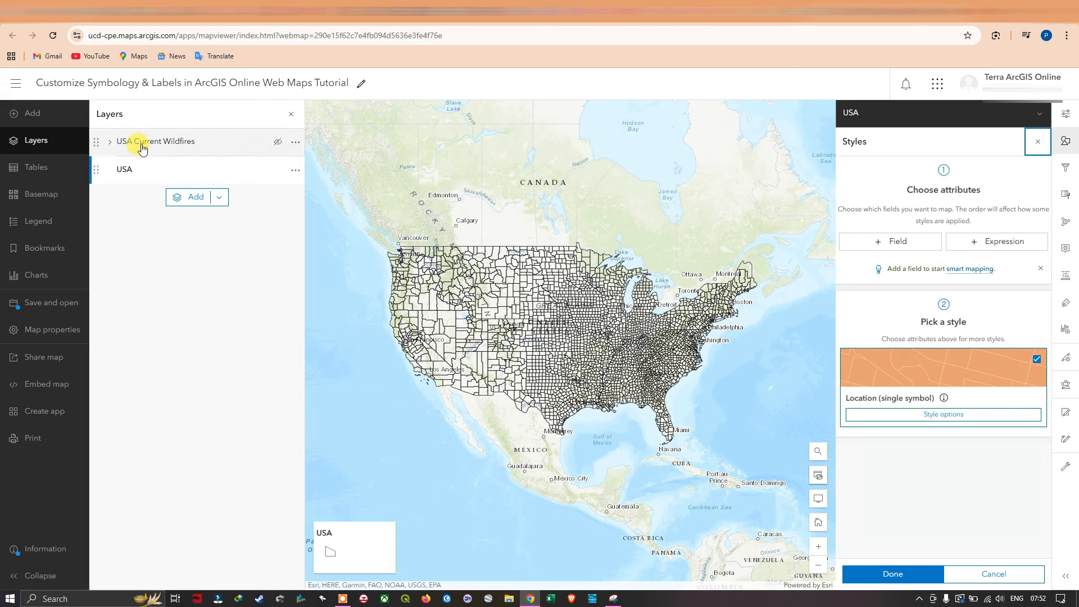
{"action": "left_click", "coordinate": [32, 196]}
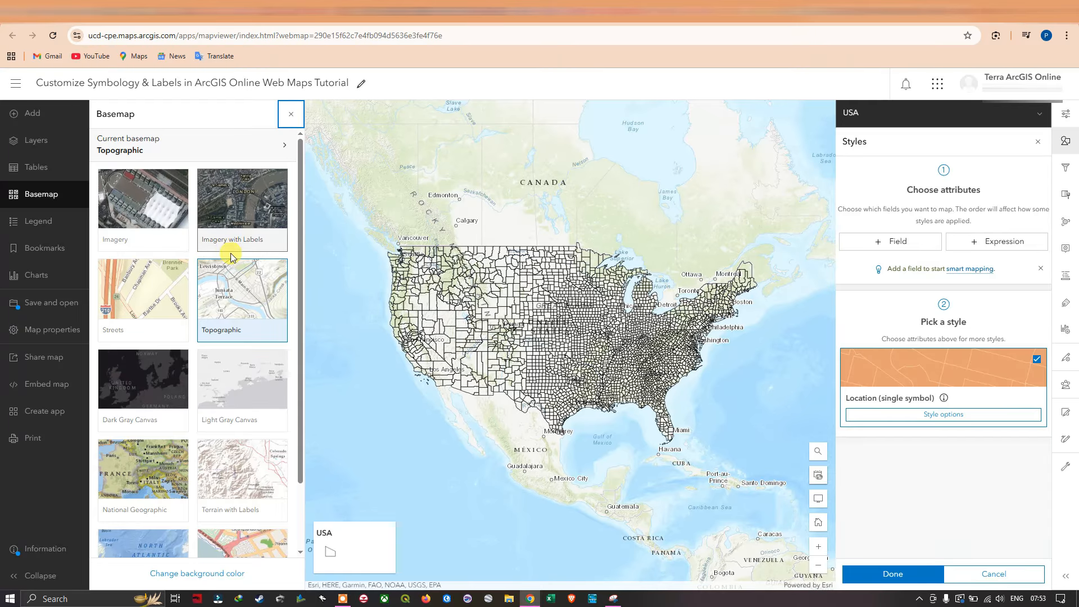
{"action": "scroll", "coordinate": [188, 316], "scroll_direction": "down", "scroll_amount": 3}
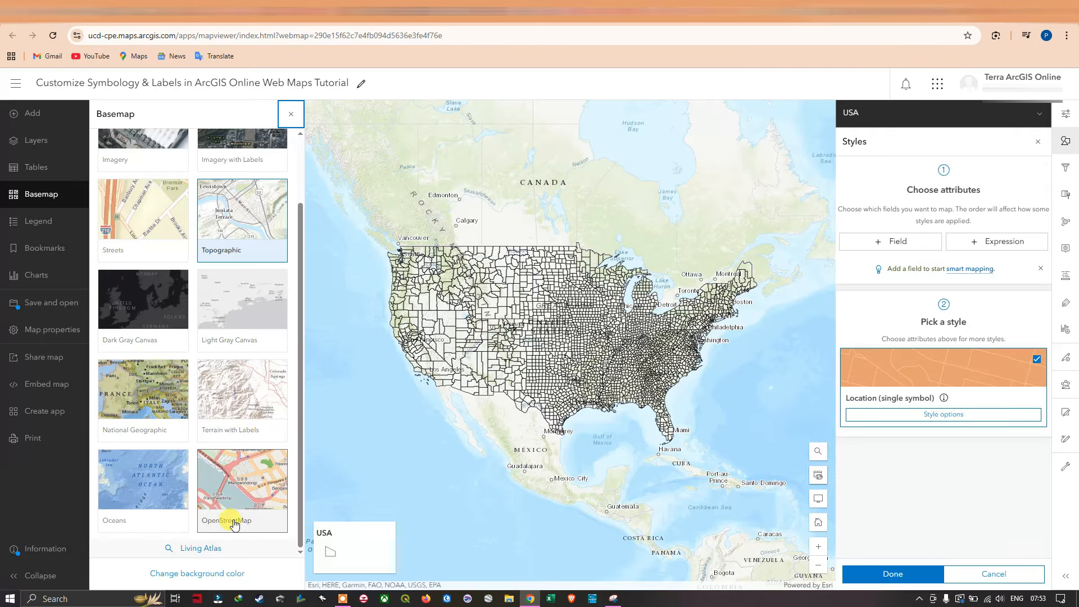
{"action": "scroll", "coordinate": [211, 404], "scroll_direction": "up", "scroll_amount": 2}
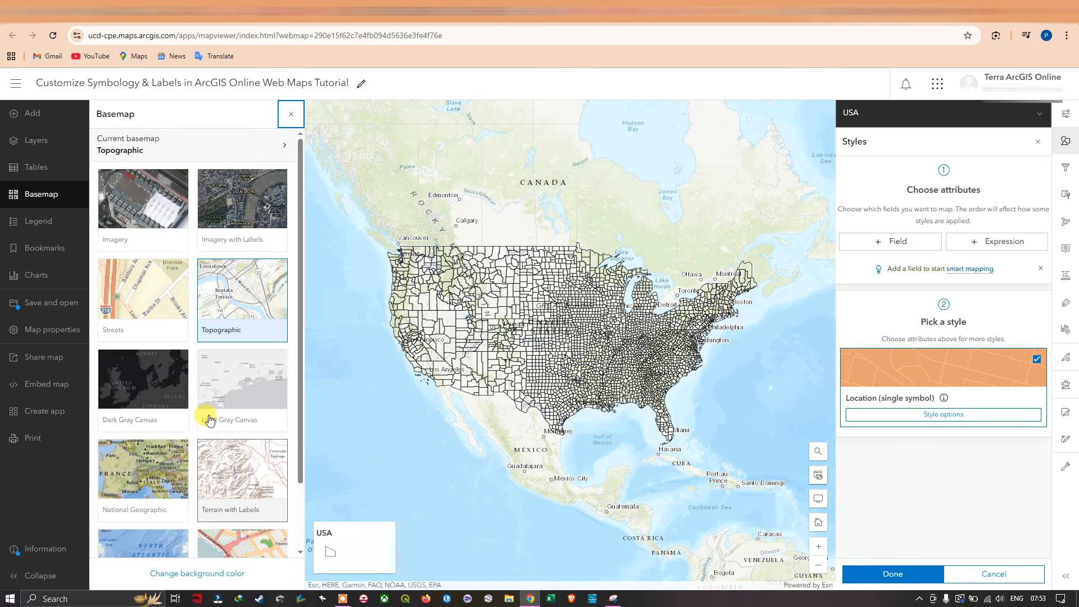
{"action": "left_click", "coordinate": [256, 208]}
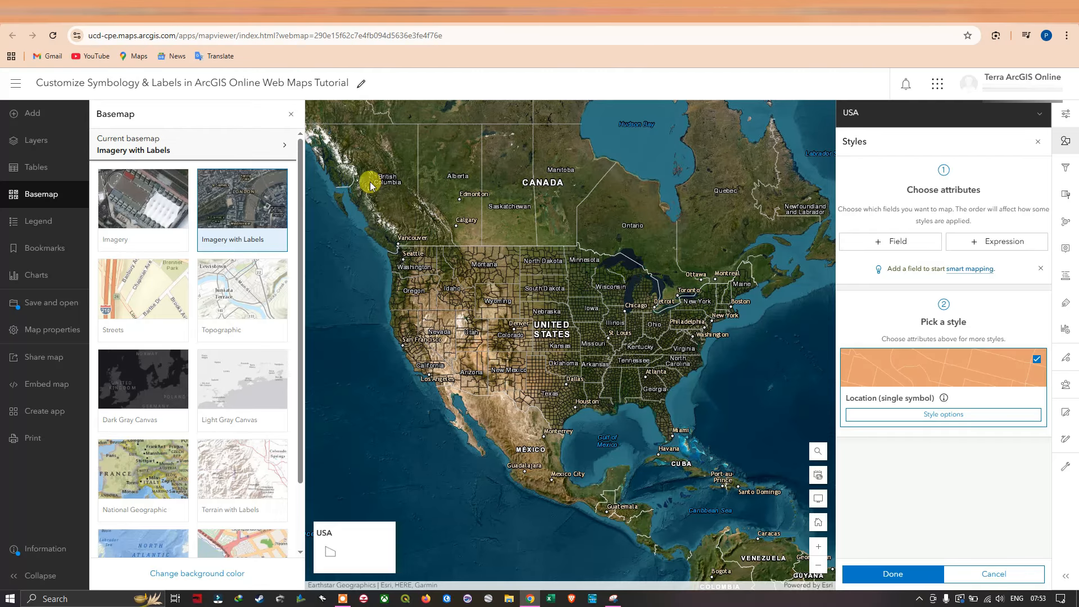
{"action": "left_click", "coordinate": [291, 114]}
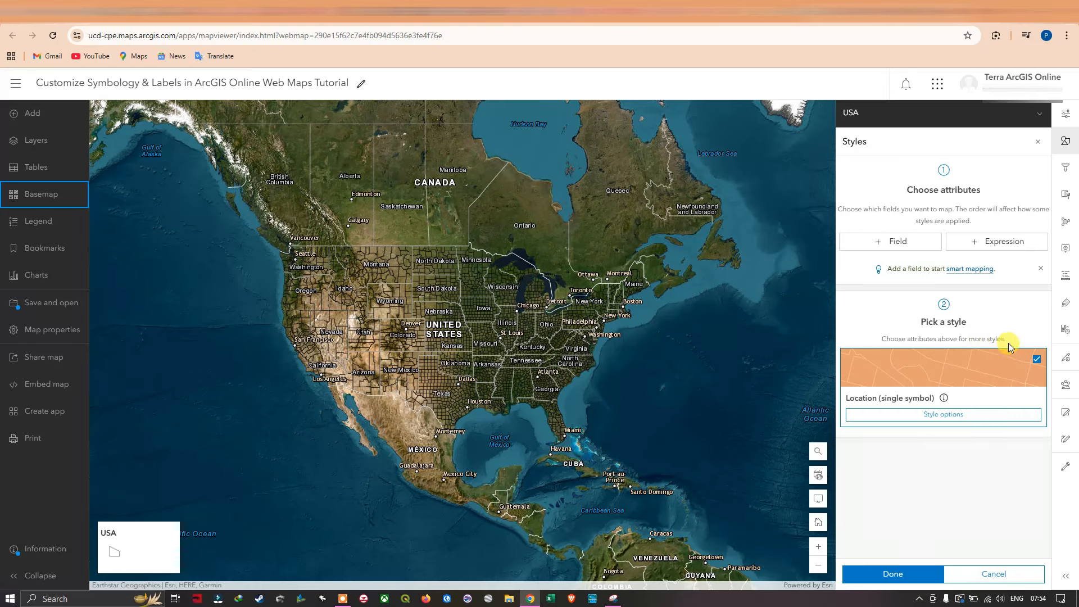
Open the symbol style of the USA layer's Location (single symbol) style and set the outline width to 3 px.
{"action": "left_click", "coordinate": [927, 418]}
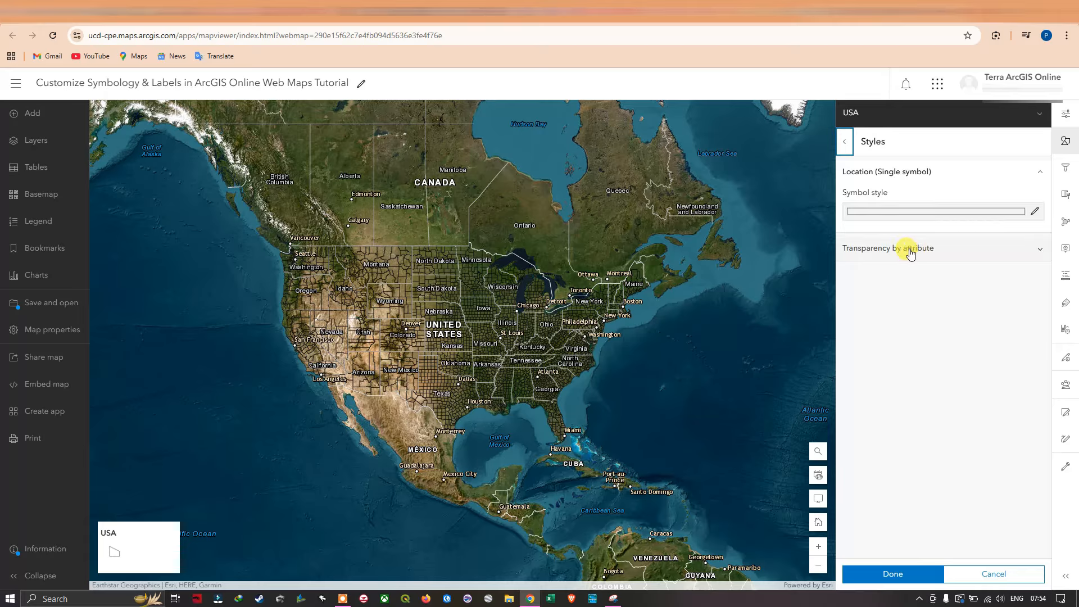
{"action": "left_click", "coordinate": [1041, 253]}
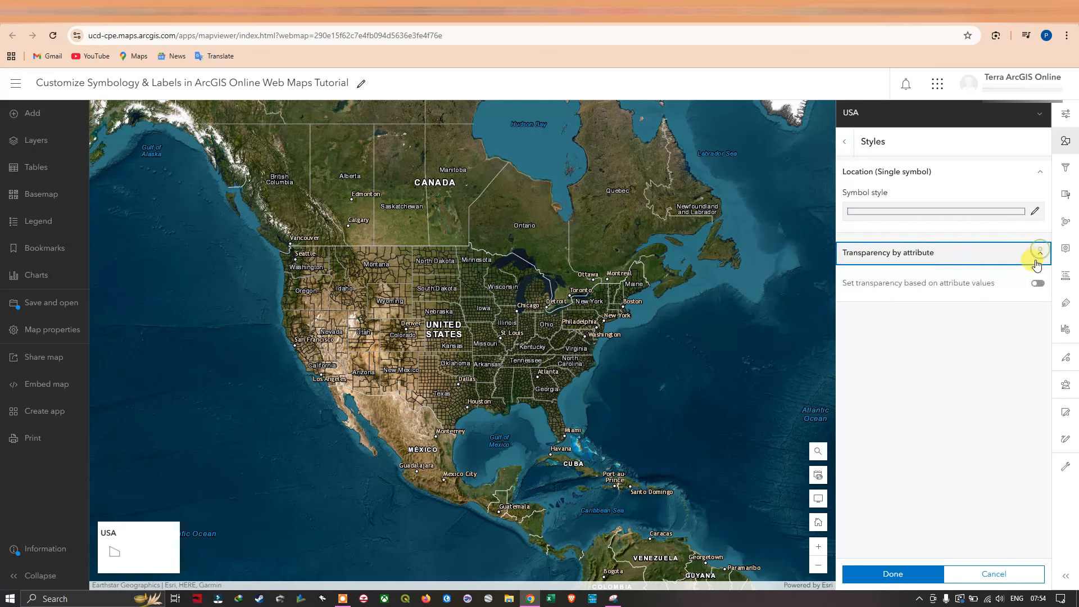
{"action": "left_click", "coordinate": [1036, 214]}
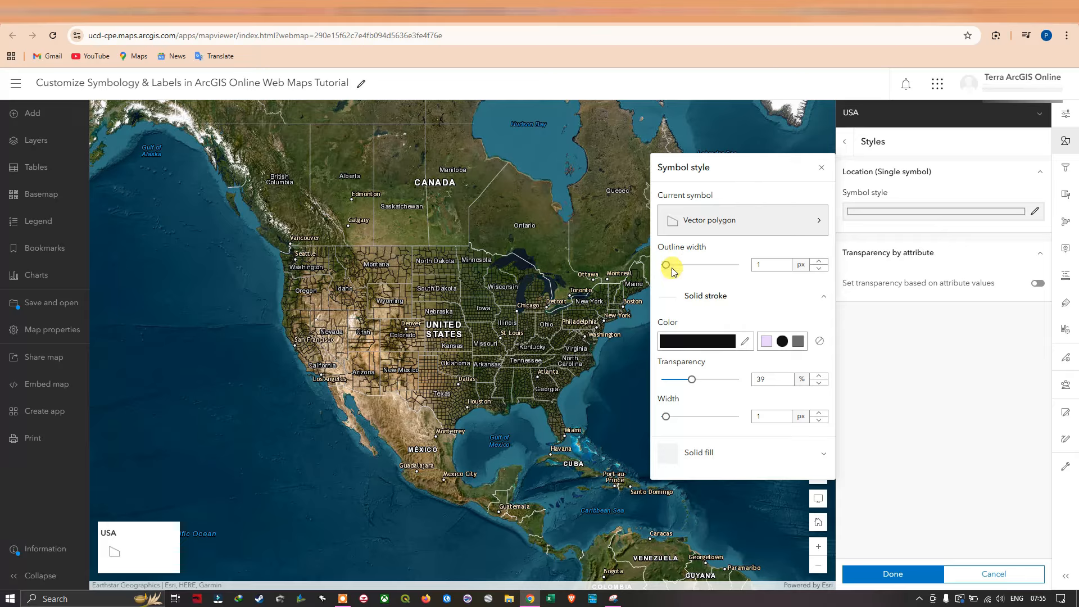
{"action": "mouse_move", "coordinate": [667, 266]}
{"action": "left_mouse_down"}
{"action": "mouse_move", "coordinate": [685, 273]}
{"action": "mouse_move", "coordinate": [675, 271]}
{"action": "left_mouse_up"}
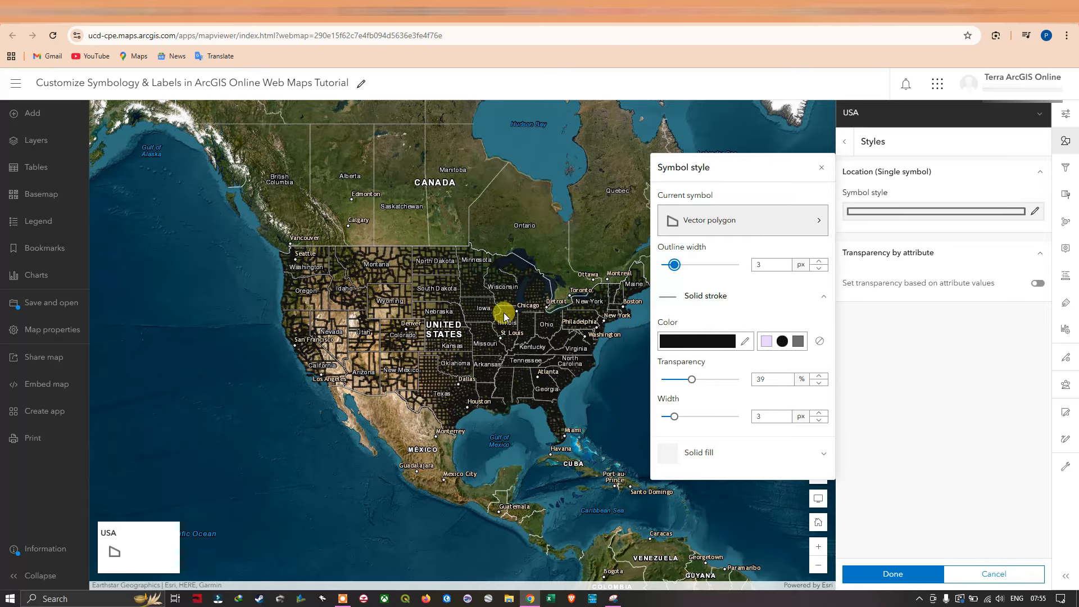
Set the stroke colour of the USA polygons to near-white fffafa.
{"action": "left_click", "coordinate": [744, 342]}
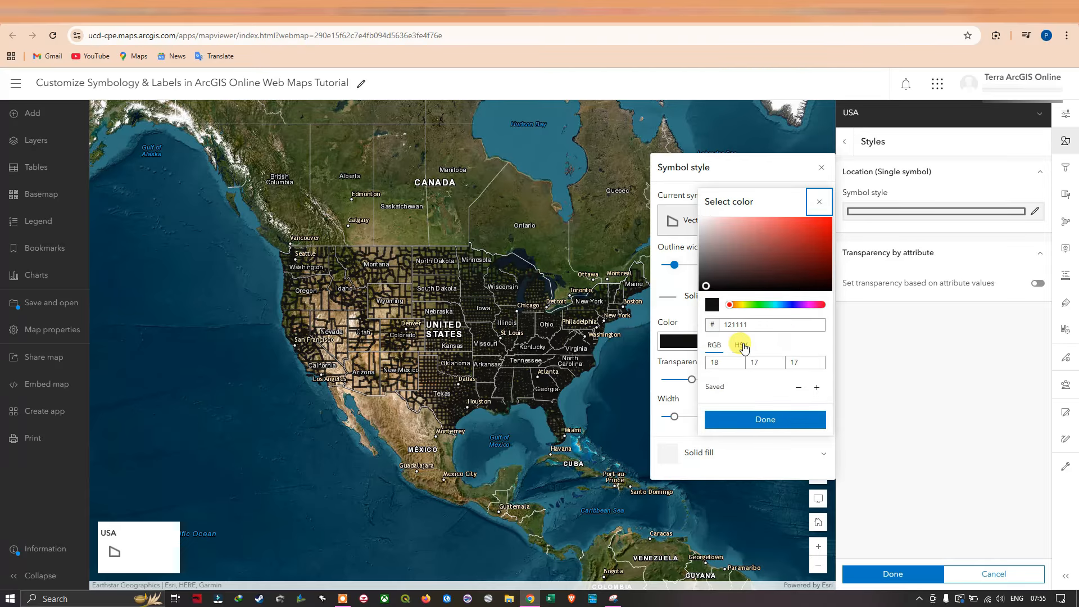
{"action": "left_click", "coordinate": [702, 223]}
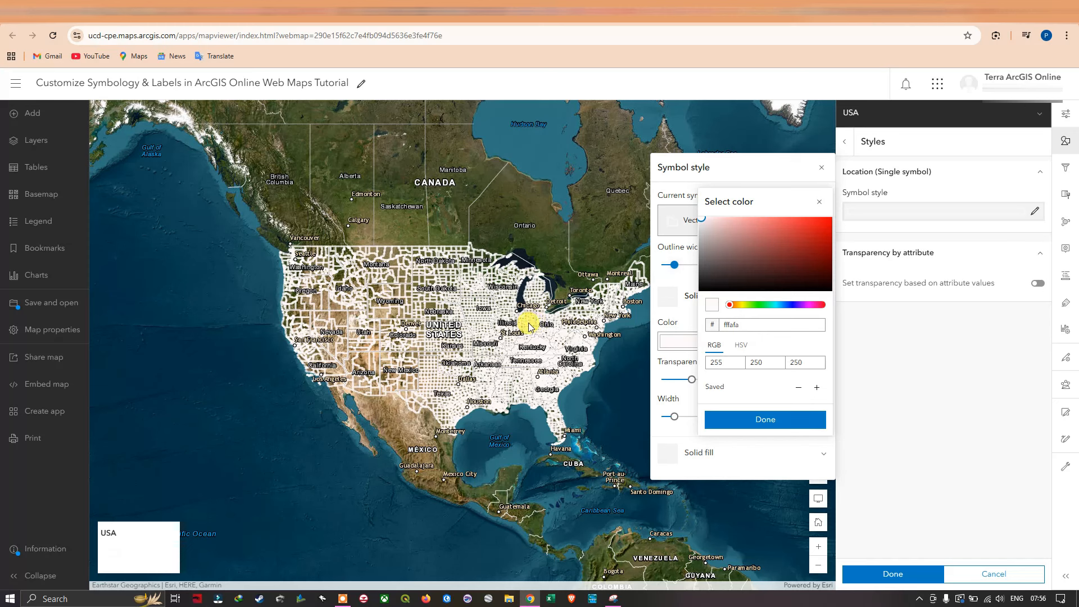
{"action": "left_click", "coordinate": [754, 419]}
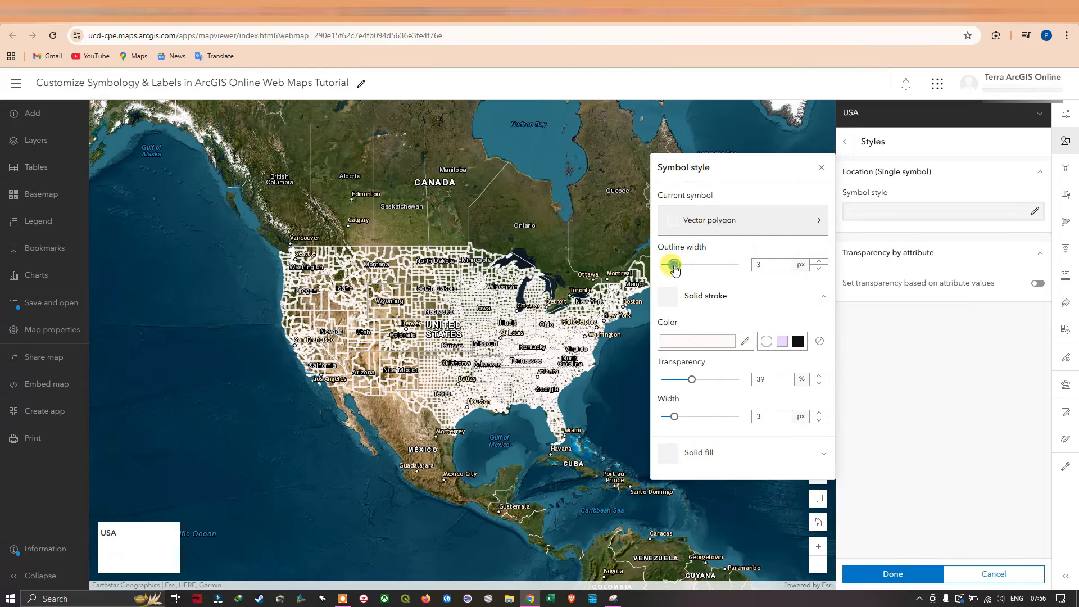
Reduce the outline width of the USA polygons to 1 px and inspect the boundaries on the map.
{"action": "left_click_drag", "start_coordinate": [675, 268], "coordinate": [661, 265]}
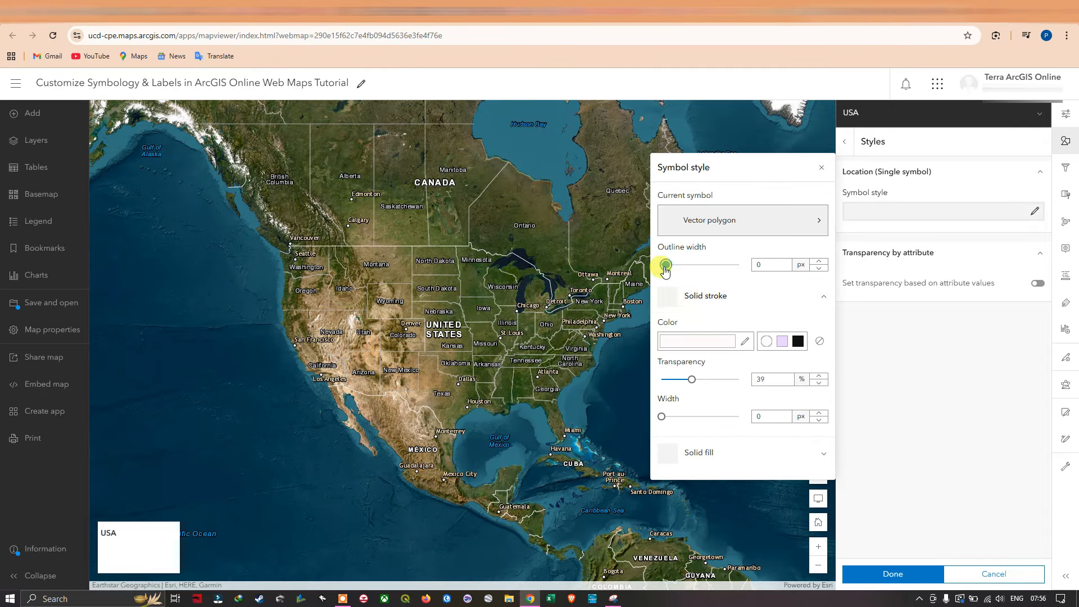
{"action": "left_click_drag", "start_coordinate": [662, 265], "coordinate": [667, 267]}
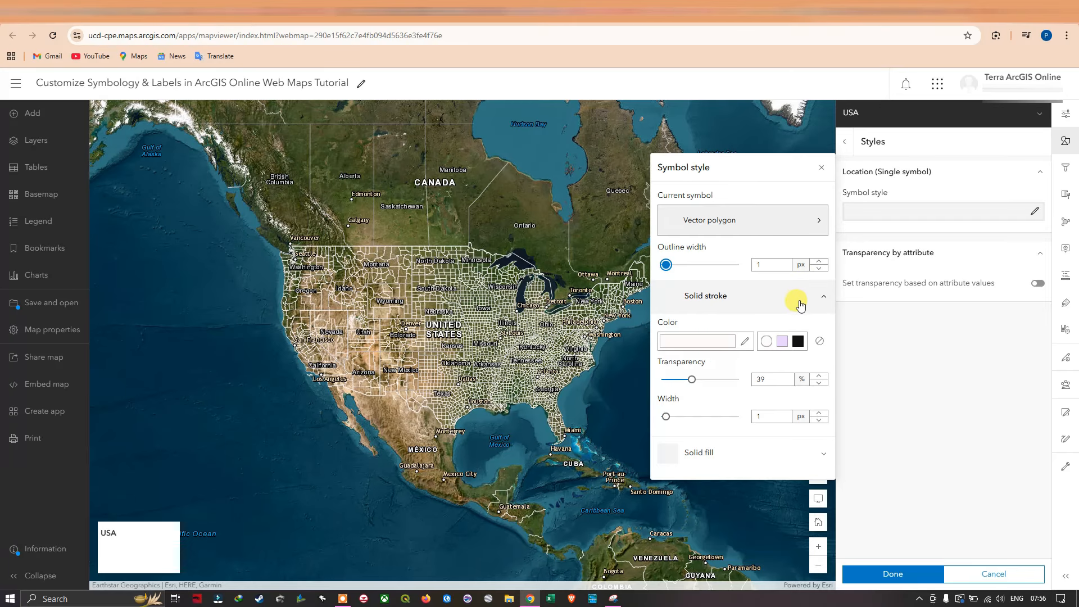
{"action": "scroll", "coordinate": [460, 265], "scroll_direction": "up", "scroll_amount": 2}
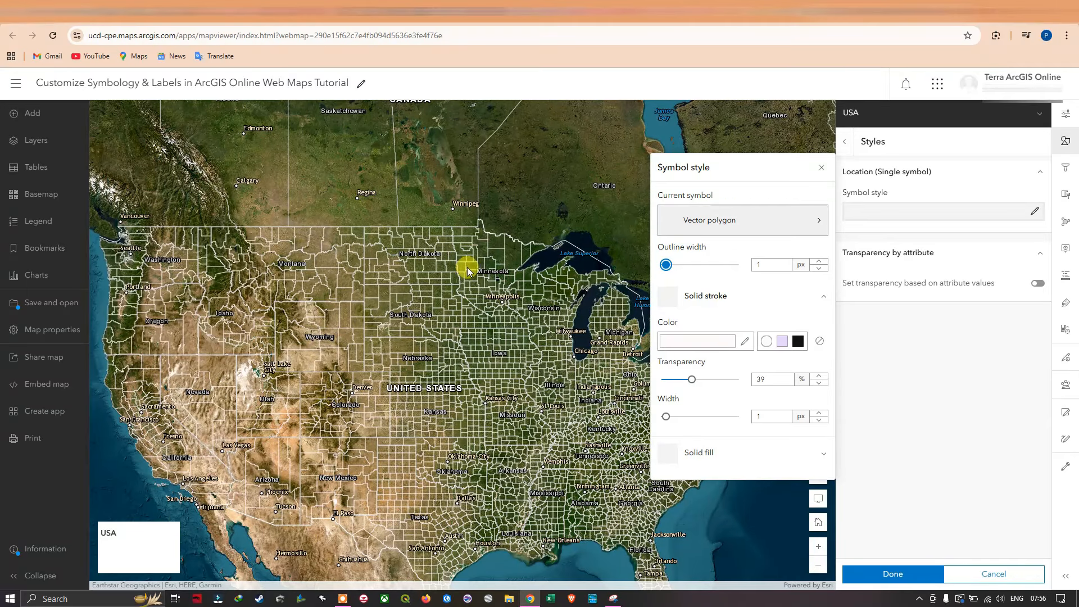
{"action": "left_click_drag", "start_coordinate": [362, 292], "coordinate": [410, 244]}
{"action": "scroll", "coordinate": [424, 246], "scroll_direction": "down", "scroll_amount": 3}
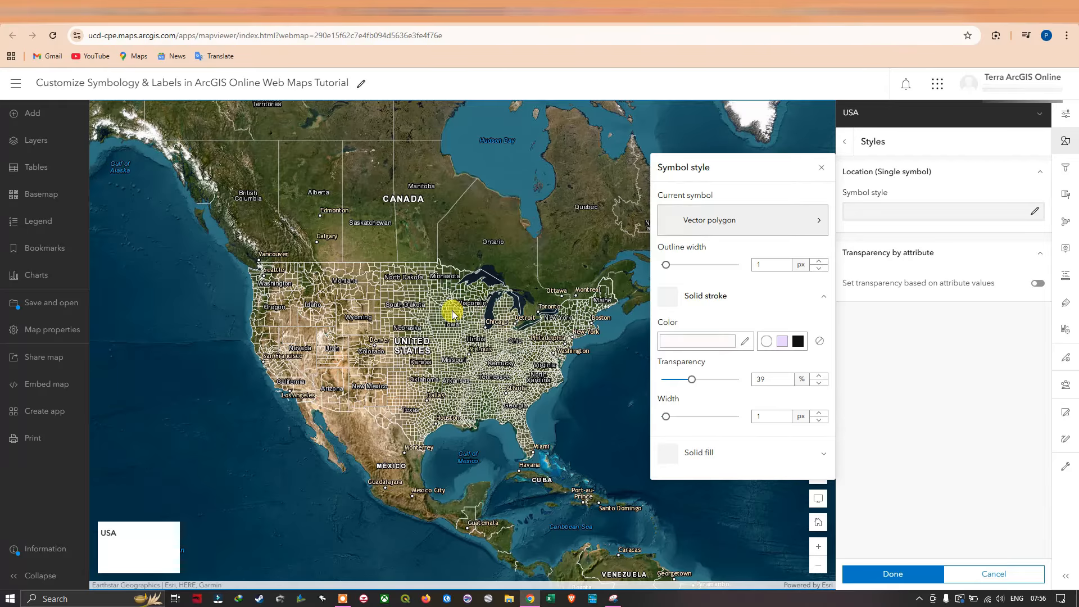
{"action": "left_click_drag", "start_coordinate": [392, 318], "coordinate": [399, 318]}
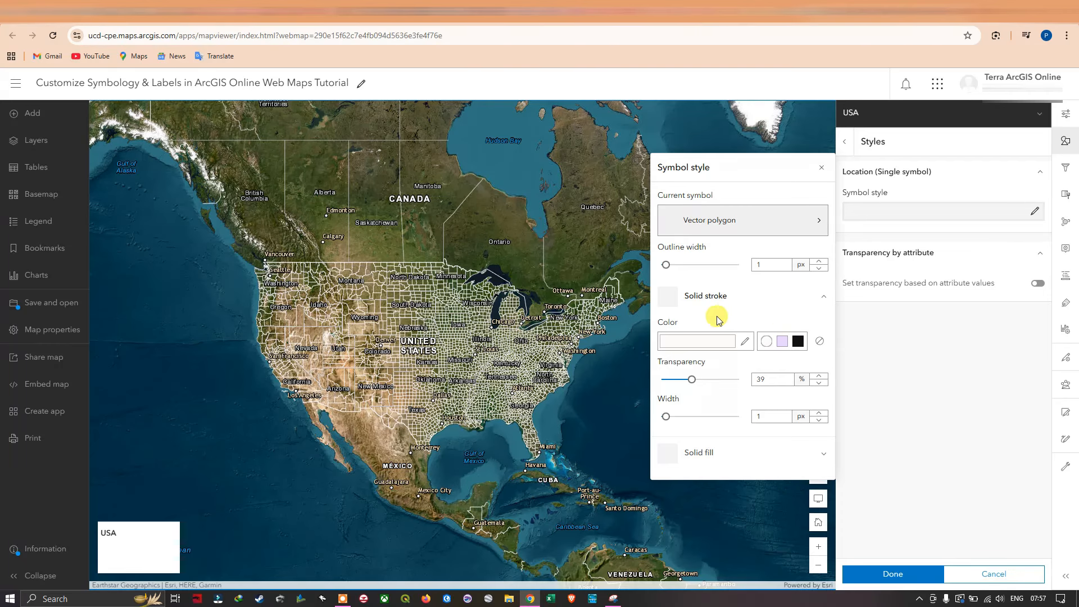
Try the near-white FFFAFA, light purple and black swatches and the no-colour option for the polygon stroke.
{"action": "scroll", "coordinate": [526, 315], "scroll_direction": "up", "scroll_amount": 2}
{"action": "scroll", "coordinate": [506, 317], "scroll_direction": "up", "scroll_amount": 5}
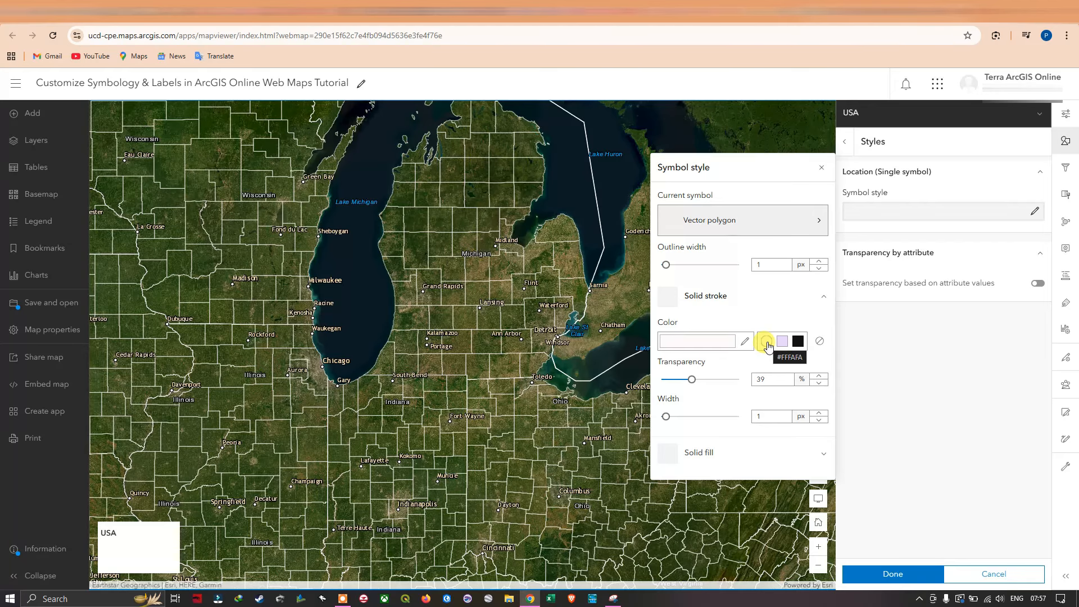
{"action": "left_click", "coordinate": [767, 343]}
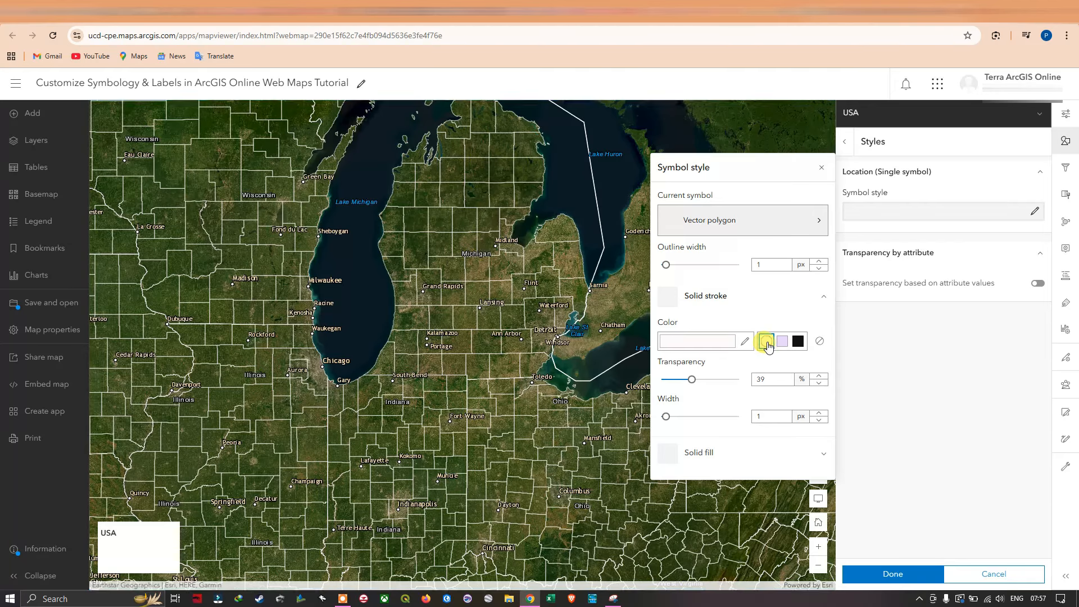
{"action": "left_click", "coordinate": [788, 345]}
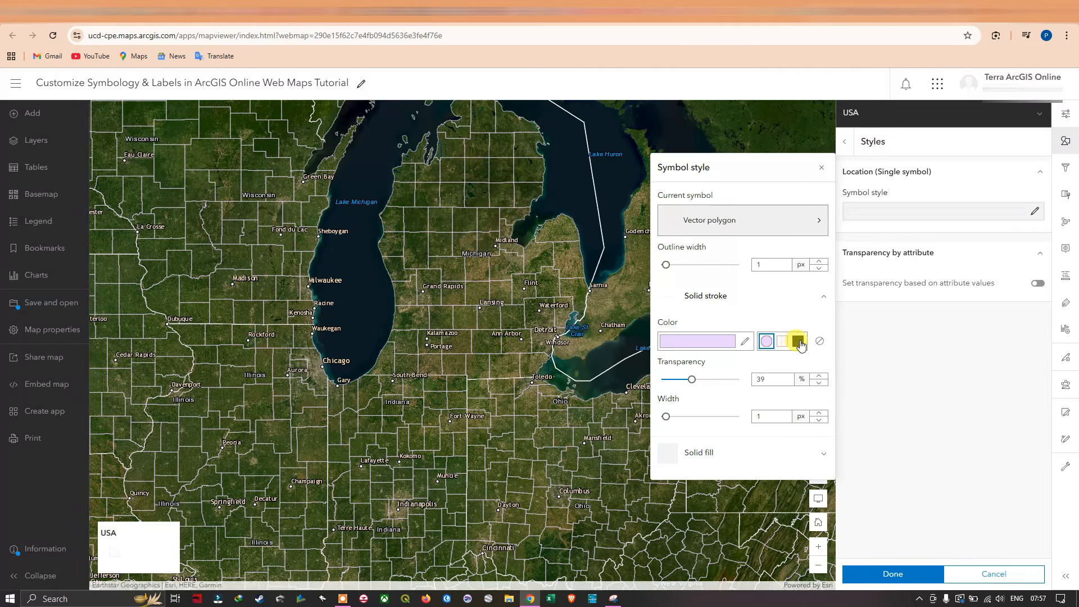
{"action": "left_click", "coordinate": [801, 345]}
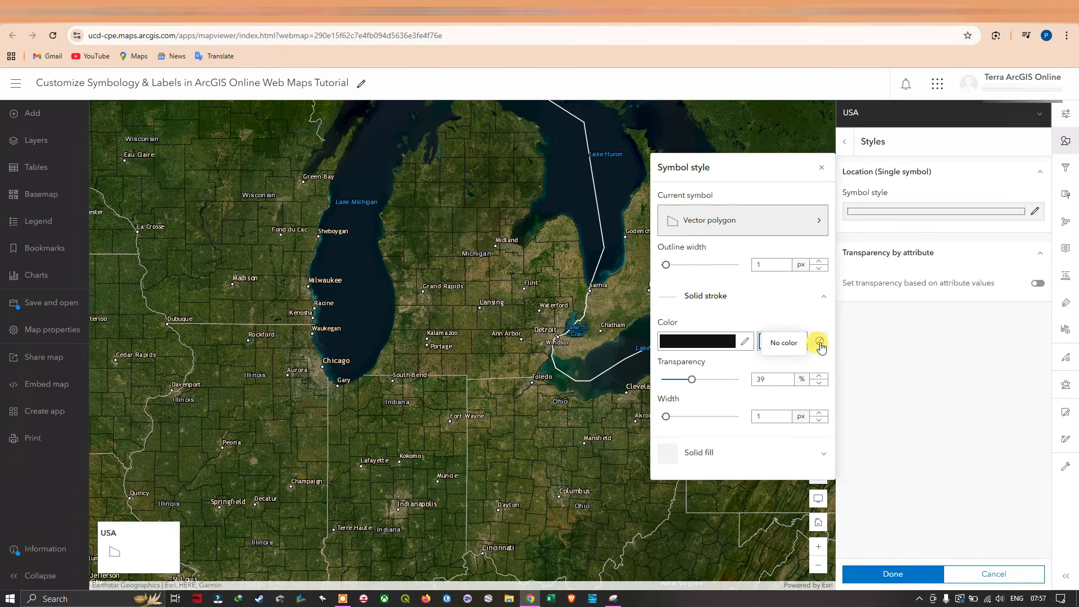
{"action": "left_click", "coordinate": [820, 342]}
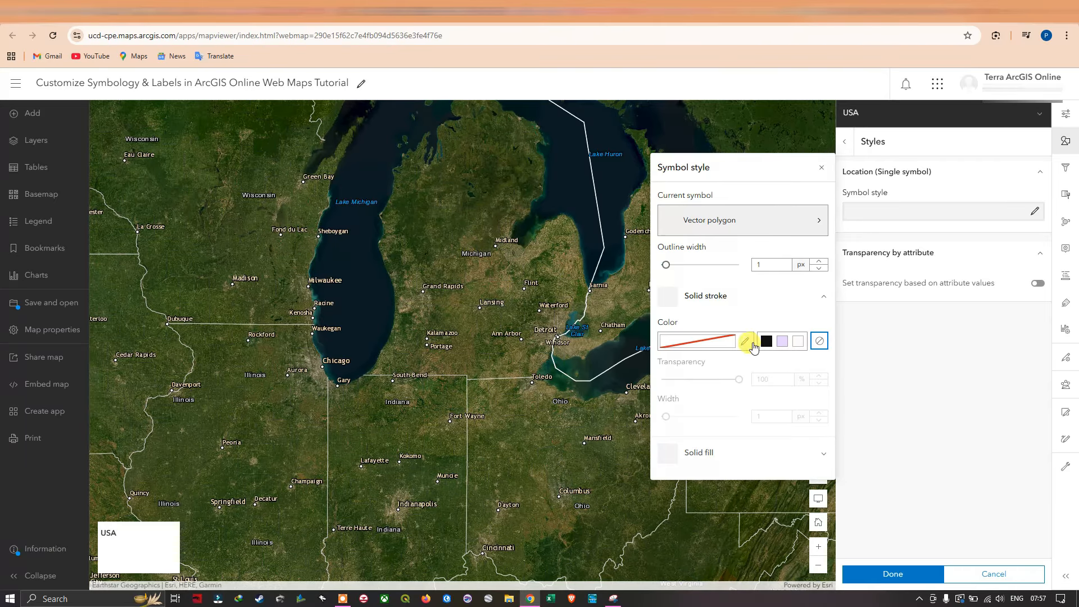
Set the solid stroke to the custom near-white colour faf2f2.
{"action": "left_click", "coordinate": [745, 342]}
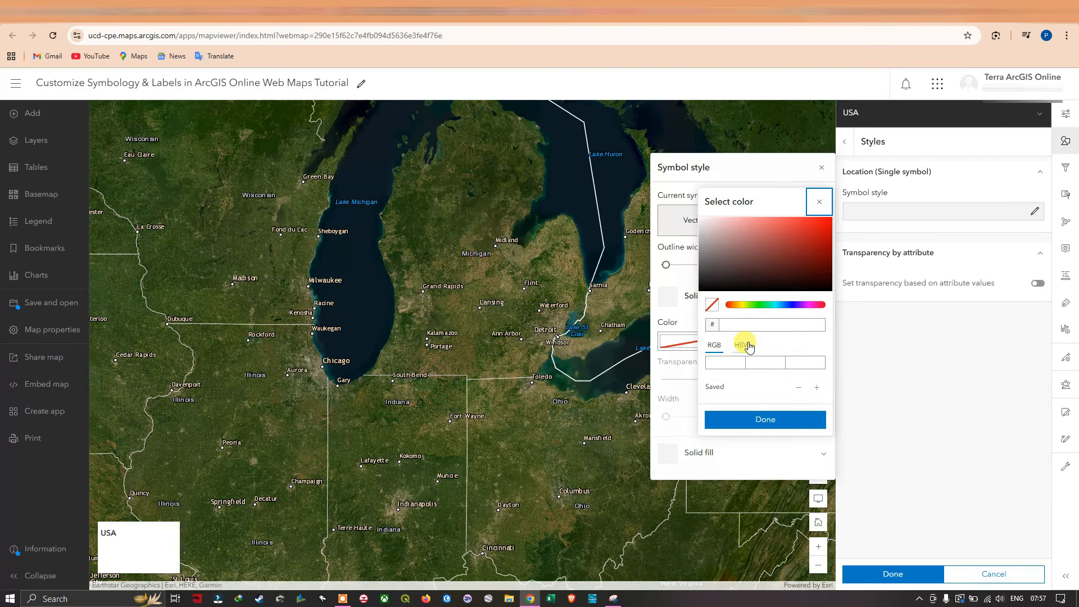
{"action": "left_click", "coordinate": [703, 219]}
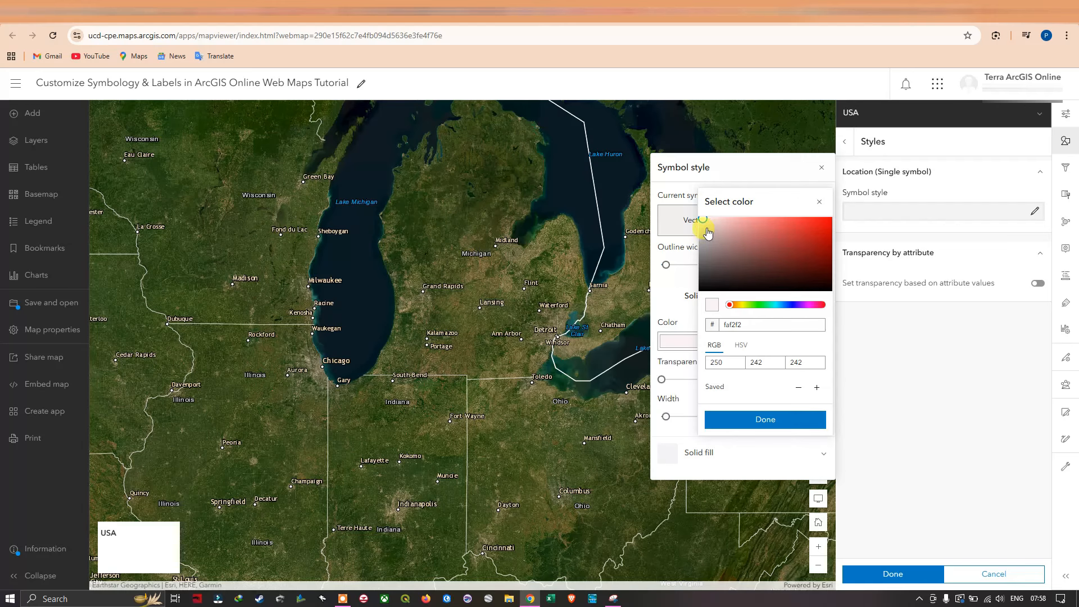
{"action": "left_click", "coordinate": [763, 420]}
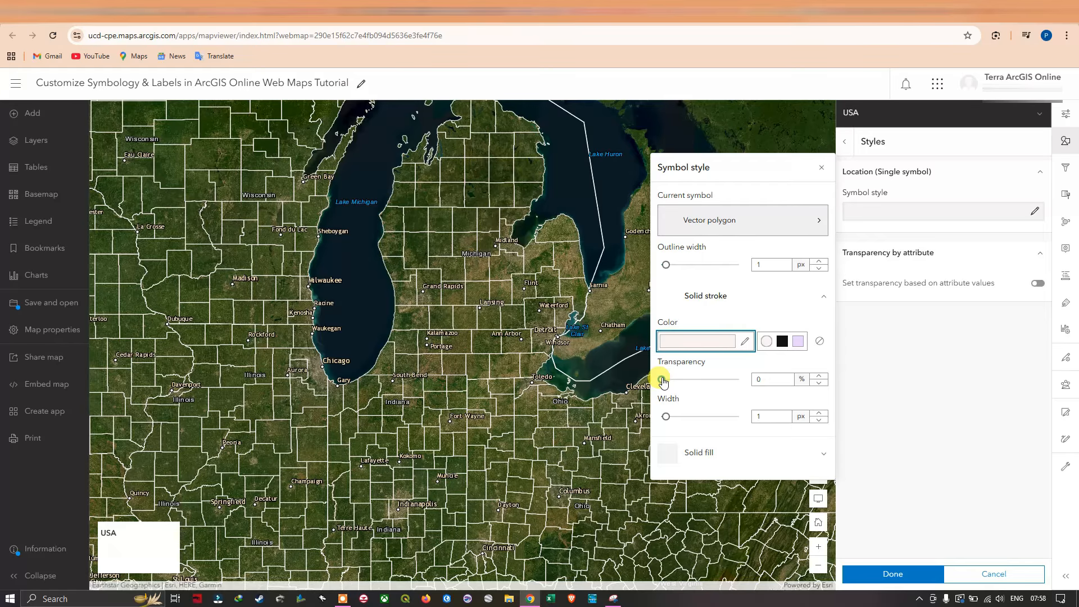
Try a stroke transparency of 32% and return it to 0%.
{"action": "left_click", "coordinate": [661, 379]}
{"action": "left_click_drag", "start_coordinate": [668, 383], "coordinate": [686, 385]}
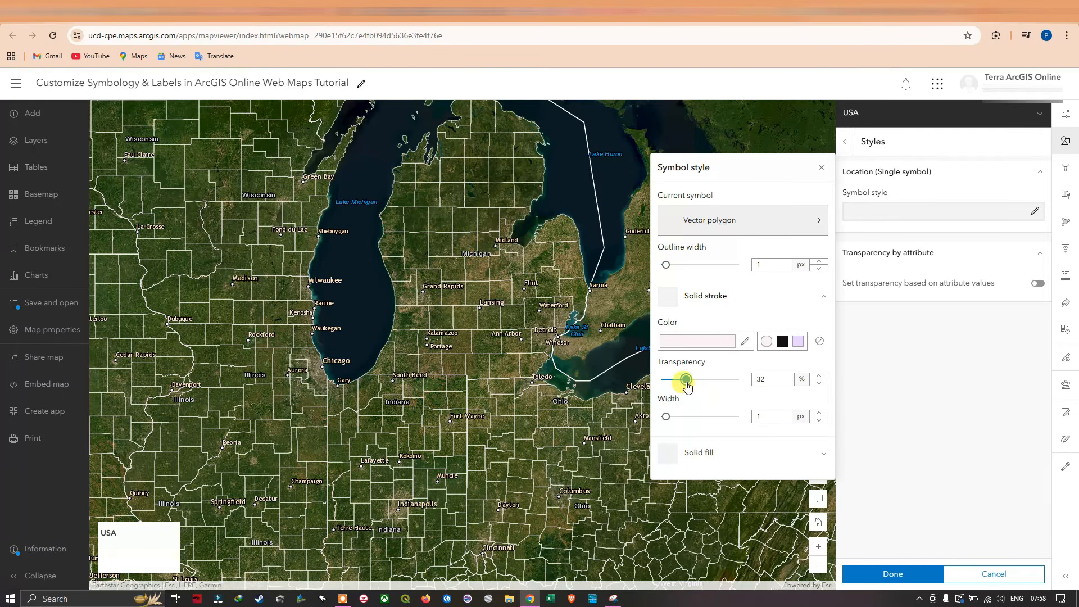
{"action": "scroll", "coordinate": [534, 356], "scroll_direction": "up", "scroll_amount": 1}
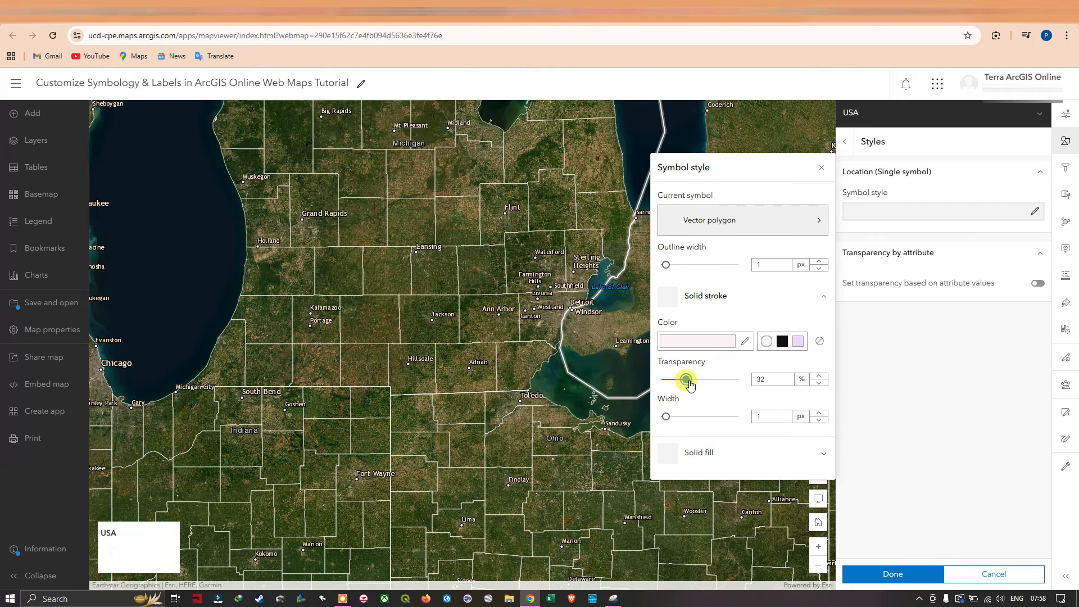
{"action": "left_click_drag", "start_coordinate": [691, 383], "coordinate": [662, 379]}
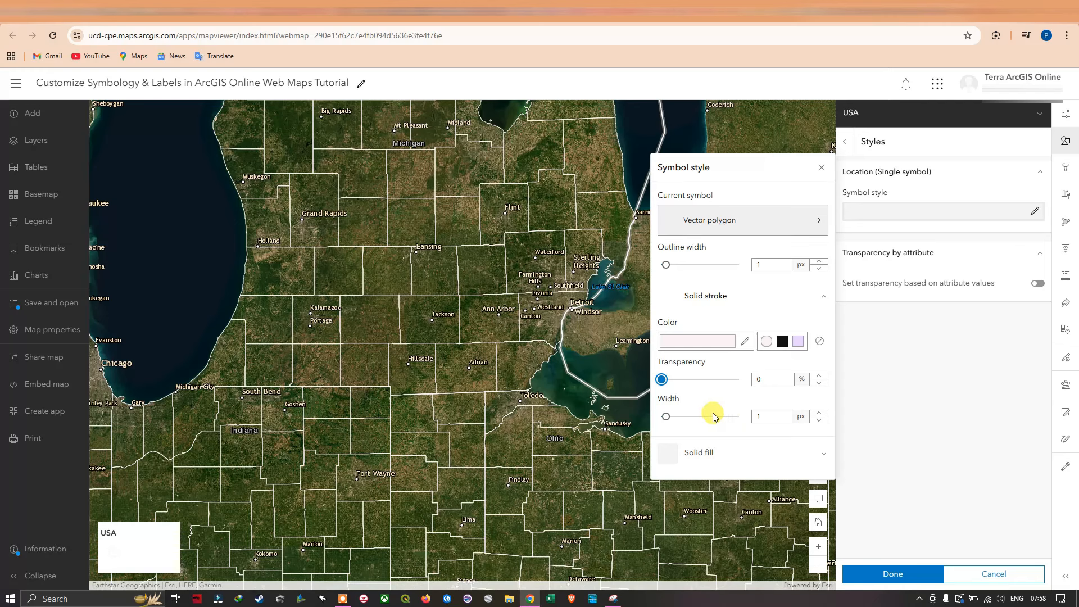
Try stroke widths of 5 px and 2 px and return the width to 1 px.
{"action": "left_click_drag", "start_coordinate": [672, 422], "coordinate": [684, 424]}
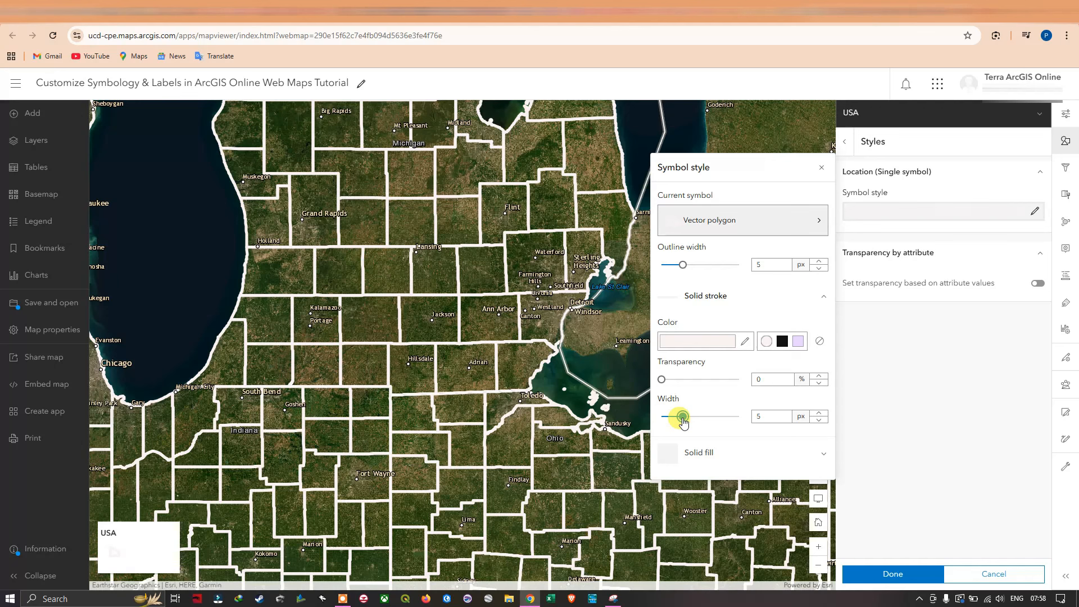
{"action": "left_click_drag", "start_coordinate": [683, 422], "coordinate": [671, 419]}
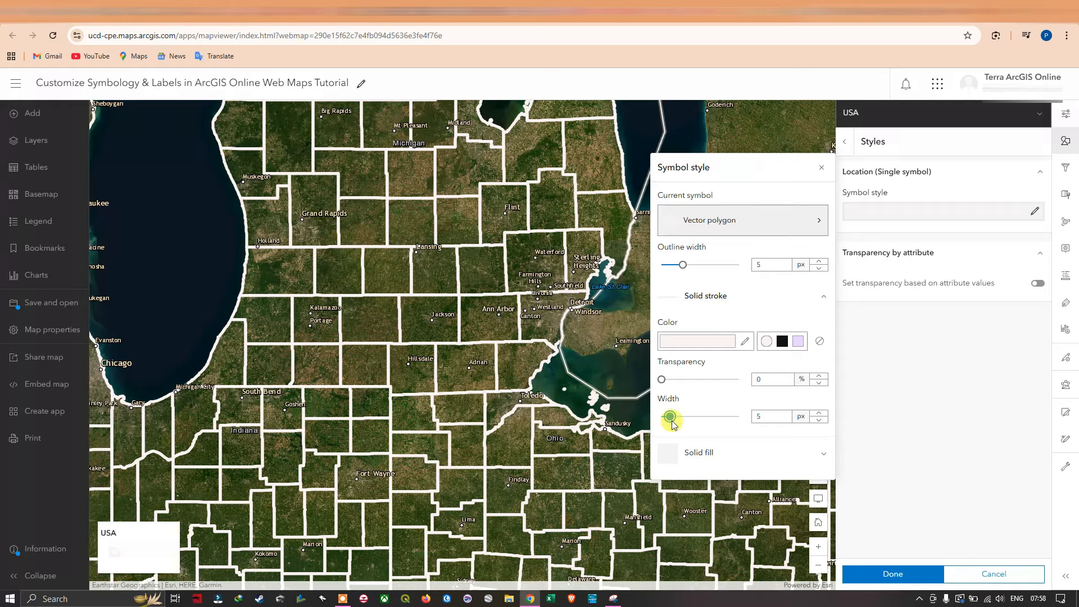
{"action": "left_click", "coordinate": [818, 420]}
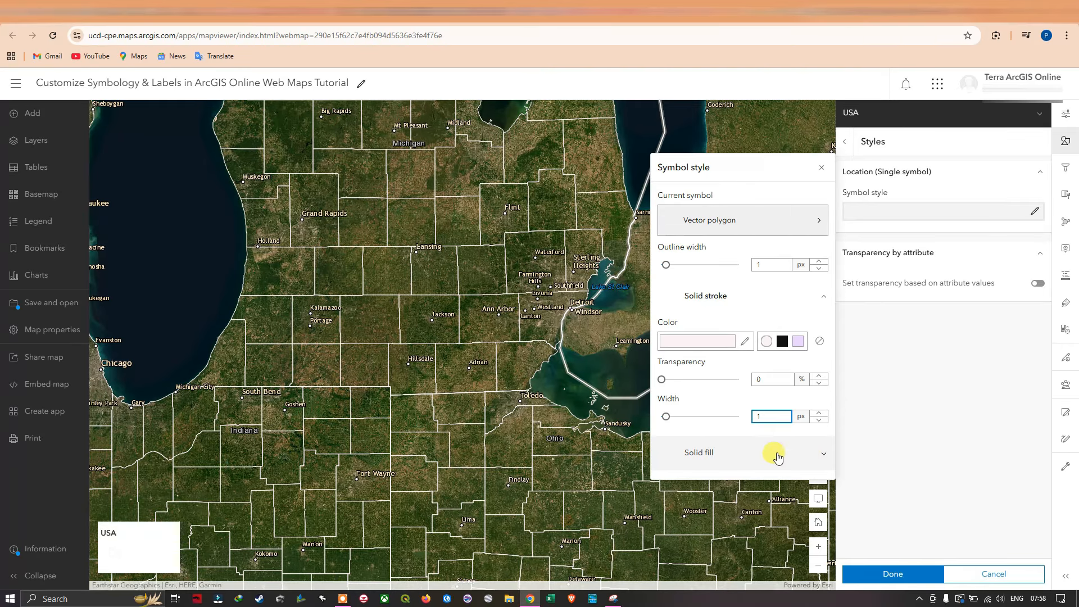
Try the light purple EAD4FC and near-white FAF2F2 fill swatches, and set the polygons' solid fill to the custom lime green a9e82a.
{"action": "left_click", "coordinate": [823, 455]}
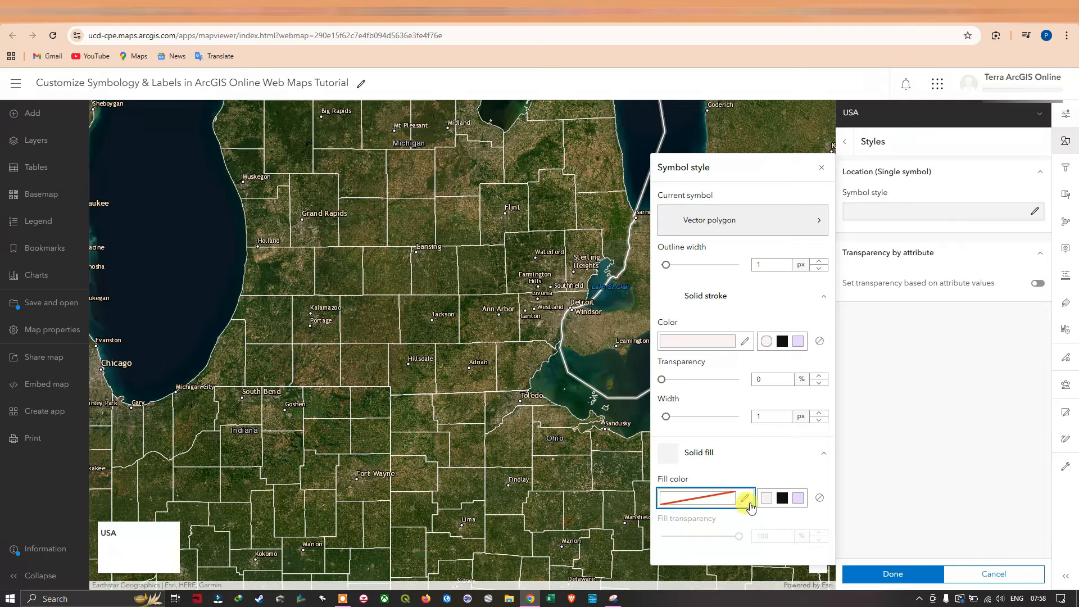
{"action": "left_click", "coordinate": [798, 499]}
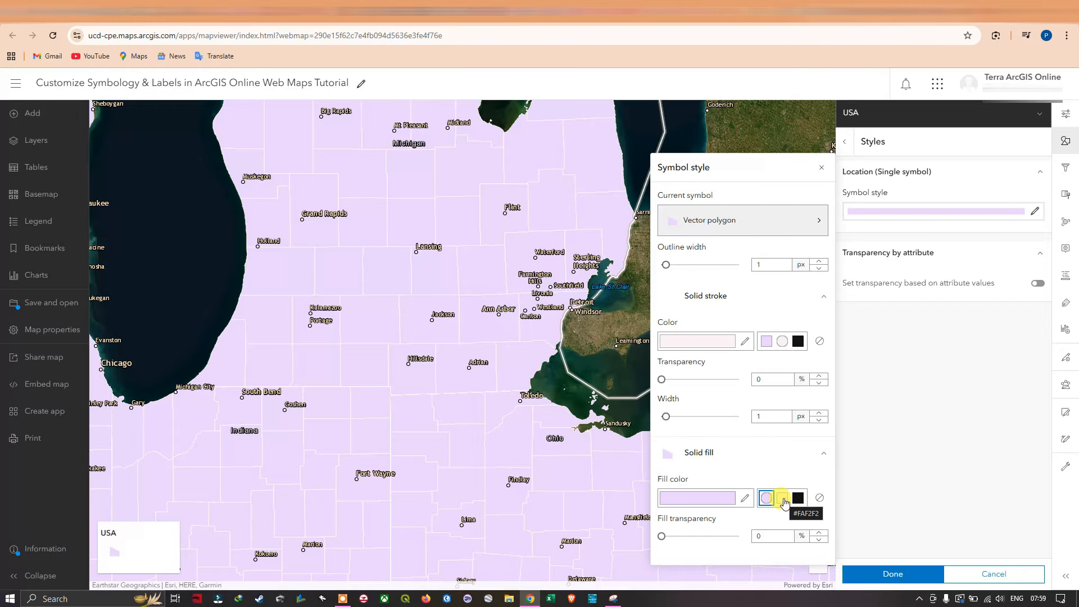
{"action": "left_click", "coordinate": [784, 499]}
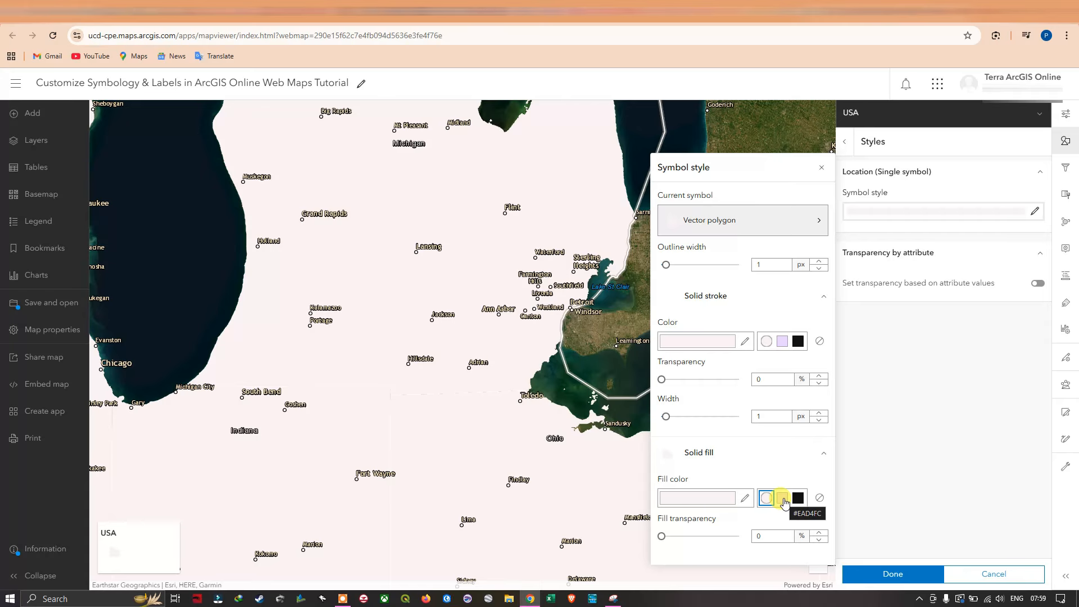
{"action": "left_click", "coordinate": [745, 499]}
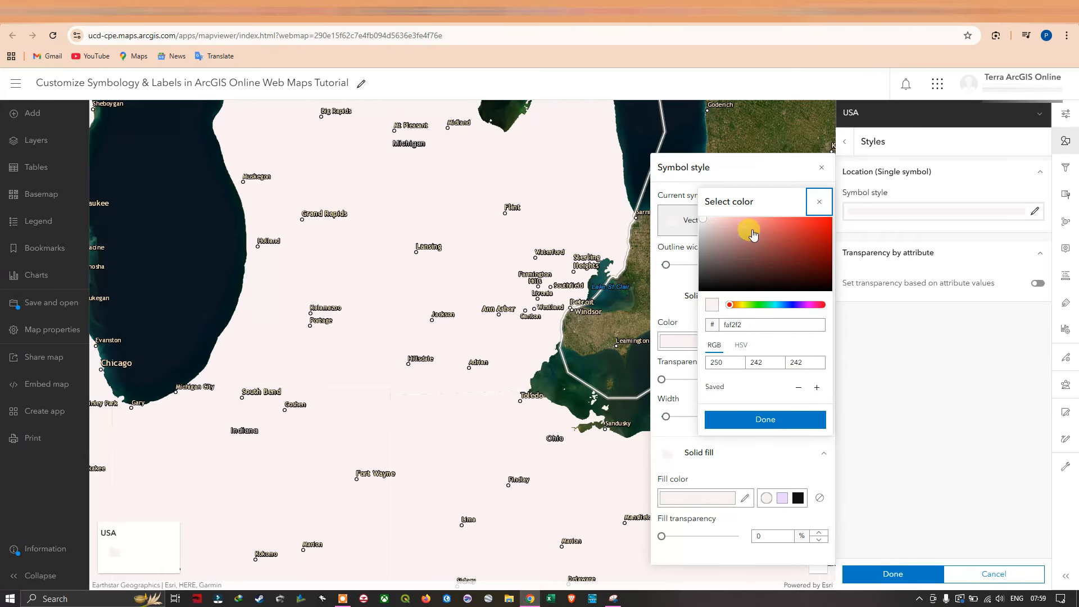
{"action": "left_click_drag", "start_coordinate": [731, 309], "coordinate": [748, 309]}
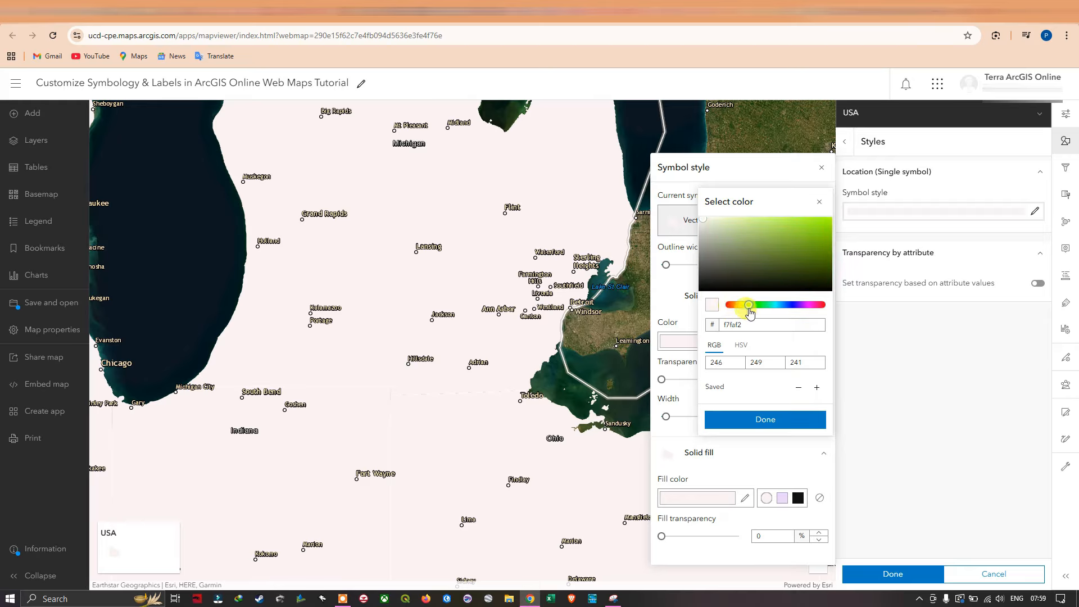
{"action": "left_click_drag", "start_coordinate": [710, 221], "coordinate": [807, 223]}
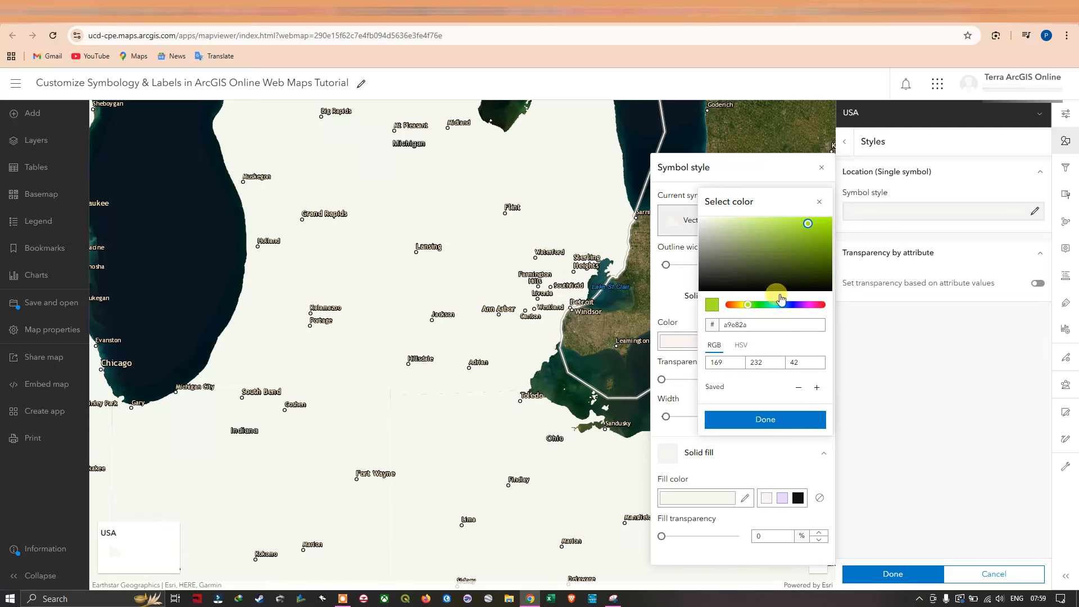
{"action": "left_click", "coordinate": [765, 413]}
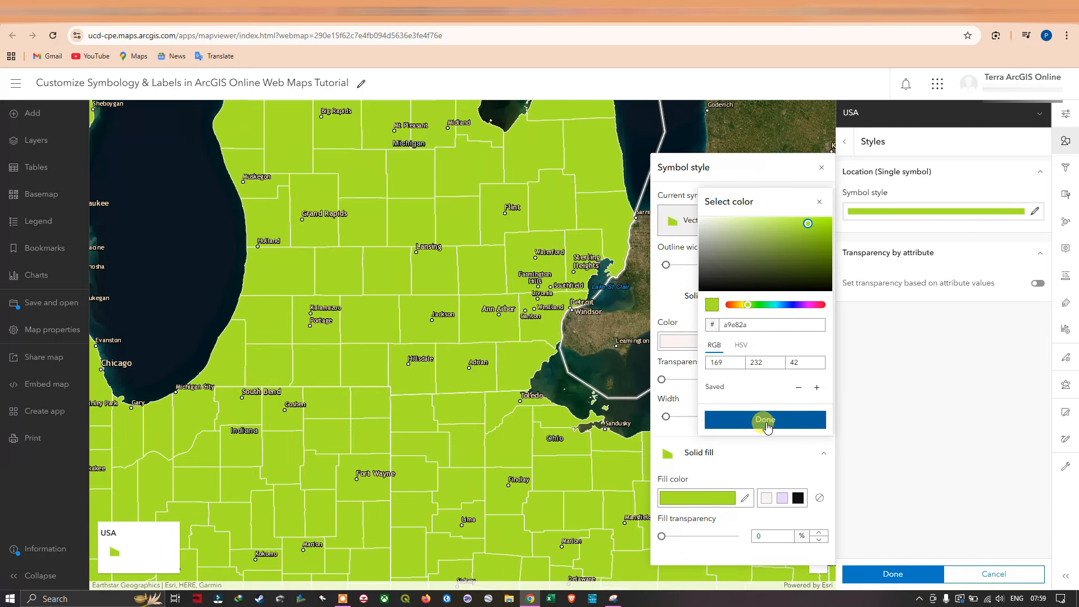
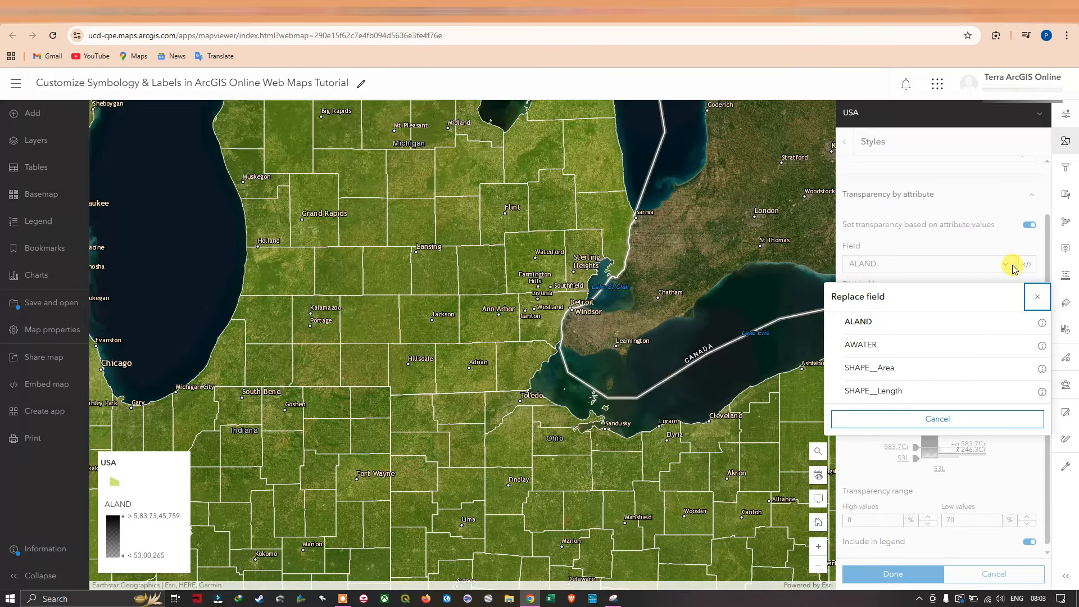
Try basing the USA polygons' transparency on the ALAND field and examine the effect across the map.
{"action": "left_click", "coordinate": [929, 326]}
{"action": "scroll", "coordinate": [545, 295], "scroll_direction": "down", "scroll_amount": 4}
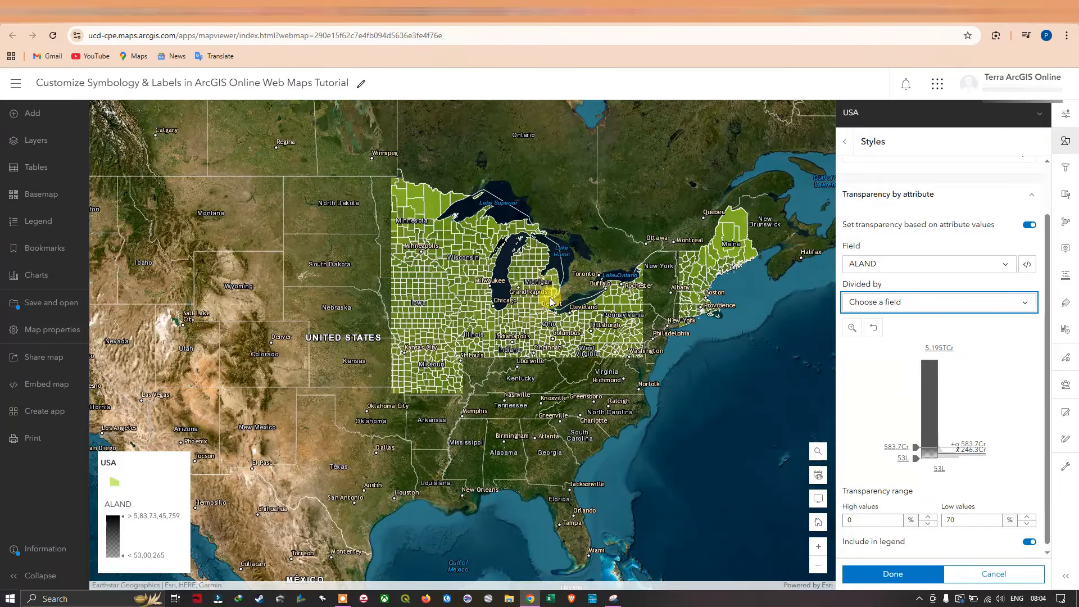
{"action": "scroll", "coordinate": [549, 300], "scroll_direction": "down", "scroll_amount": 2}
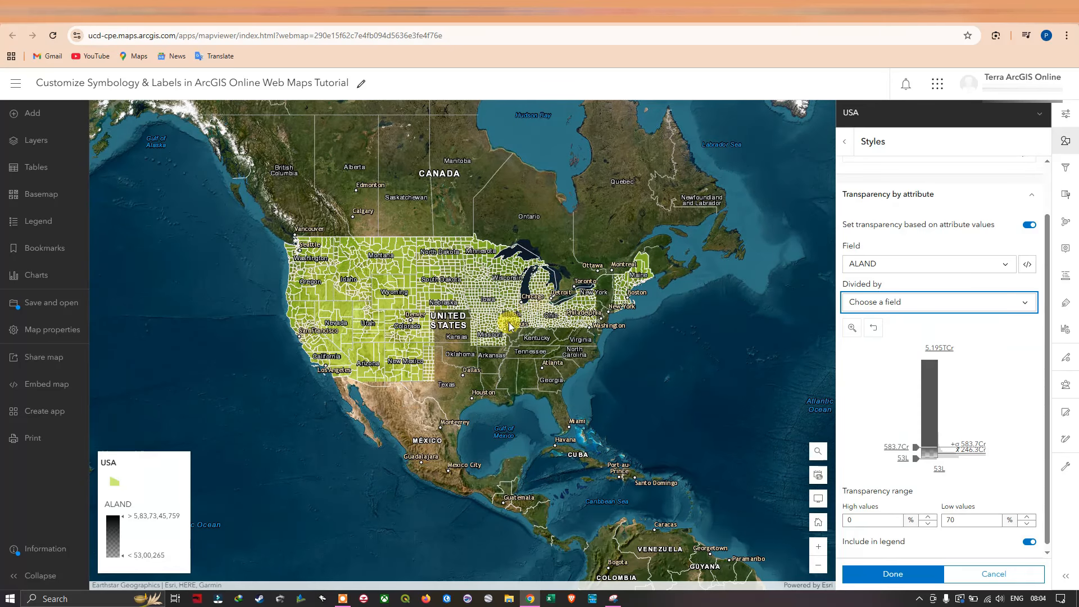
{"action": "scroll", "coordinate": [509, 325], "scroll_direction": "up", "scroll_amount": 3}
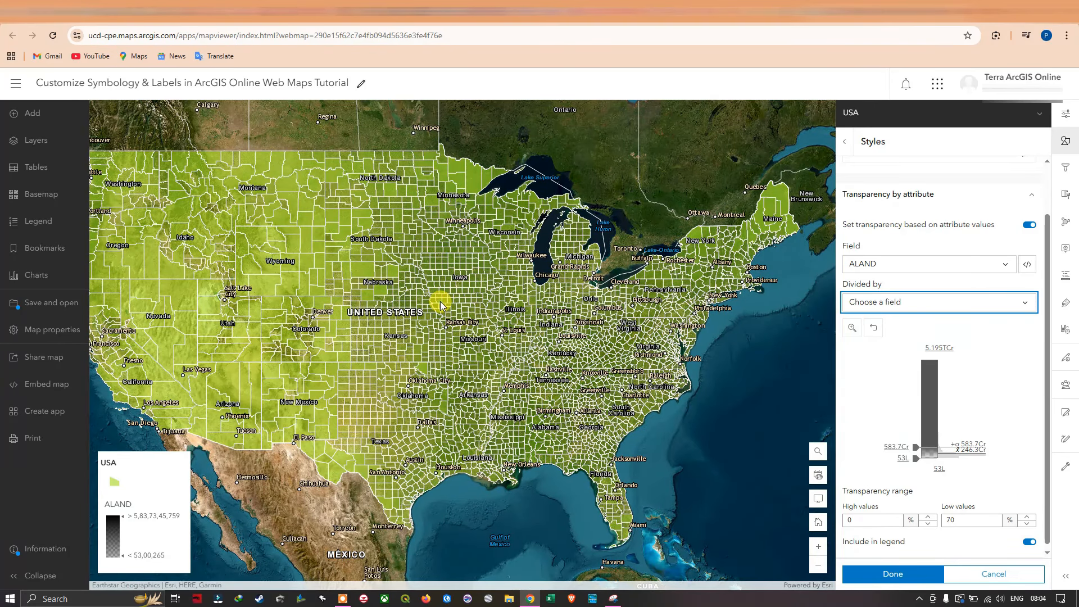
{"action": "left_click_drag", "start_coordinate": [440, 301], "coordinate": [505, 301]}
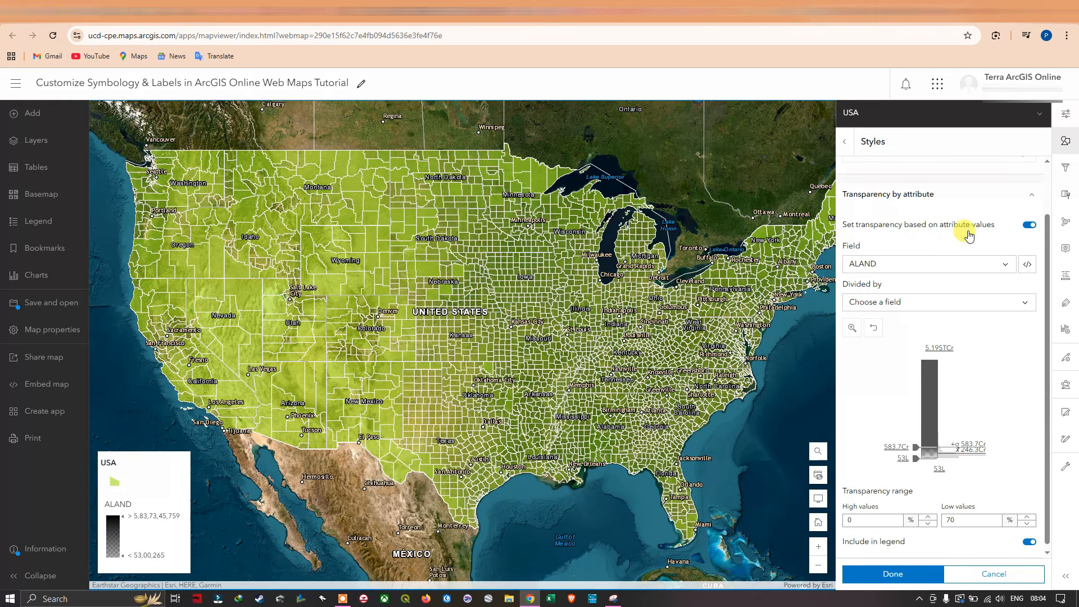
Try keeping ALAND as the transparency field and dividing it by AWATER.
{"action": "left_click", "coordinate": [1009, 272]}
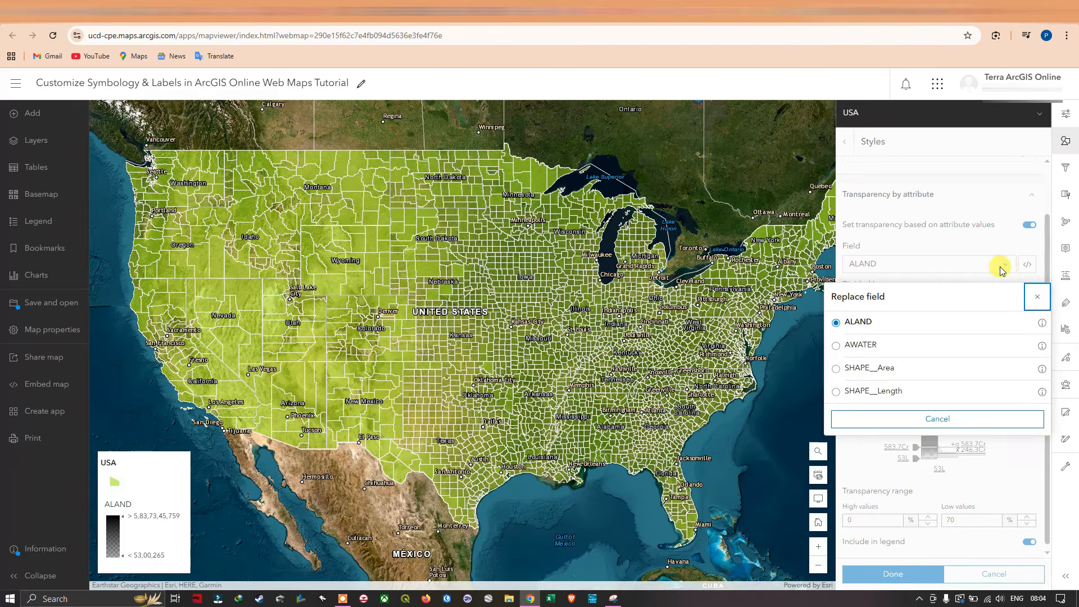
{"action": "left_click", "coordinate": [863, 329]}
{"action": "left_click", "coordinate": [972, 306]}
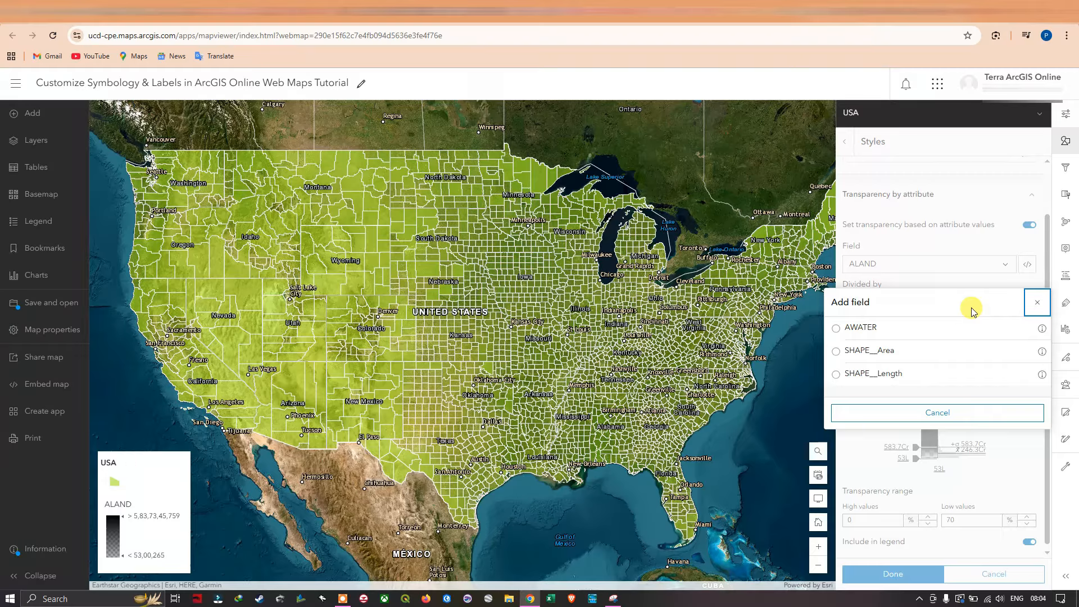
{"action": "left_click", "coordinate": [870, 332]}
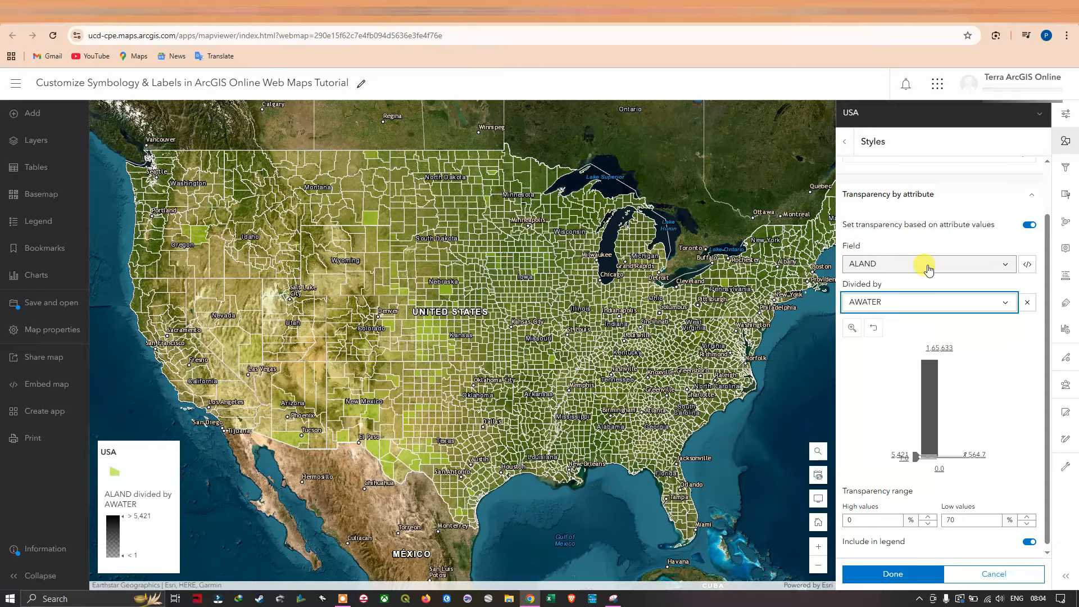
{"action": "left_click", "coordinate": [933, 307]}
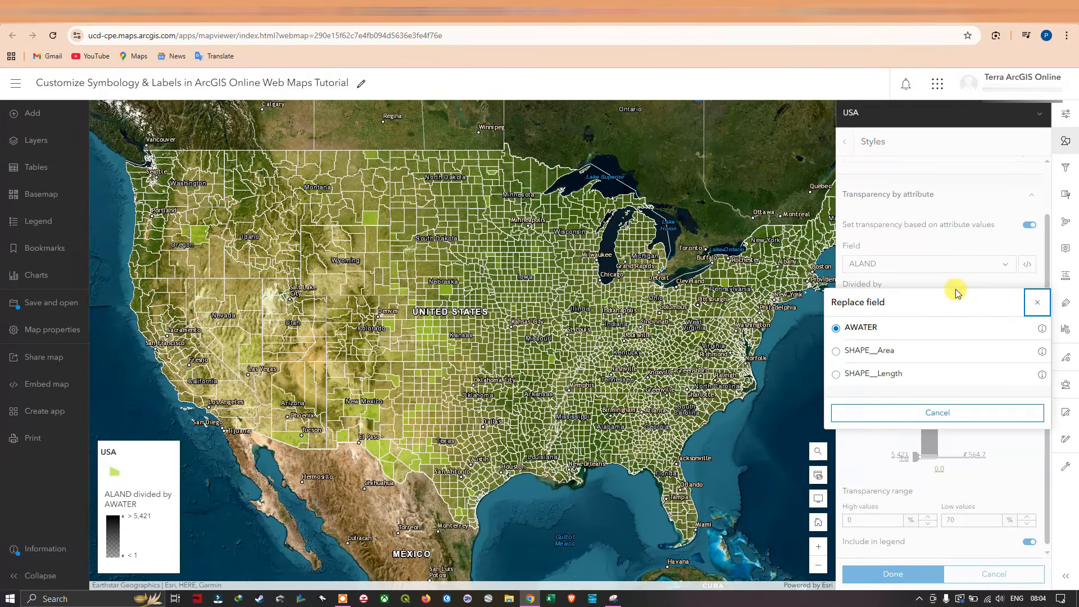
{"action": "left_click", "coordinate": [954, 412]}
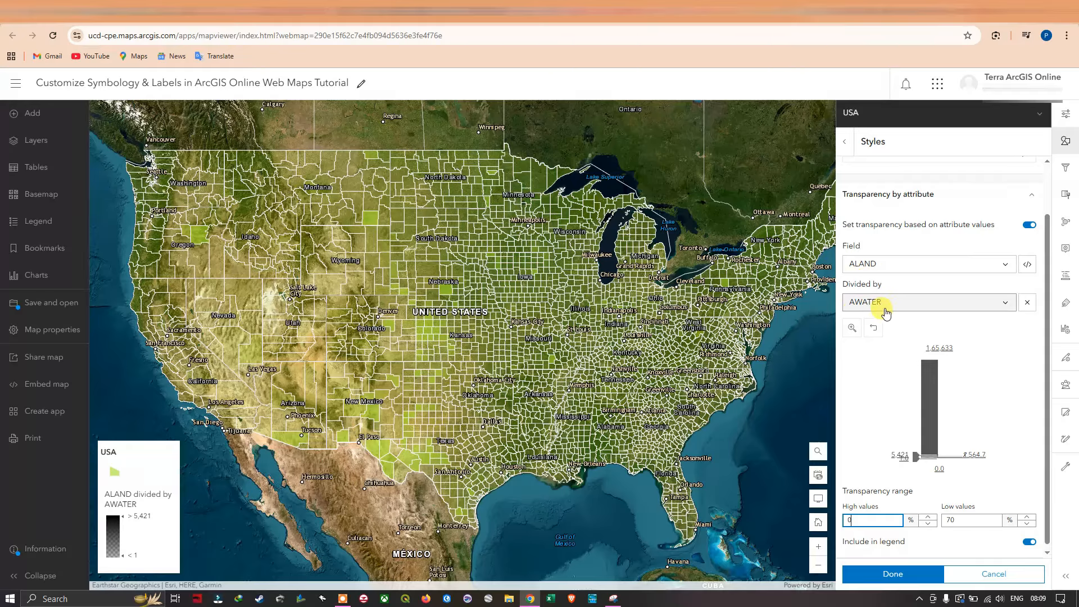
{"action": "left_click", "coordinate": [879, 377]}
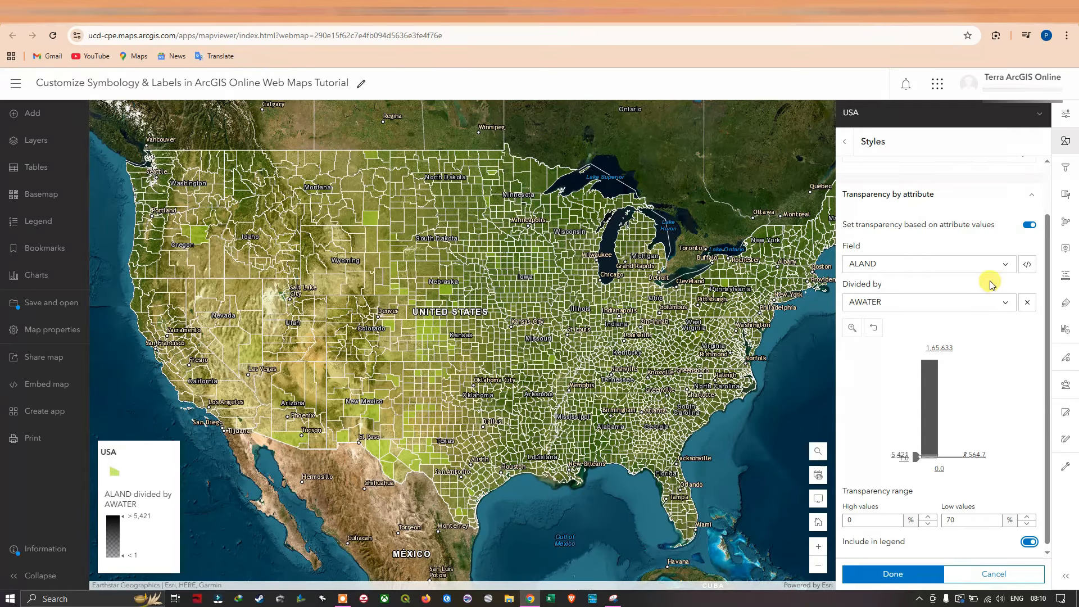
{"action": "left_click", "coordinate": [1029, 266]}
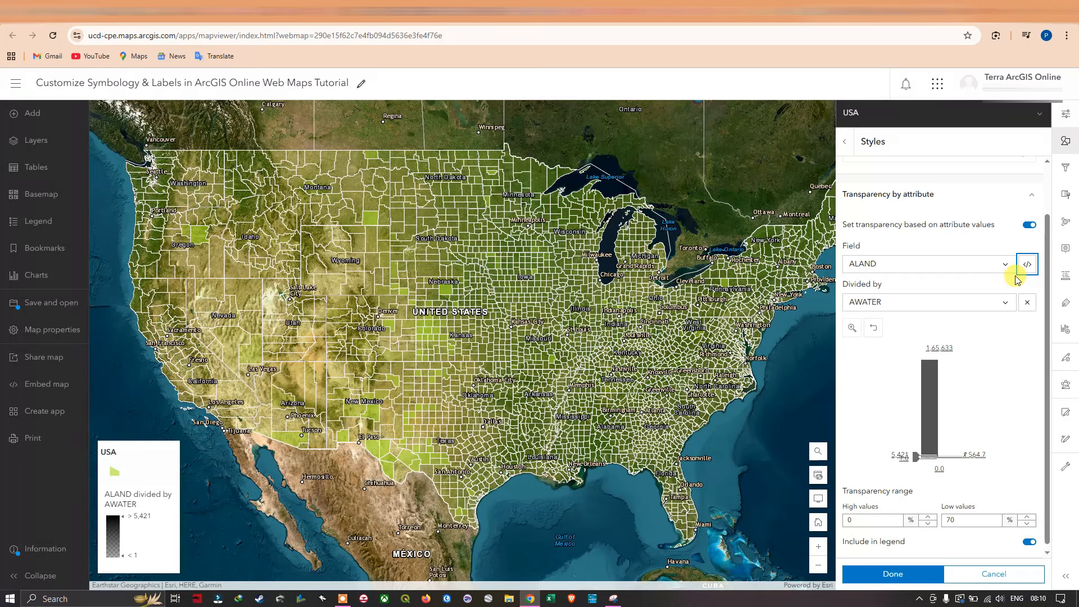
{"action": "left_click", "coordinate": [1016, 276]}
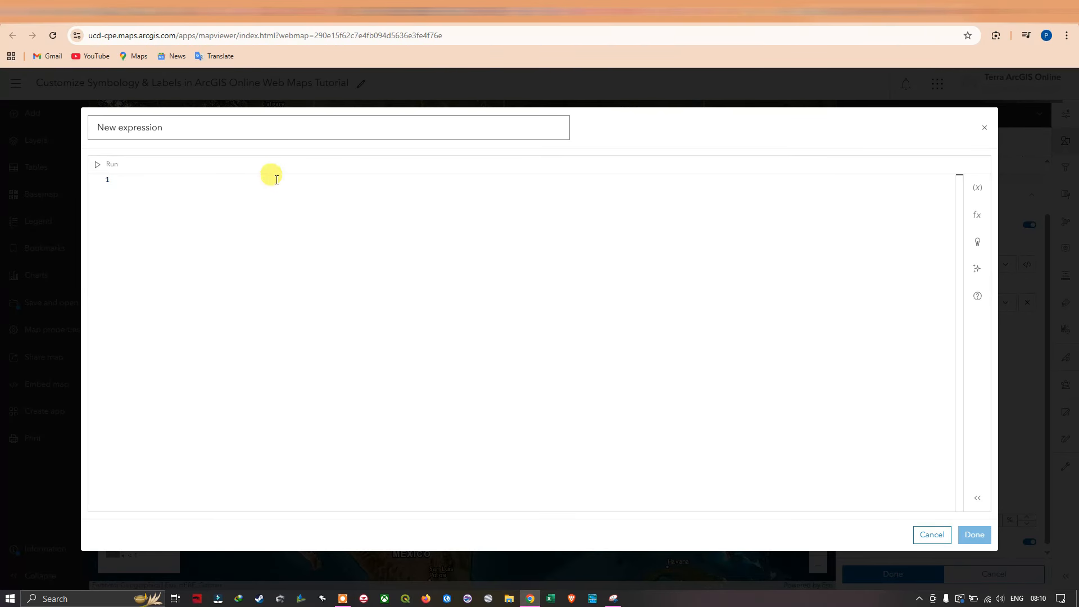
{"action": "left_click", "coordinate": [128, 186]}
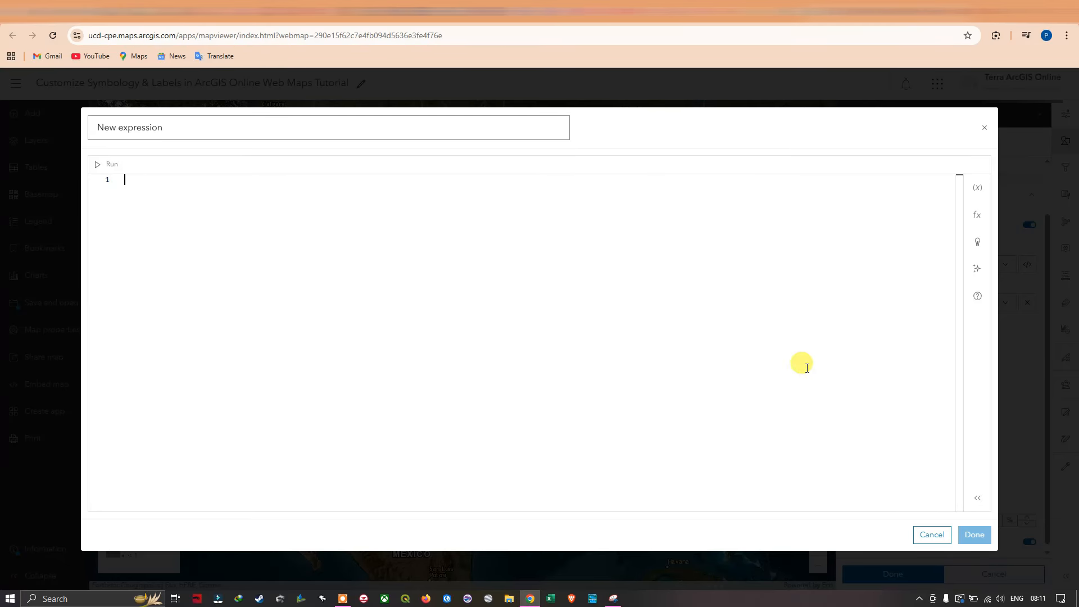
{"action": "left_click", "coordinate": [931, 535]}
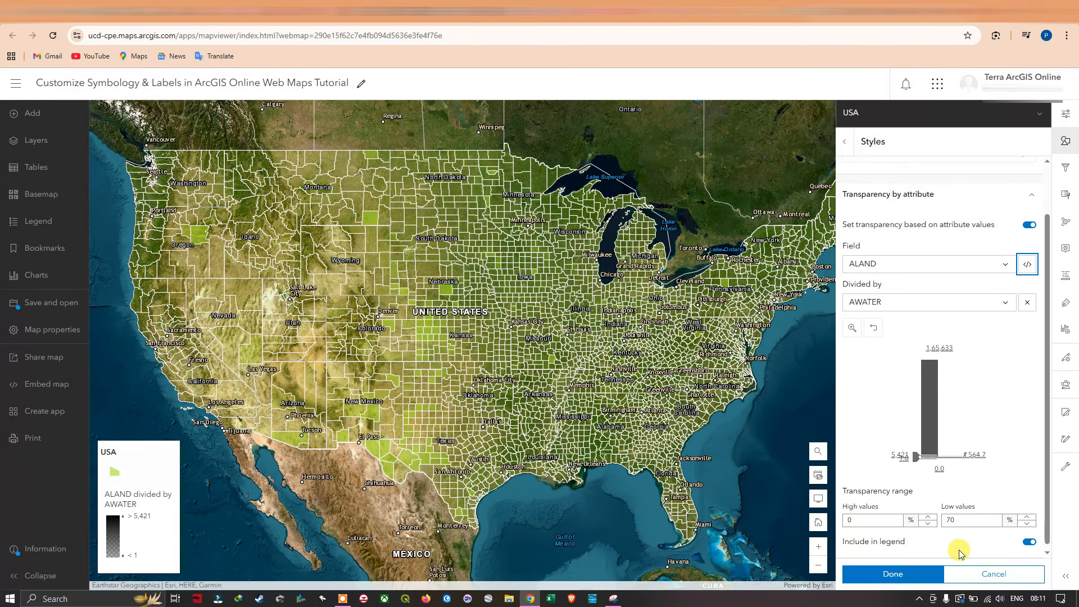
Try switching the transparency entry's inclusion in the legend off and on, and cancel the style option changes.
{"action": "left_click", "coordinate": [1029, 542]}
{"action": "left_click", "coordinate": [1029, 542]}
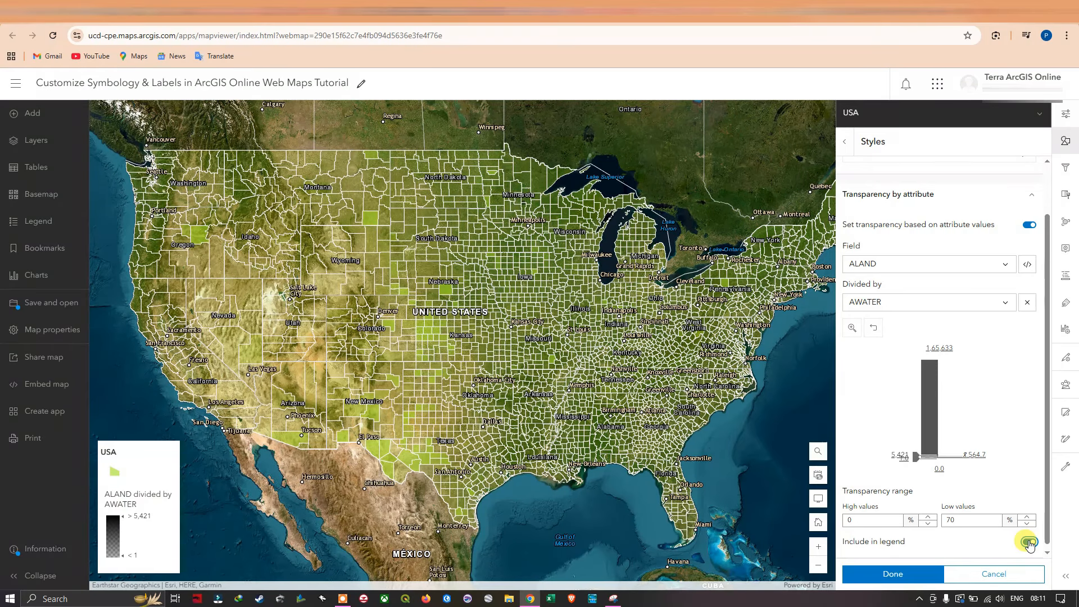
{"action": "left_click", "coordinate": [1029, 542]}
{"action": "left_click", "coordinate": [1029, 542]}
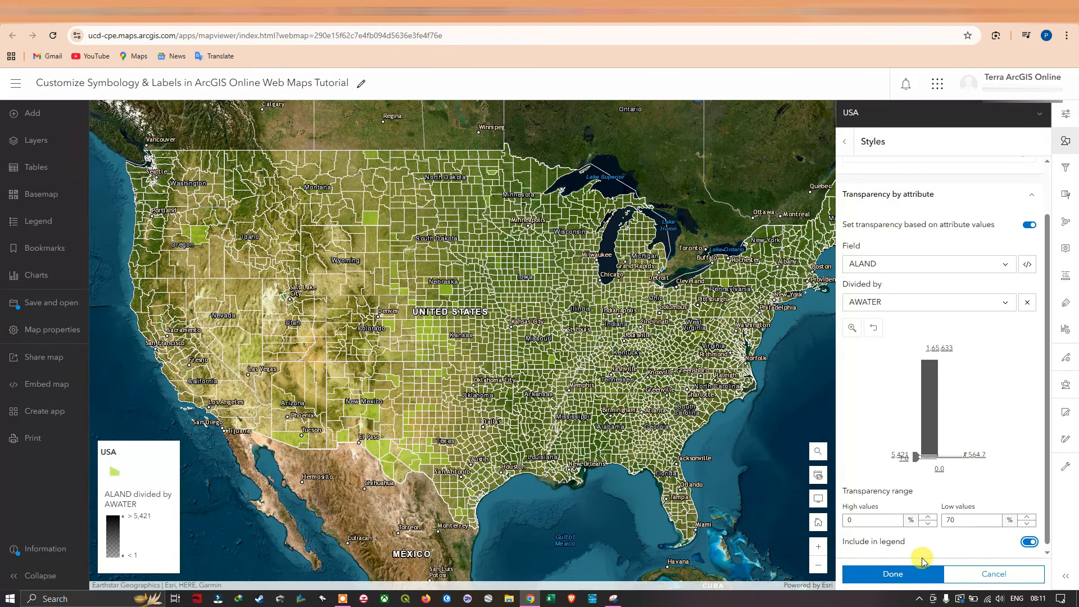
{"action": "left_click", "coordinate": [1029, 542]}
{"action": "left_click", "coordinate": [997, 575]}
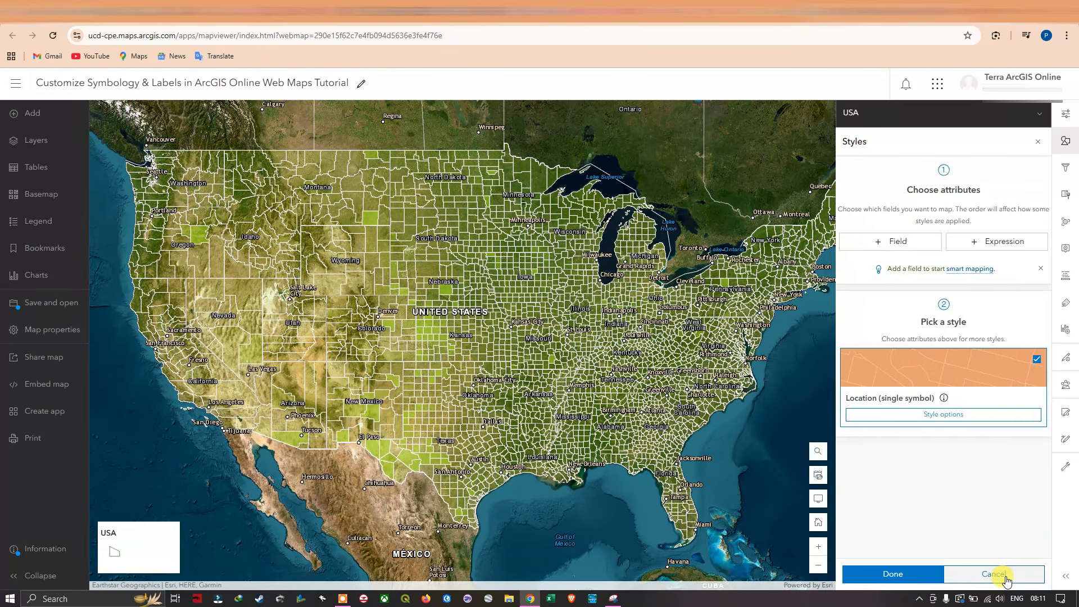
Style the USA polygons with the custom green fill 35db3d at 41% transparency and a near-white stroke, and apply the style.
{"action": "left_click", "coordinate": [961, 414]}
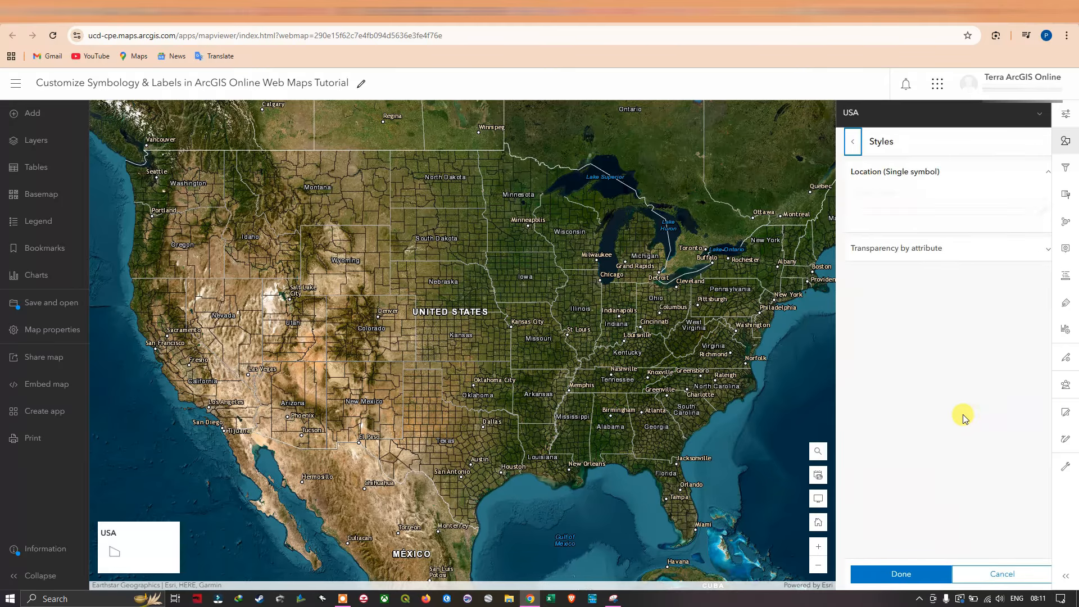
{"action": "left_click", "coordinate": [1034, 211]}
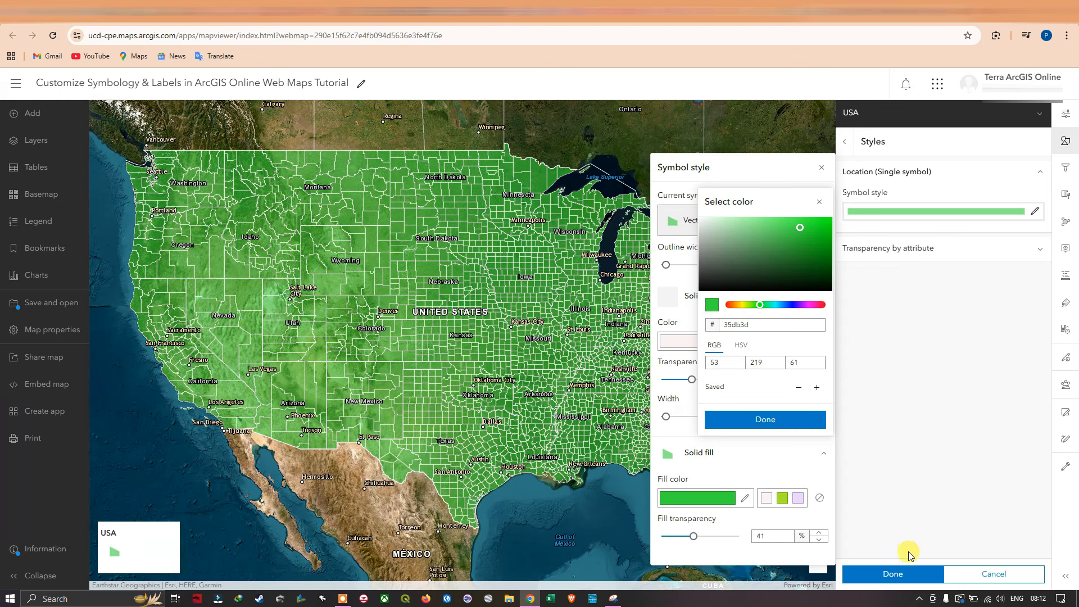
{"action": "left_click", "coordinate": [907, 576]}
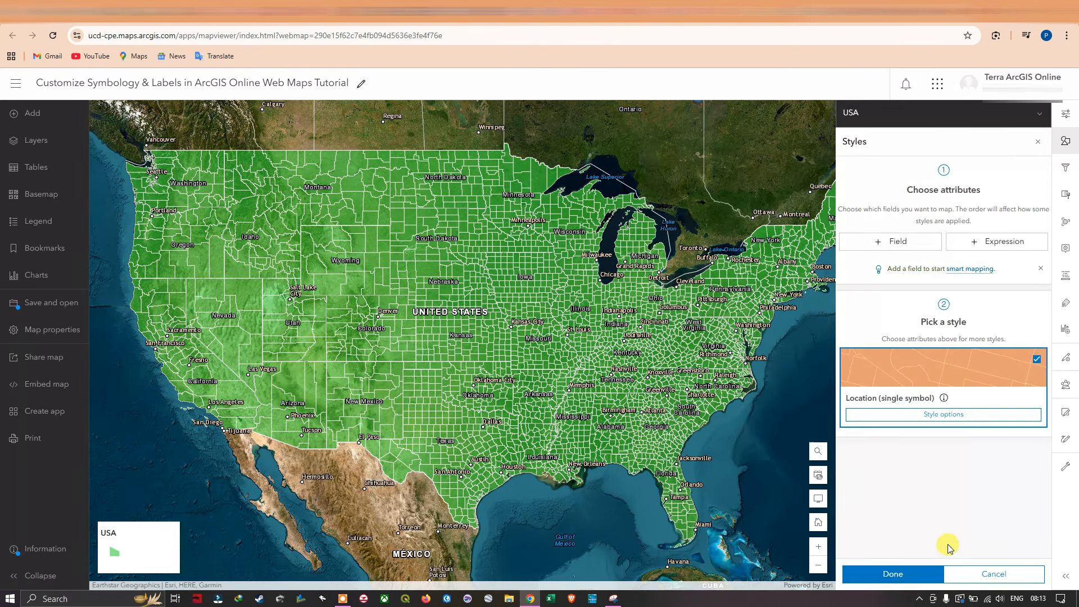
{"action": "left_click", "coordinate": [904, 576]}
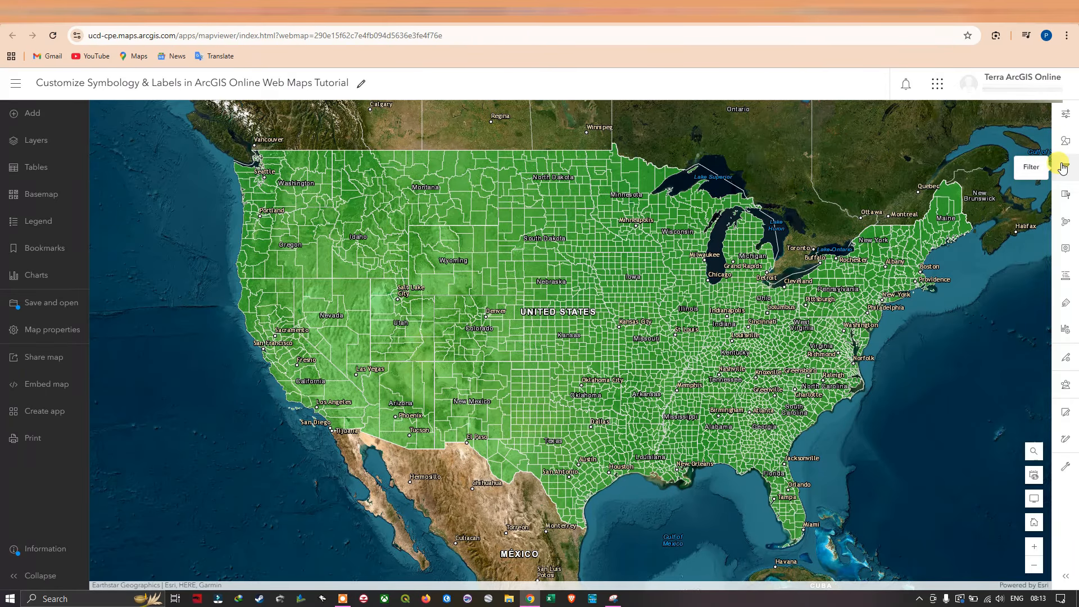
Enable the Drop shadow effect for the whole USA layer and raise the shadow width to 8.
{"action": "left_click", "coordinate": [1067, 198]}
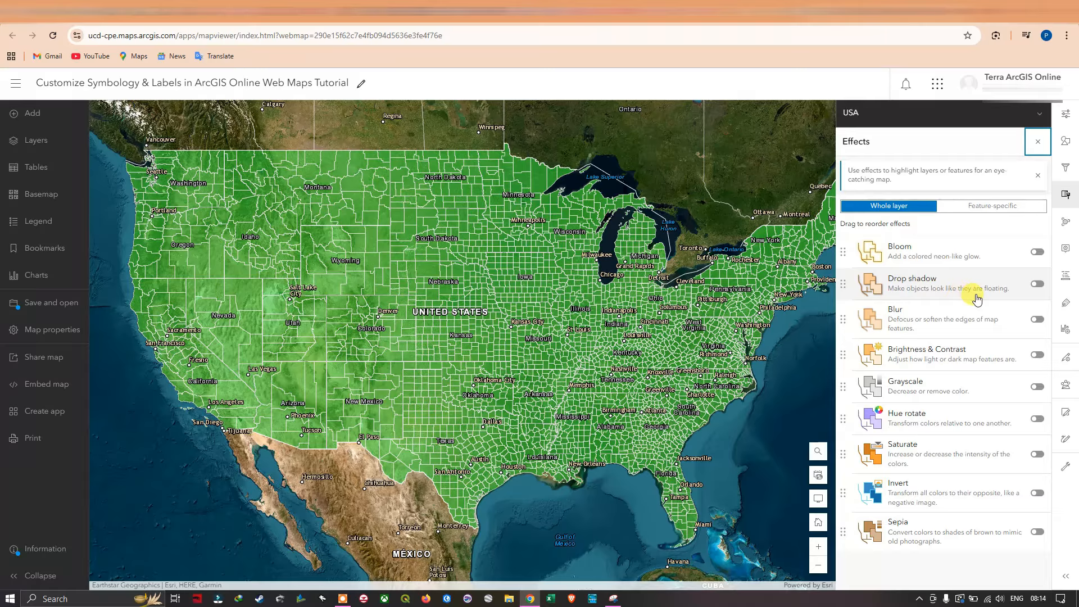
{"action": "left_click", "coordinate": [1034, 284]}
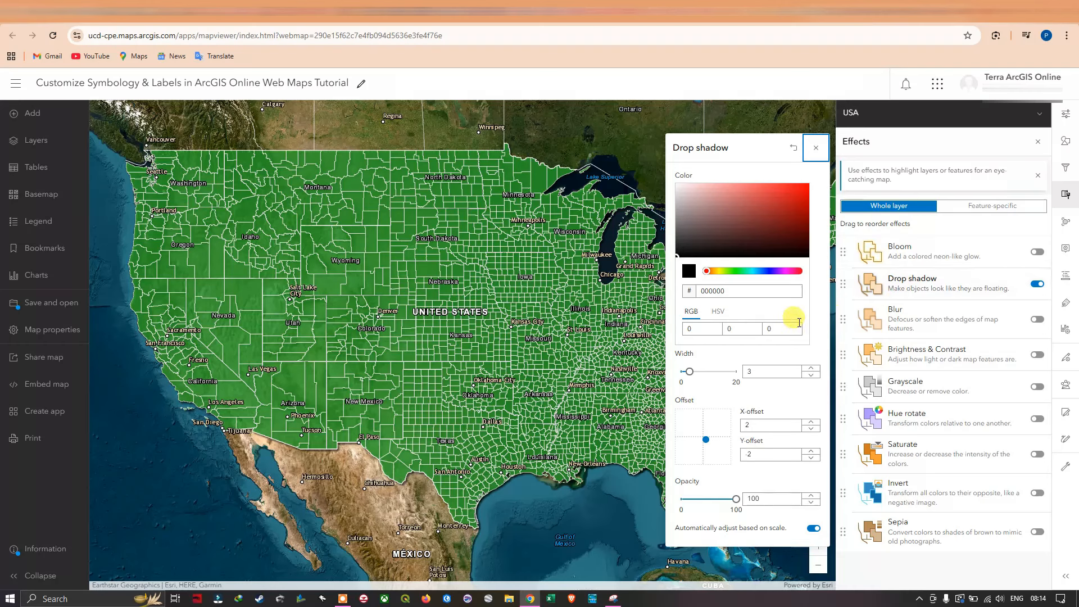
{"action": "left_click", "coordinate": [688, 372]}
{"action": "left_click", "coordinate": [811, 369]}
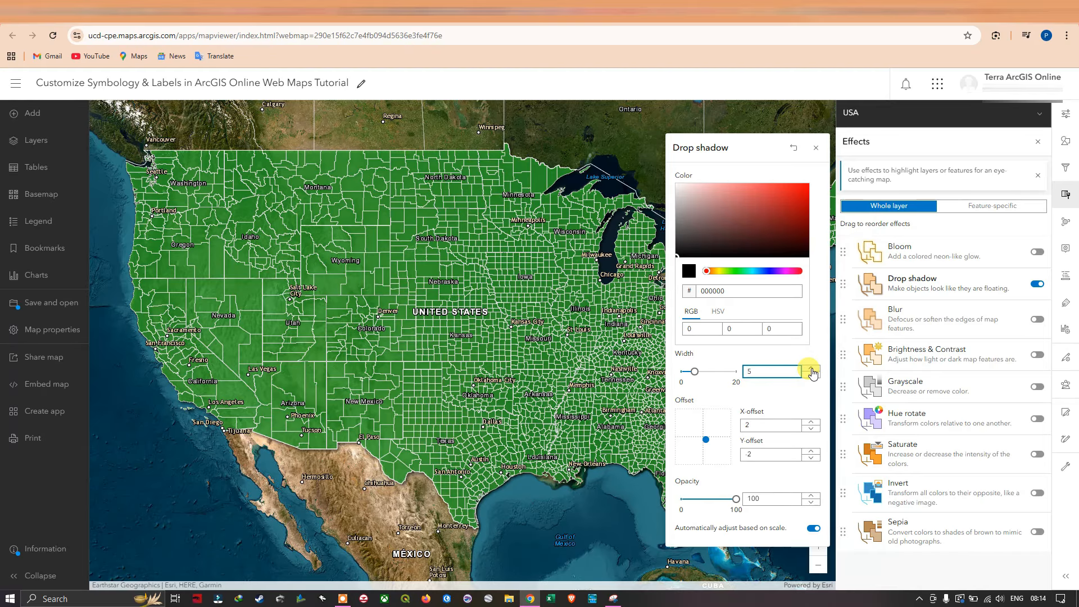
{"action": "left_click", "coordinate": [811, 369]}
{"action": "left_click", "coordinate": [811, 369]}
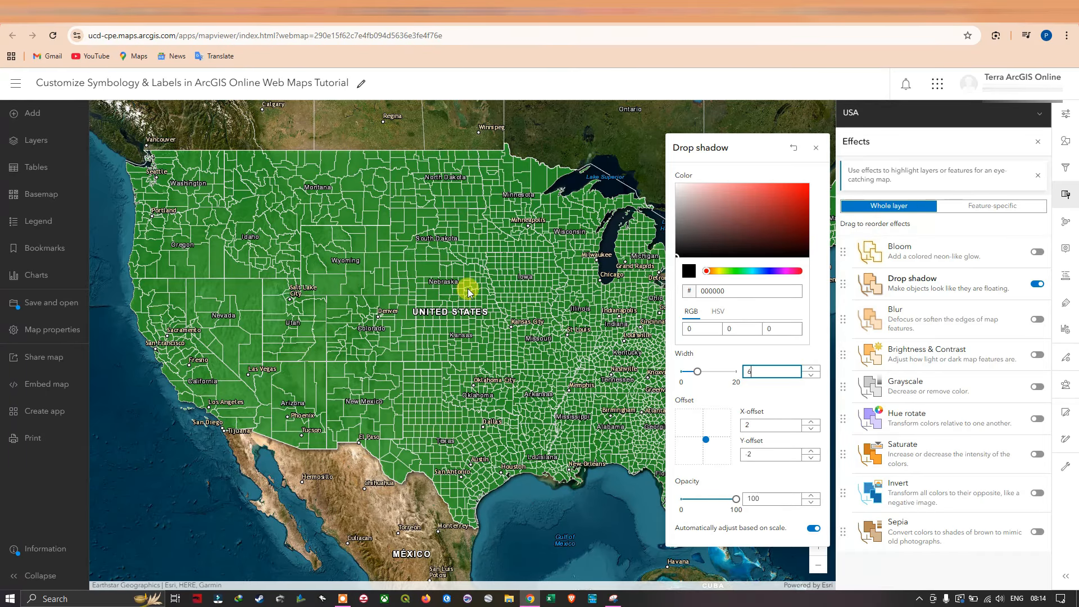
{"action": "left_click_drag", "start_coordinate": [582, 337], "coordinate": [362, 309]}
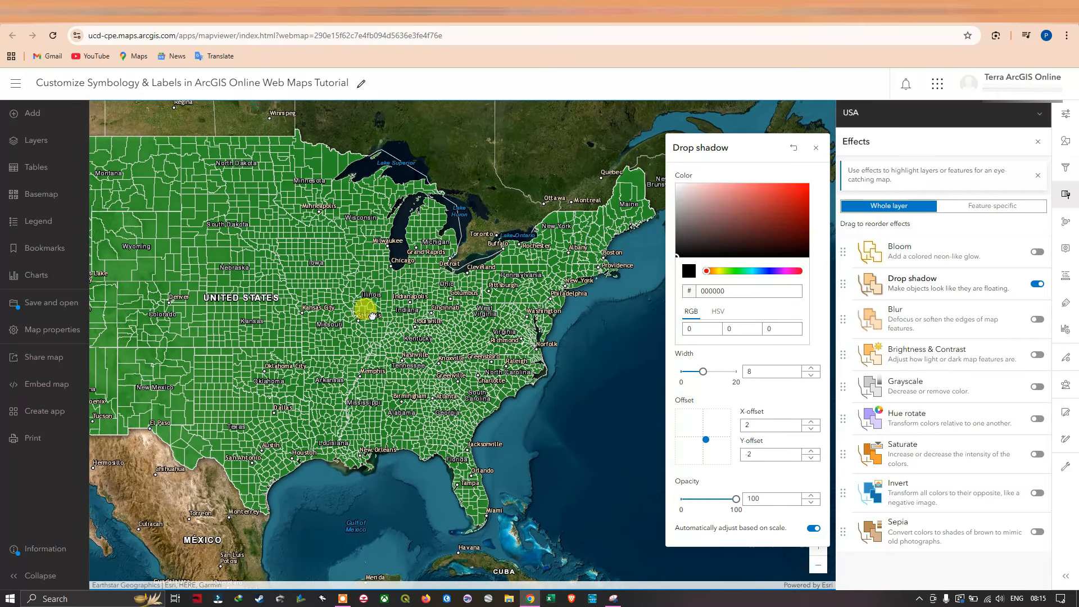
Try drop shadow widths of 0 and 16, and set the width to 11.
{"action": "left_click", "coordinate": [811, 375]}
{"action": "left_click", "coordinate": [810, 375]}
{"action": "left_click", "coordinate": [811, 375]}
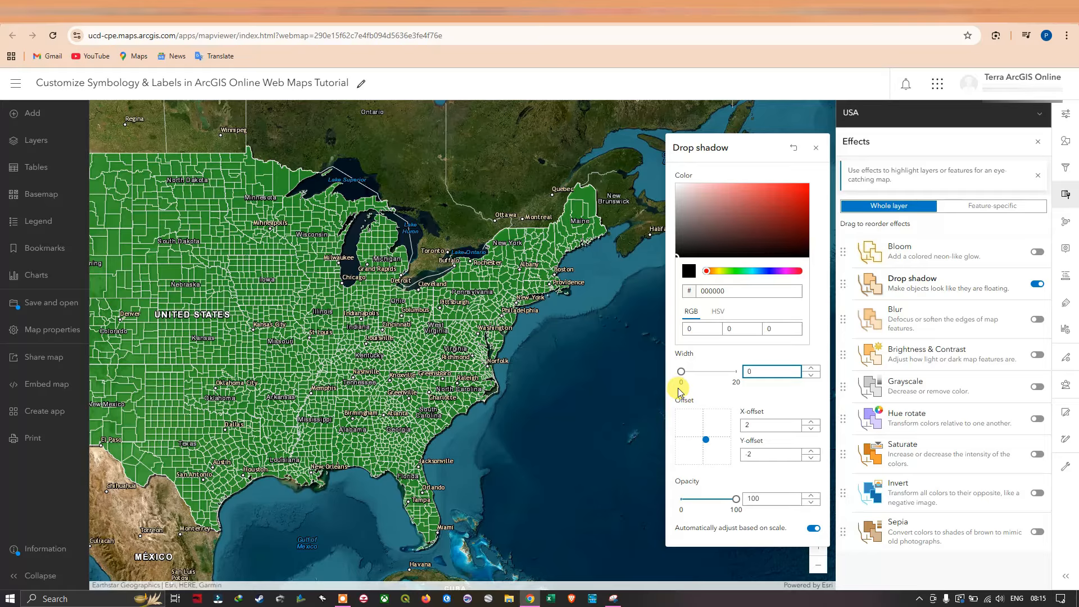
{"action": "left_click", "coordinate": [747, 145]}
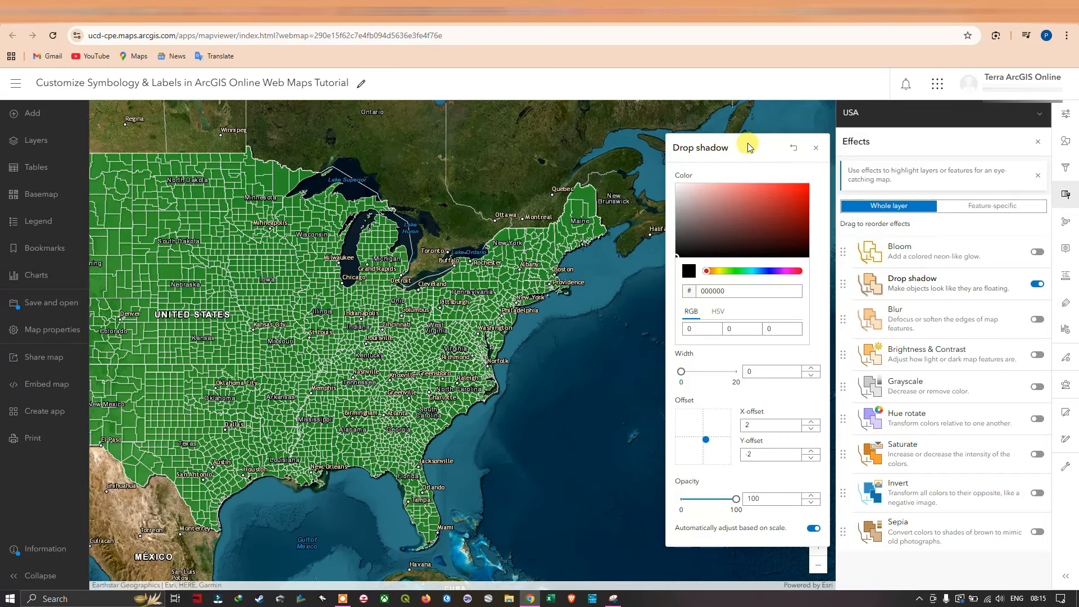
{"action": "left_click", "coordinate": [811, 368]}
{"action": "left_click", "coordinate": [810, 368]}
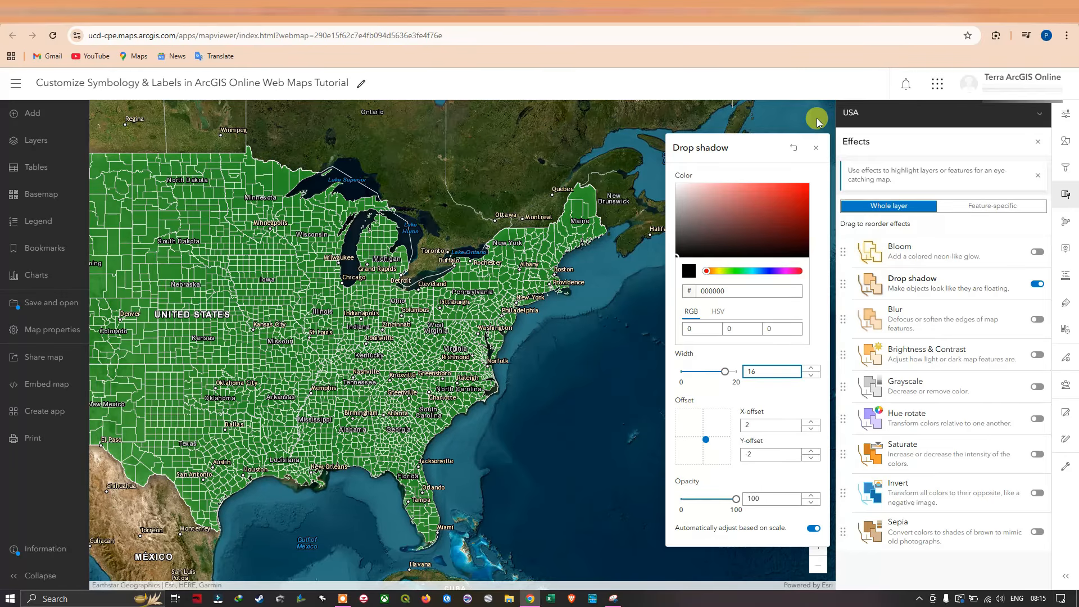
{"action": "left_click_drag", "start_coordinate": [725, 371], "coordinate": [707, 323]}
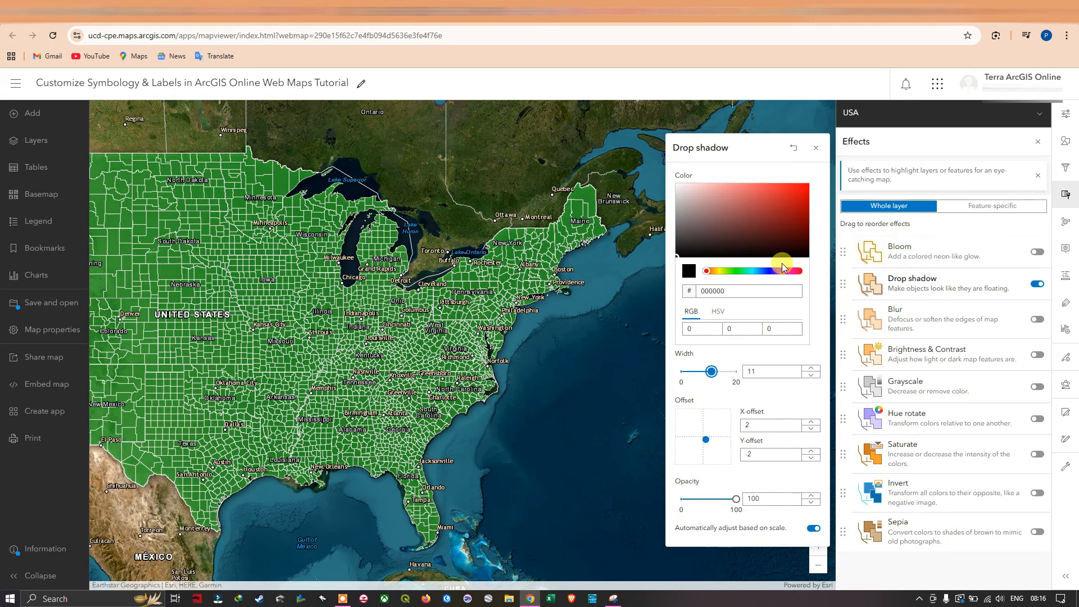
{"action": "left_click", "coordinate": [816, 149]}
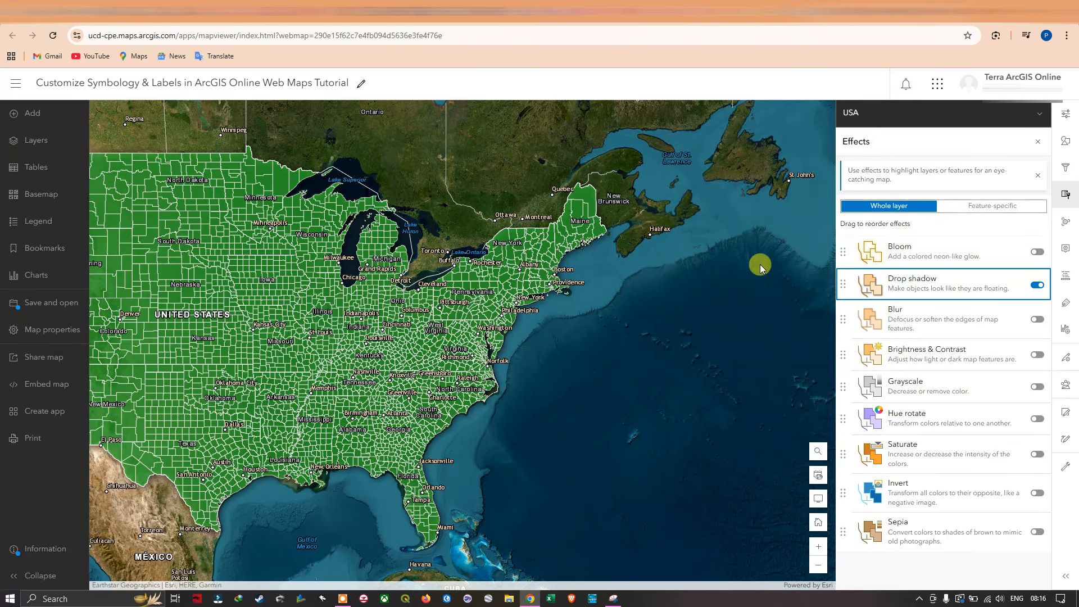
Enable the Bloom effect for the whole USA layer and set its strength to 0.9.
{"action": "left_click_drag", "start_coordinate": [455, 270], "coordinate": [588, 256]}
{"action": "scroll", "coordinate": [588, 256], "scroll_direction": "down", "scroll_amount": 1}
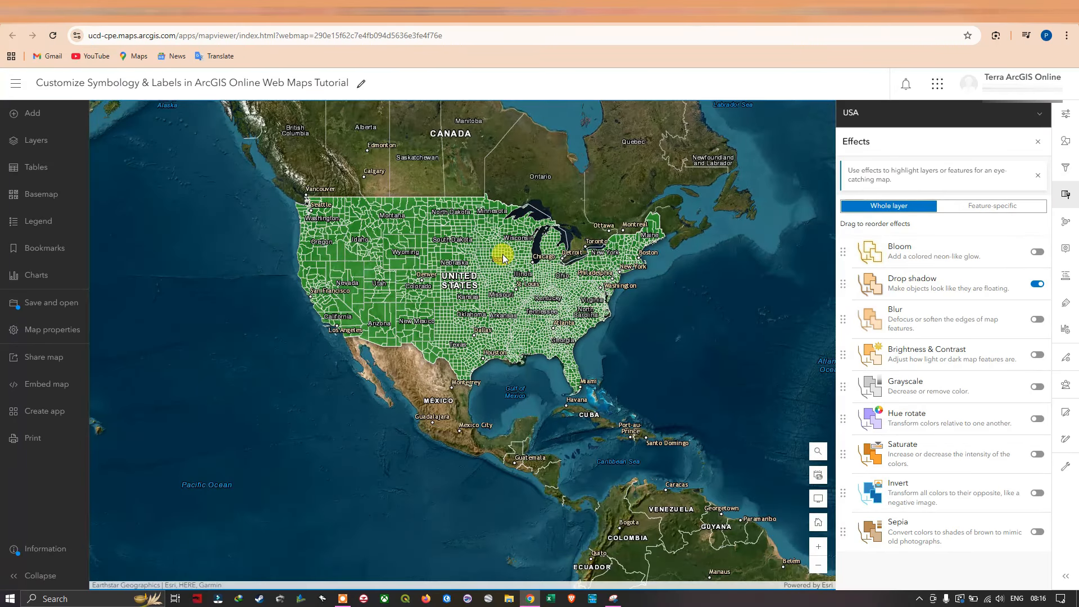
{"action": "scroll", "coordinate": [494, 258], "scroll_direction": "up", "scroll_amount": 1}
{"action": "left_click_drag", "start_coordinate": [475, 255], "coordinate": [518, 280]}
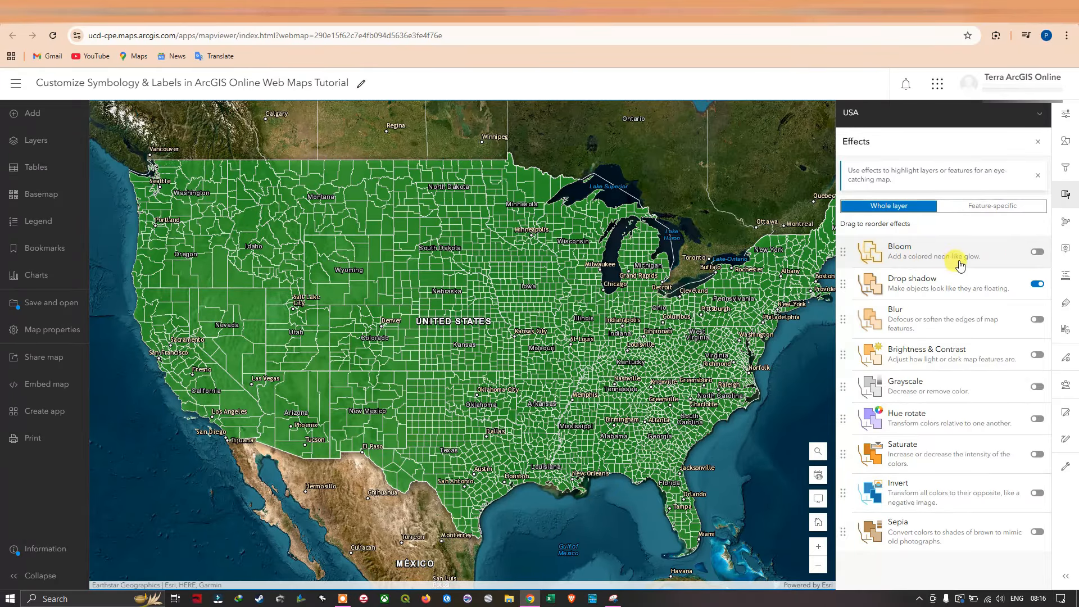
{"action": "left_click", "coordinate": [1037, 252]}
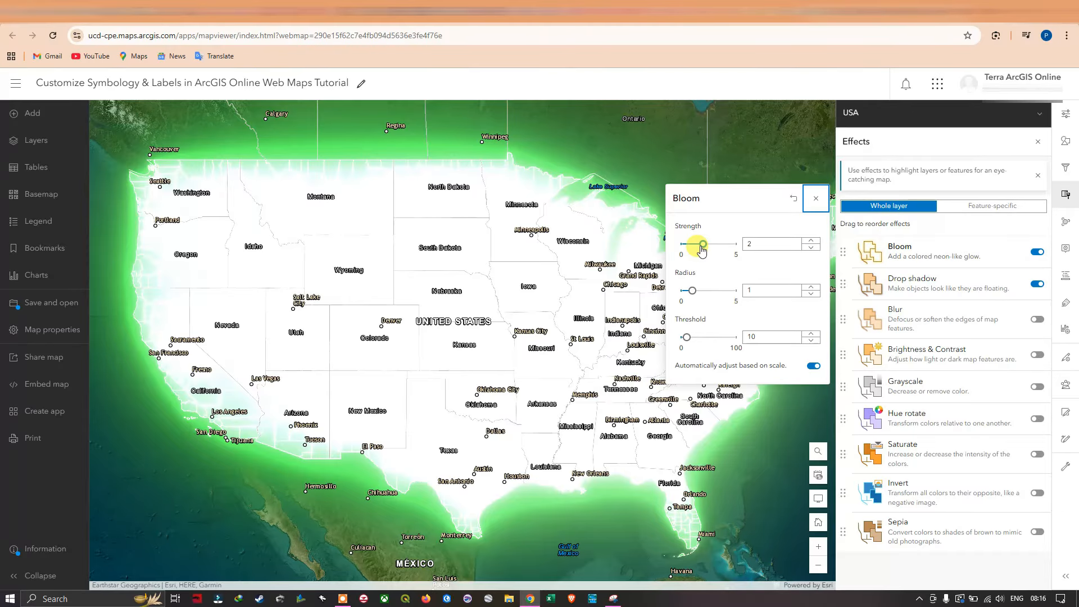
{"action": "mouse_move", "coordinate": [703, 248]}
{"action": "left_mouse_down"}
{"action": "mouse_move", "coordinate": [682, 249]}
{"action": "mouse_move", "coordinate": [736, 254]}
{"action": "mouse_move", "coordinate": [691, 250]}
{"action": "left_mouse_up"}
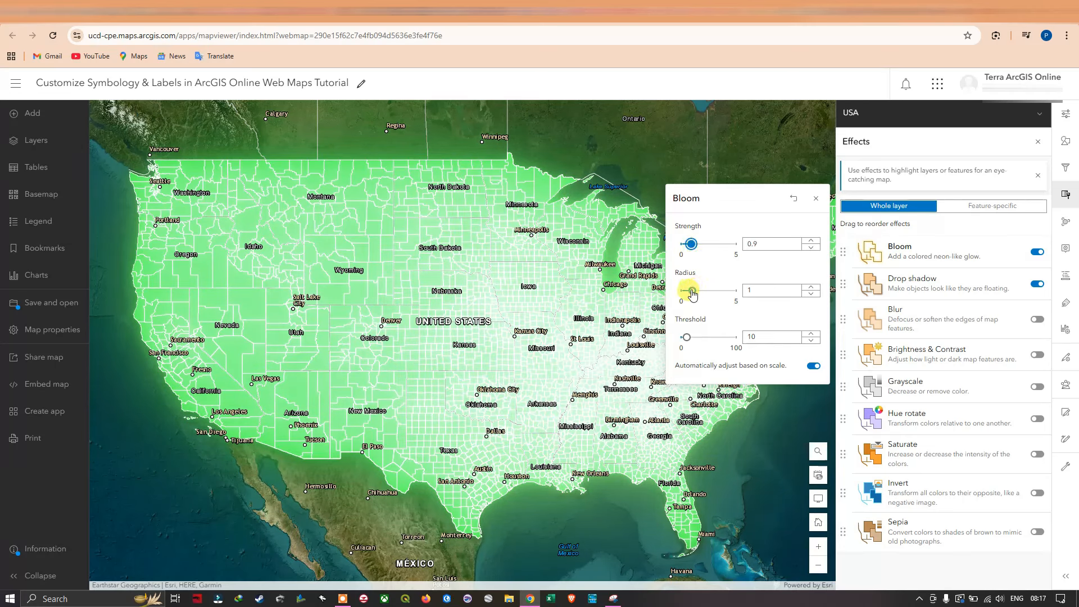
Try a Bloom radius of 1.8, and set the strength to 0.6, radius to 0.3 and threshold to 11.
{"action": "mouse_move", "coordinate": [699, 299]}
{"action": "left_mouse_down"}
{"action": "mouse_move", "coordinate": [746, 305]}
{"action": "mouse_move", "coordinate": [740, 290]}
{"action": "mouse_move", "coordinate": [691, 290]}
{"action": "mouse_move", "coordinate": [737, 299]}
{"action": "mouse_move", "coordinate": [680, 289]}
{"action": "mouse_move", "coordinate": [703, 301]}
{"action": "left_mouse_up"}
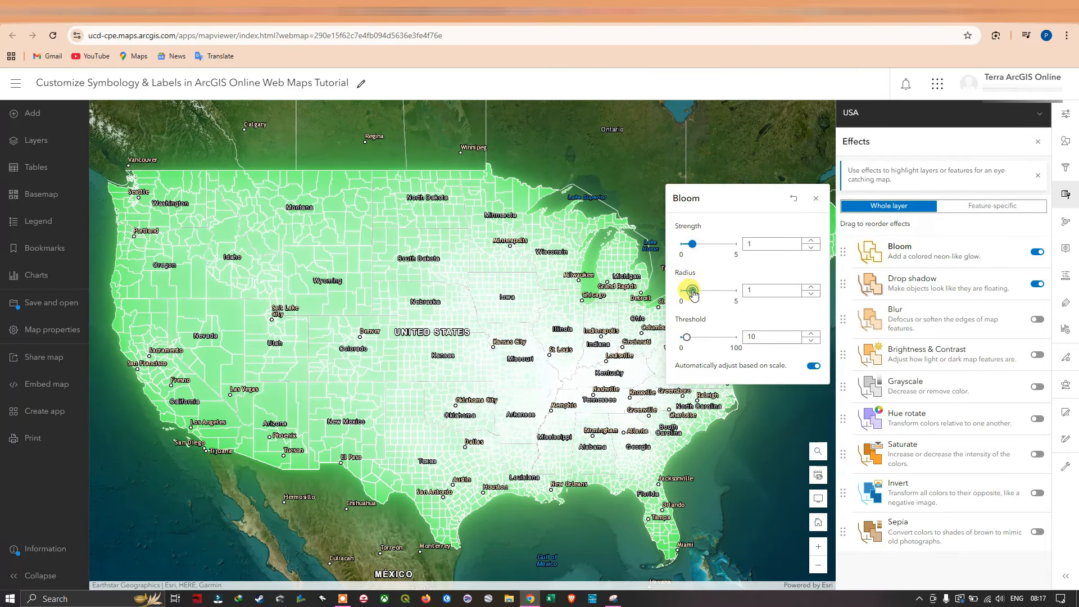
{"action": "left_click_drag", "start_coordinate": [691, 292], "coordinate": [704, 296]}
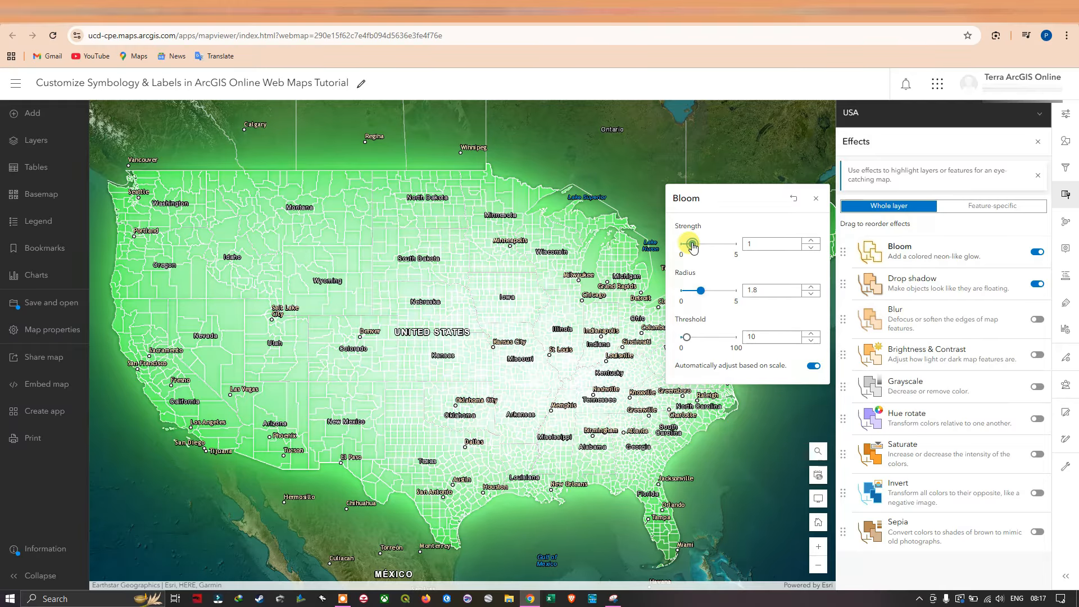
{"action": "left_click_drag", "start_coordinate": [693, 248], "coordinate": [694, 245]}
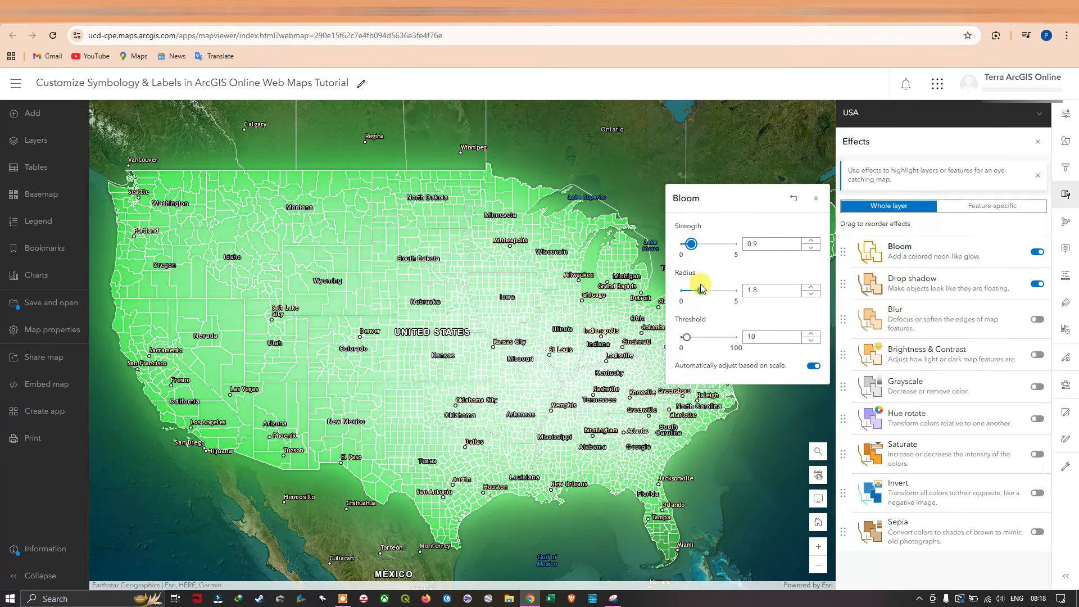
{"action": "left_click_drag", "start_coordinate": [703, 295], "coordinate": [692, 291]}
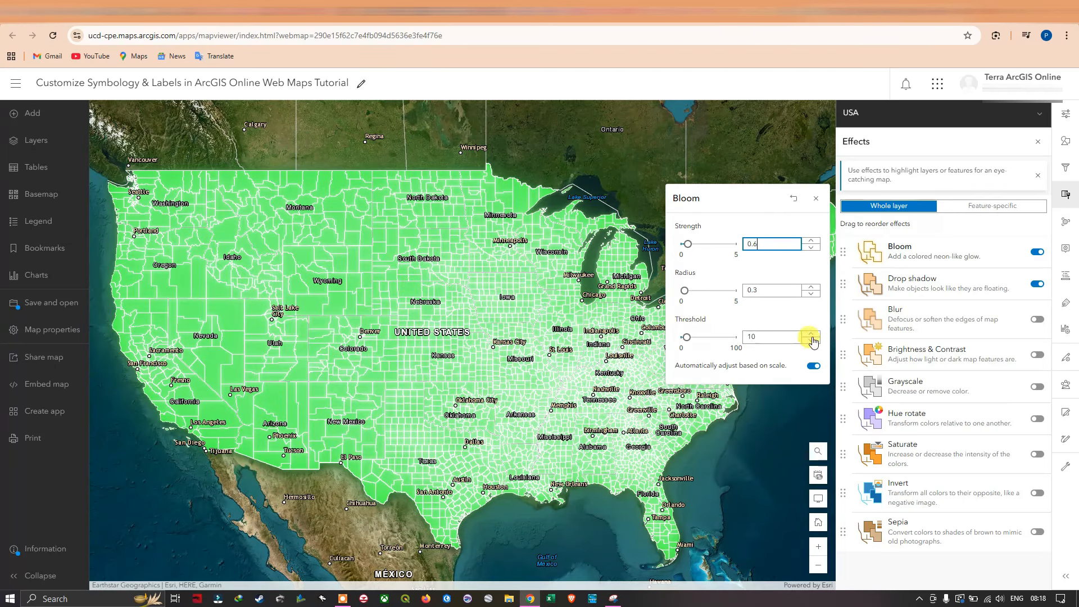
{"action": "left_click", "coordinate": [812, 335]}
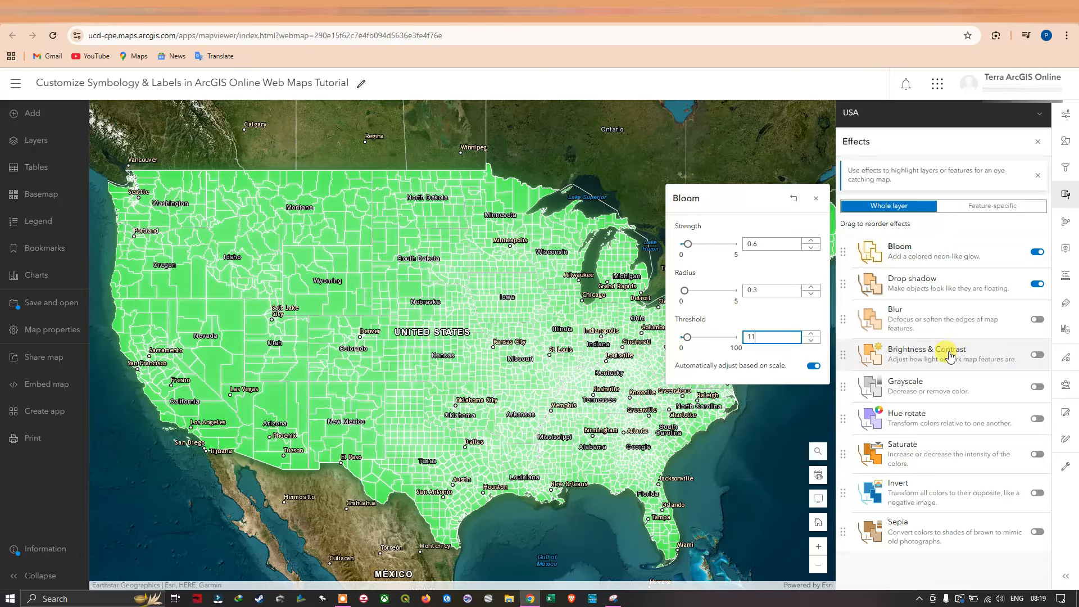
Enable the Saturate effect for the whole USA layer and set its strength to 121.
{"action": "left_click", "coordinate": [952, 401]}
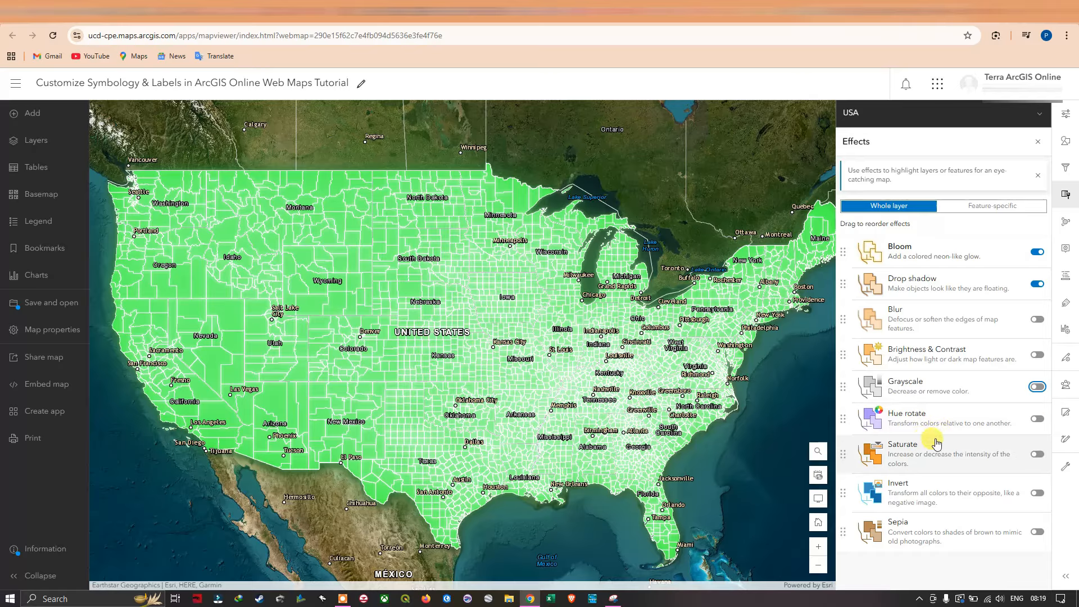
{"action": "left_click", "coordinate": [1036, 454]}
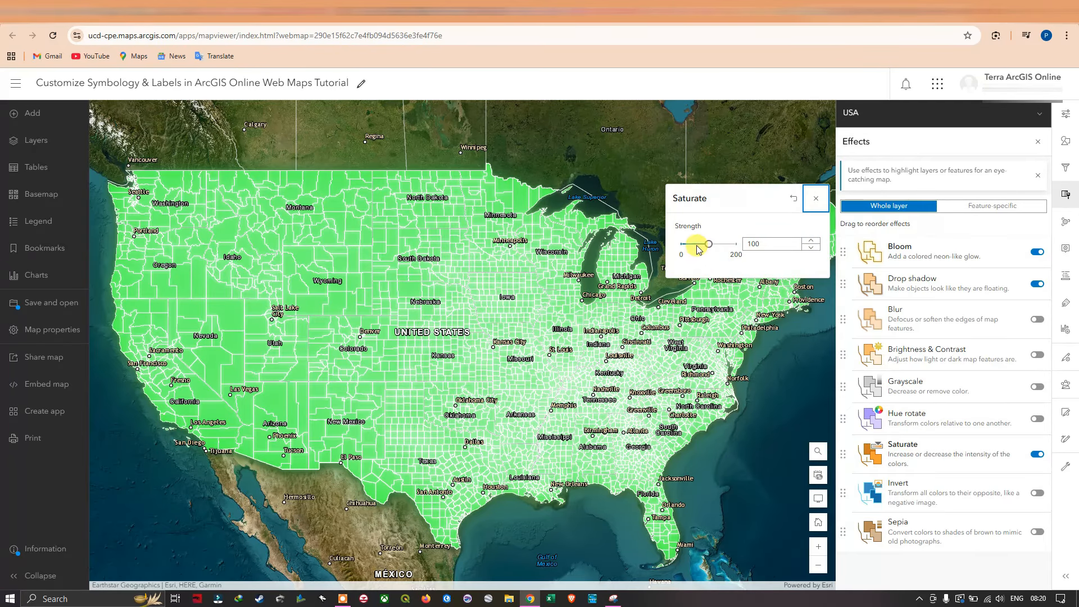
{"action": "mouse_move", "coordinate": [709, 245]}
{"action": "left_mouse_down"}
{"action": "mouse_move", "coordinate": [743, 251]}
{"action": "mouse_move", "coordinate": [718, 245]}
{"action": "left_mouse_up"}
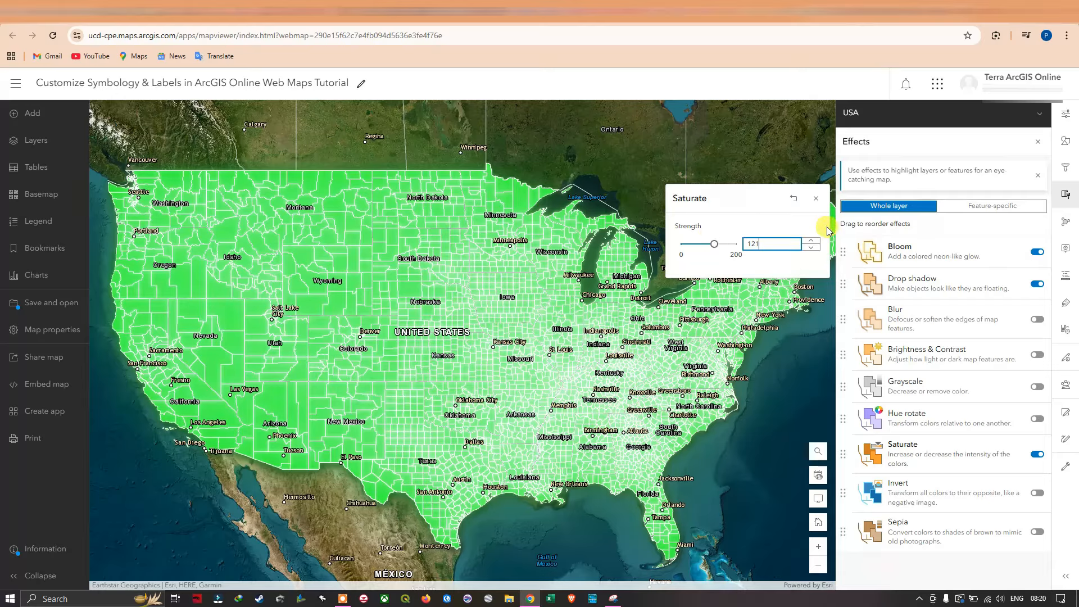
{"action": "left_click", "coordinate": [816, 198]}
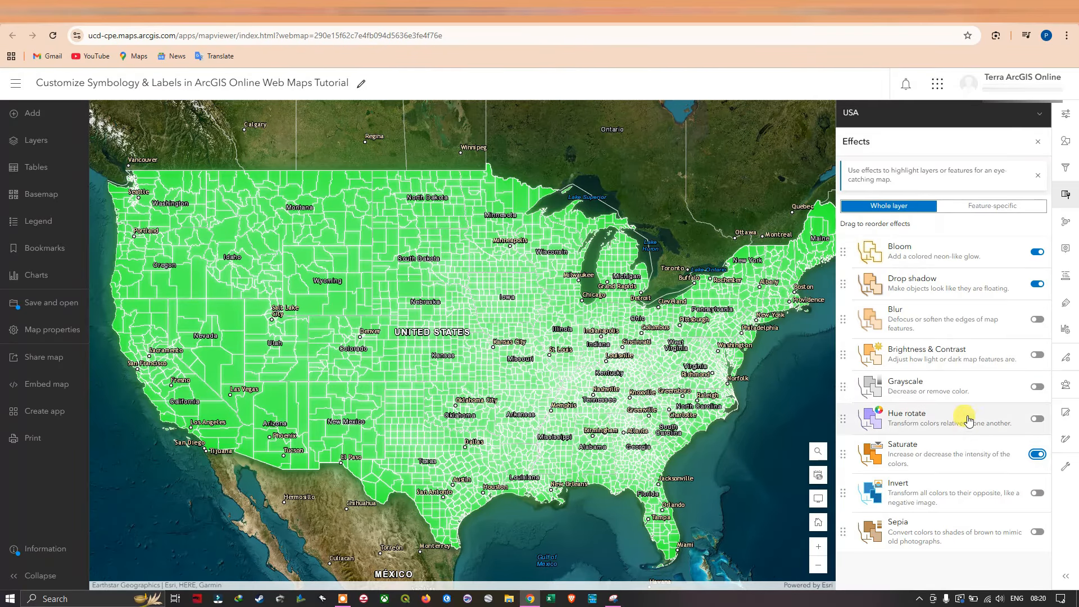
Try the feature-specific Bloom + Gray effect, and apply Drop Shadow + Gray with a new condition.
{"action": "left_click", "coordinate": [990, 208]}
{"action": "left_click", "coordinate": [959, 289]}
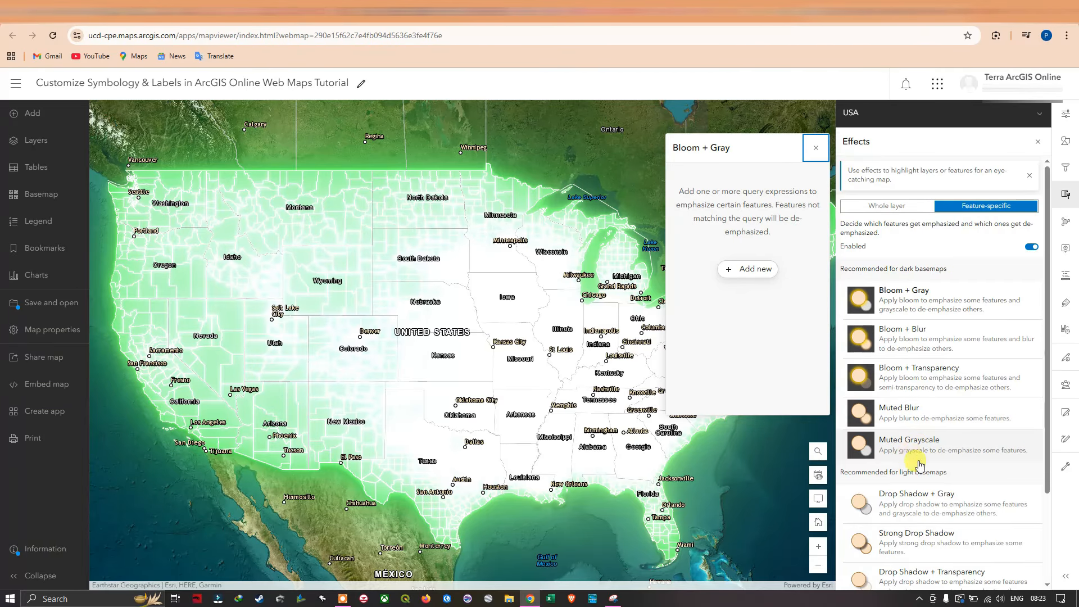
{"action": "left_click", "coordinate": [955, 503]}
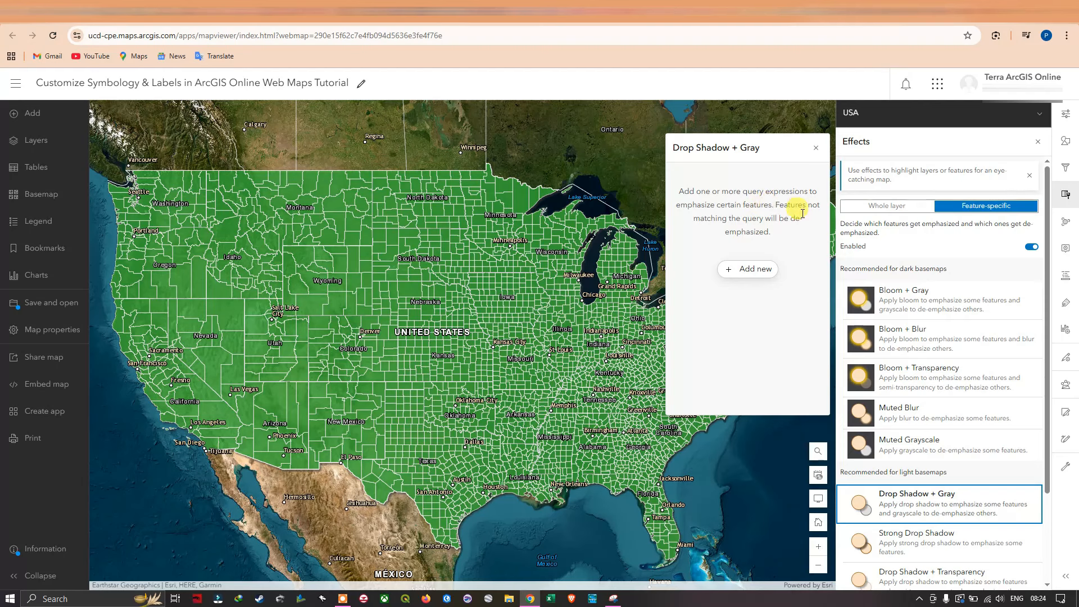
{"action": "left_click", "coordinate": [757, 272]}
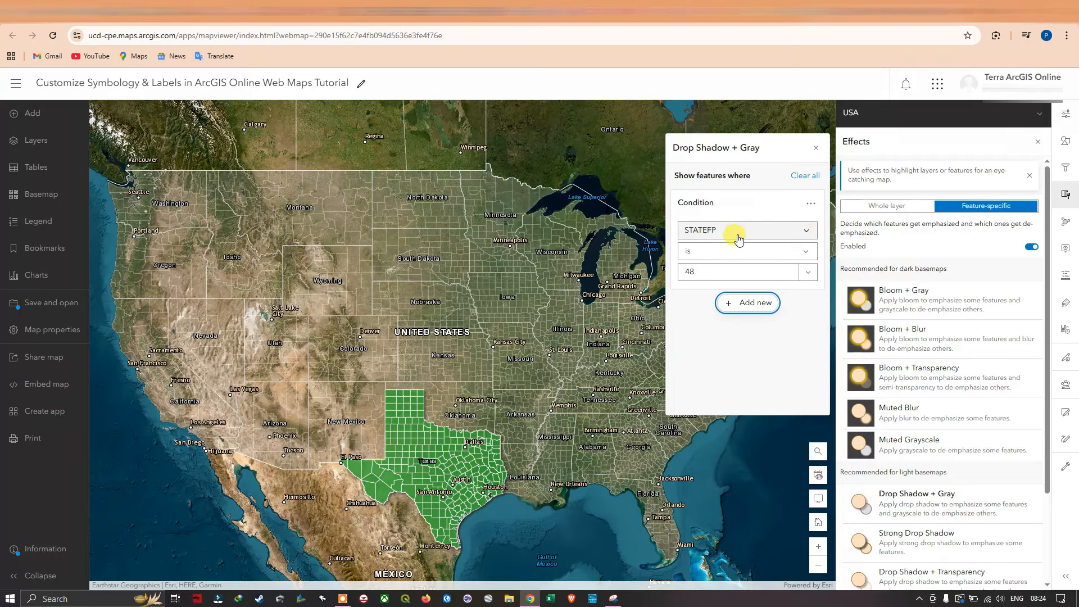
Define the Drop Shadow + Gray condition as STATEFP is 48.
{"action": "left_click", "coordinate": [771, 230]}
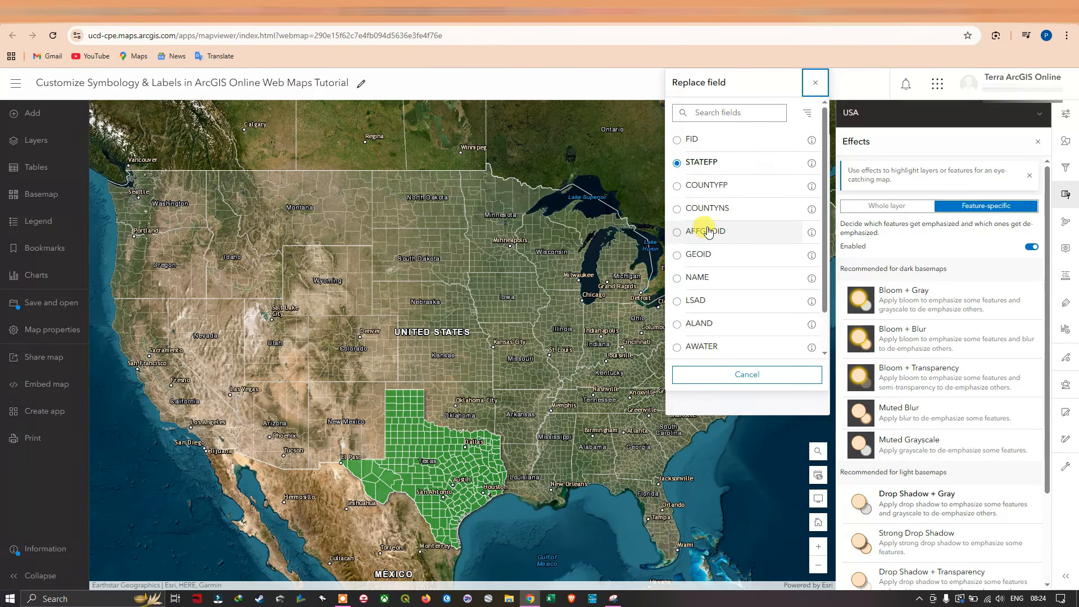
{"action": "scroll", "coordinate": [753, 230], "scroll_direction": "down", "scroll_amount": 1}
{"action": "scroll", "coordinate": [738, 240], "scroll_direction": "up", "scroll_amount": 1}
{"action": "left_click", "coordinate": [714, 168]}
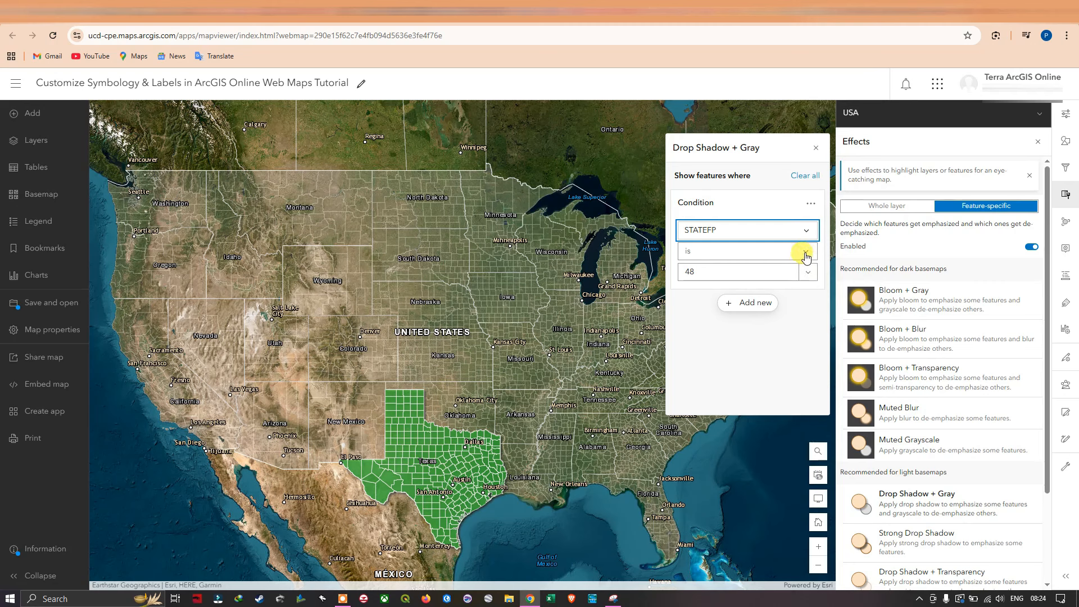
{"action": "left_click", "coordinate": [804, 254]}
{"action": "left_click", "coordinate": [711, 267]}
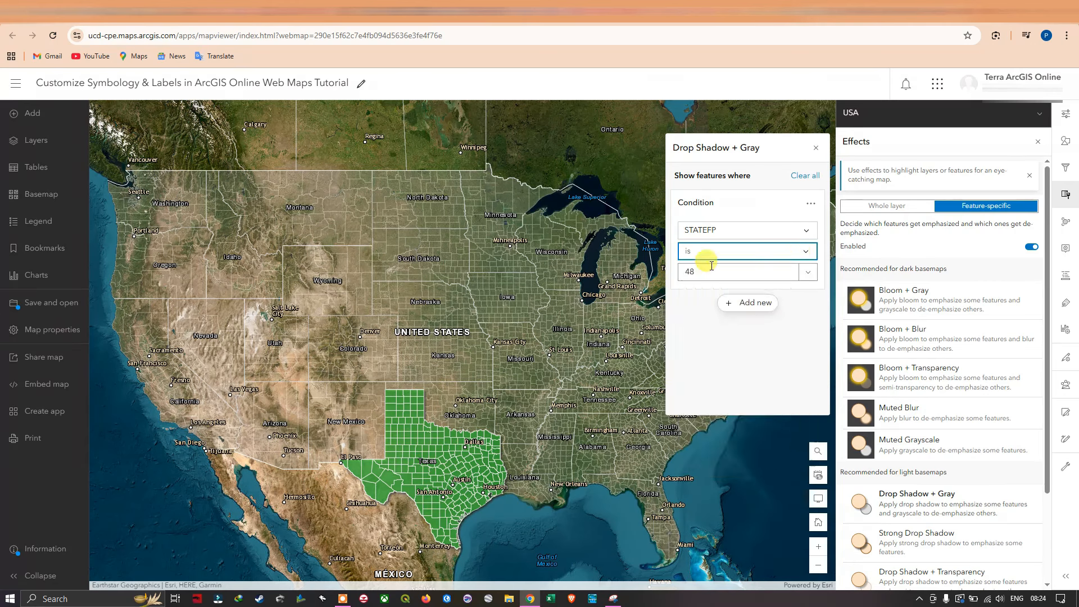
{"action": "left_click", "coordinate": [807, 275]}
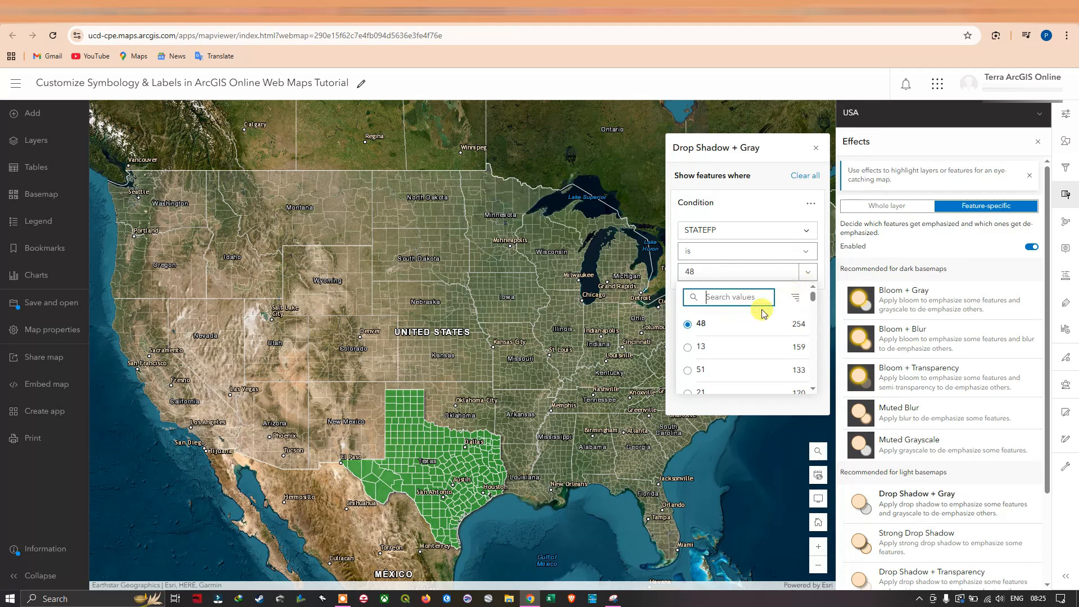
{"action": "left_click", "coordinate": [743, 332]}
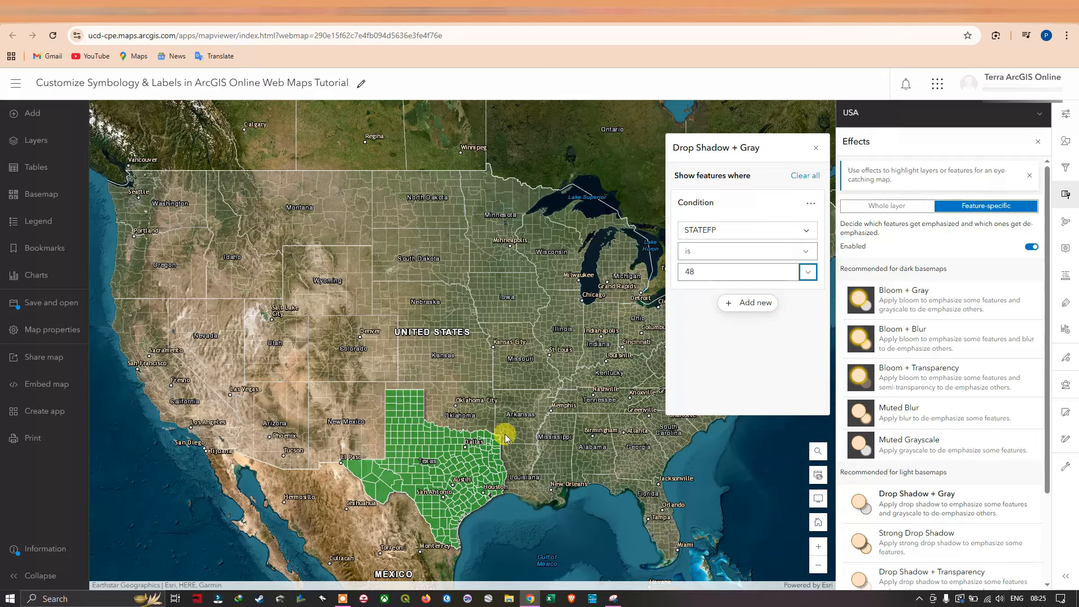
Try the values 13 and 51 for STATEFP in the condition, and restore 48.
{"action": "left_click", "coordinate": [808, 274]}
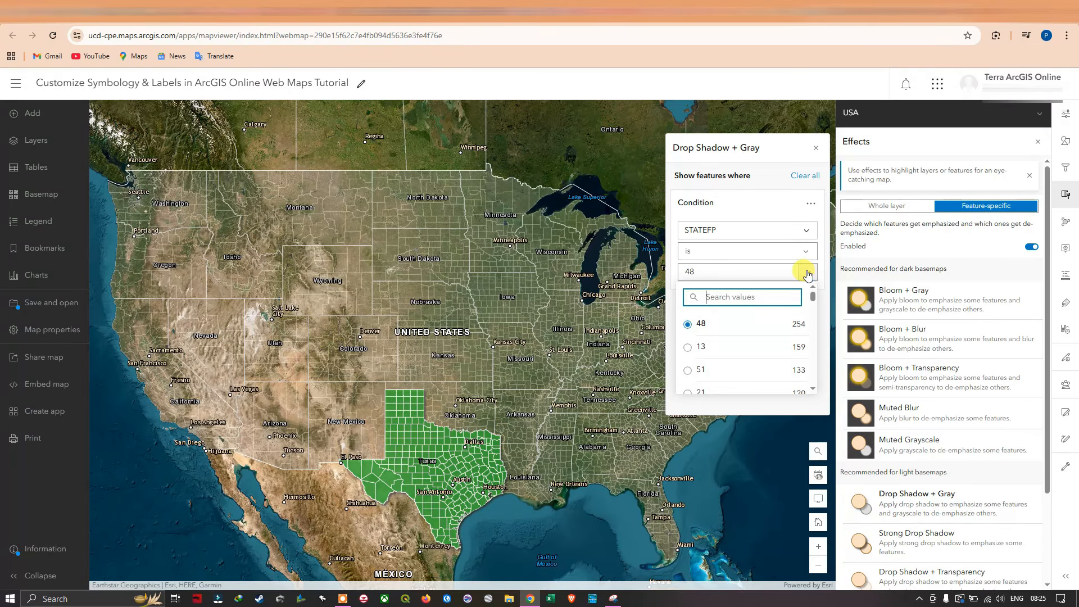
{"action": "left_click", "coordinate": [688, 349]}
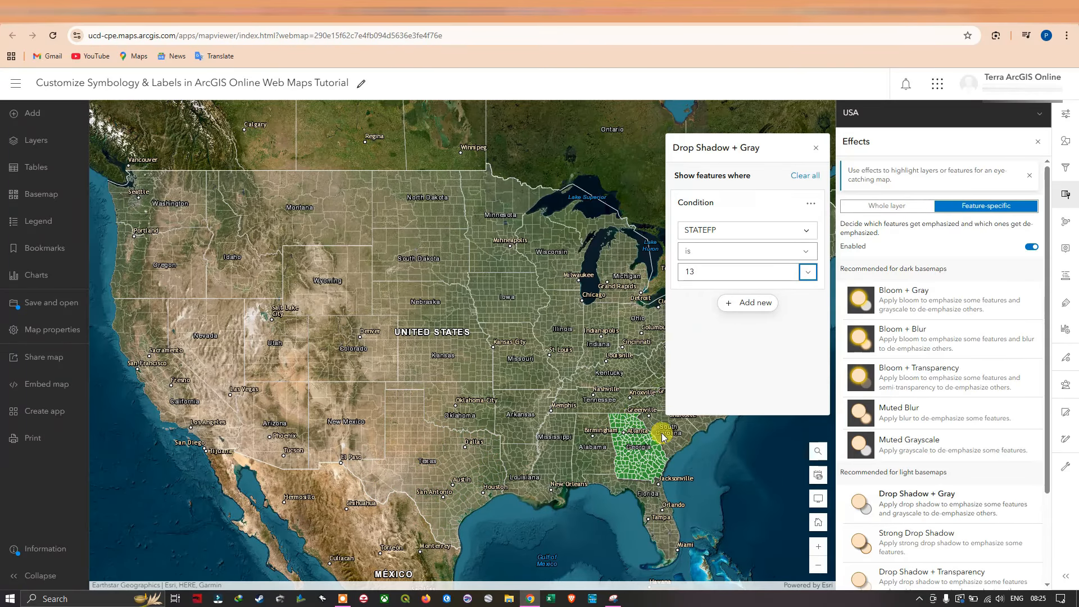
{"action": "left_click", "coordinate": [807, 272]}
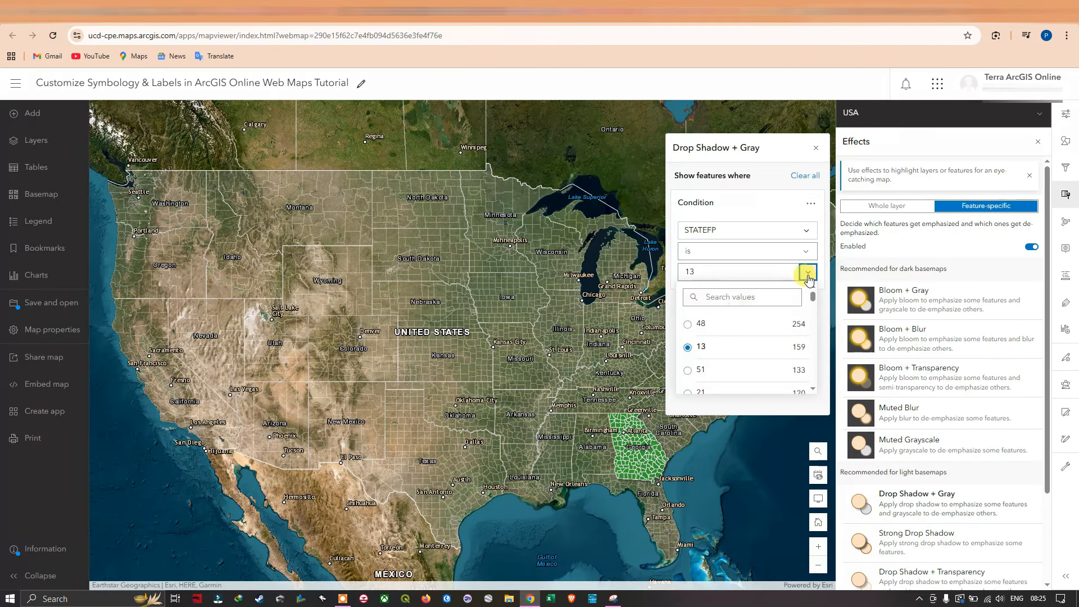
{"action": "left_click", "coordinate": [693, 369]}
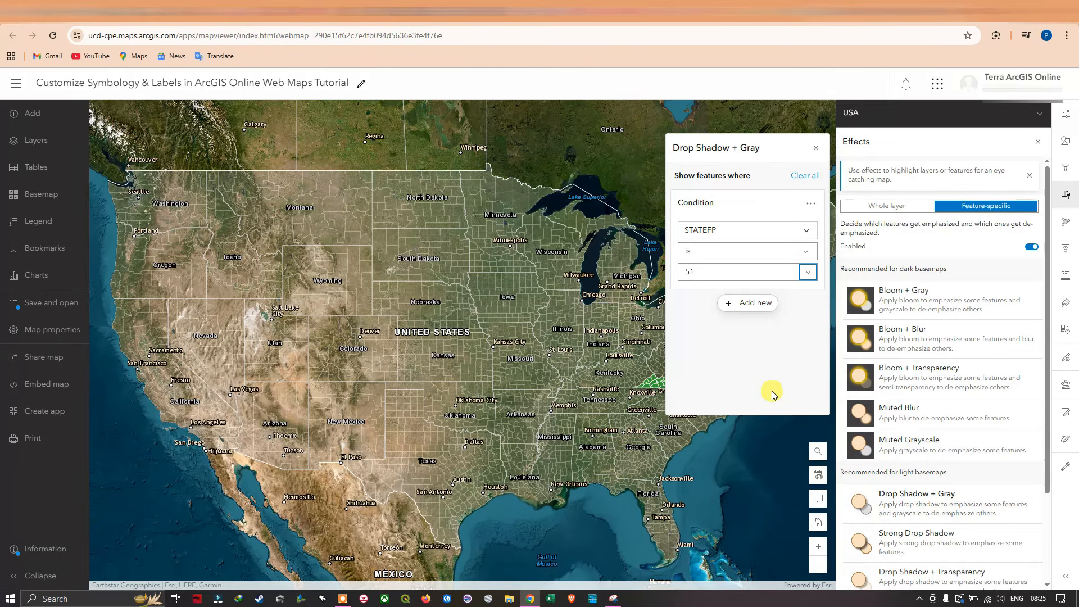
{"action": "left_click_drag", "start_coordinate": [645, 404], "coordinate": [562, 401]}
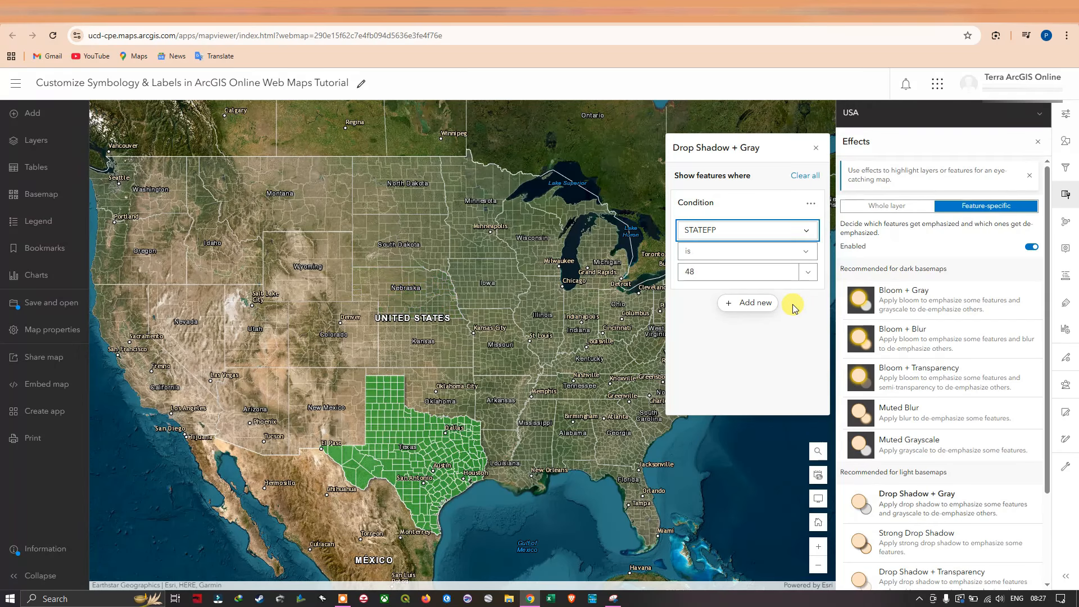
Replace the condition's field with NAME and keep the operator "is".
{"action": "left_click", "coordinate": [807, 231]}
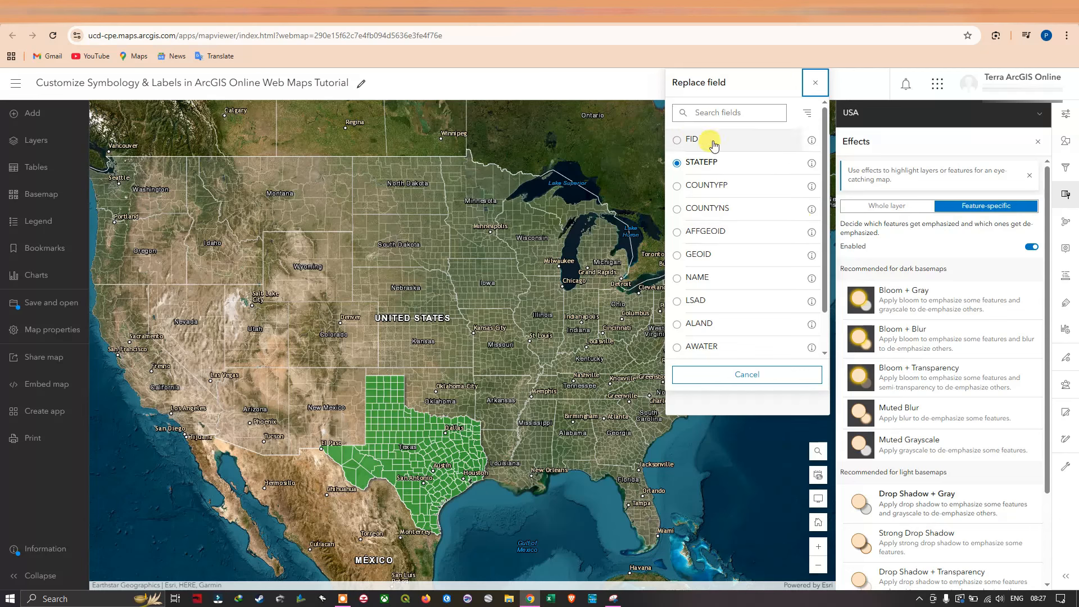
{"action": "left_click", "coordinate": [703, 278]}
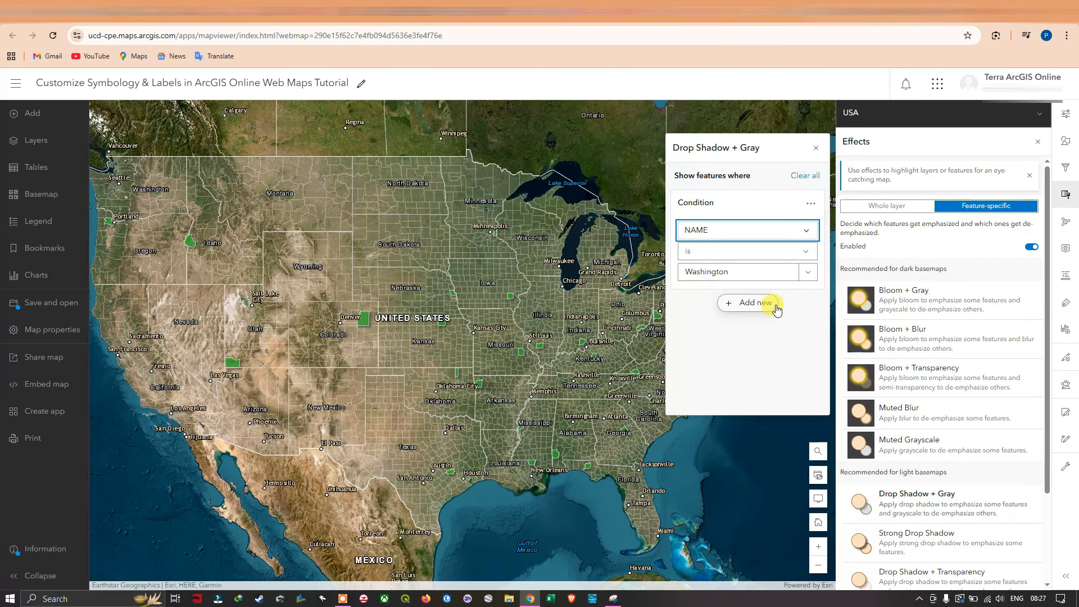
{"action": "left_click", "coordinate": [799, 252]}
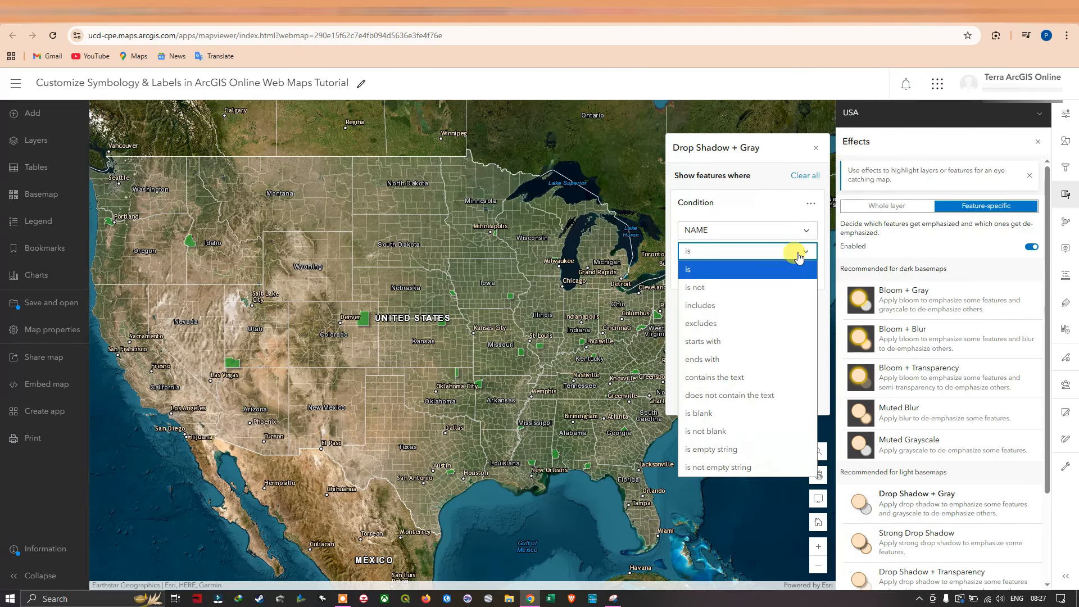
{"action": "left_click", "coordinate": [717, 271]}
Search the NAME values for "El d" and choose El Dorado as the condition value.
{"action": "left_click", "coordinate": [806, 273]}
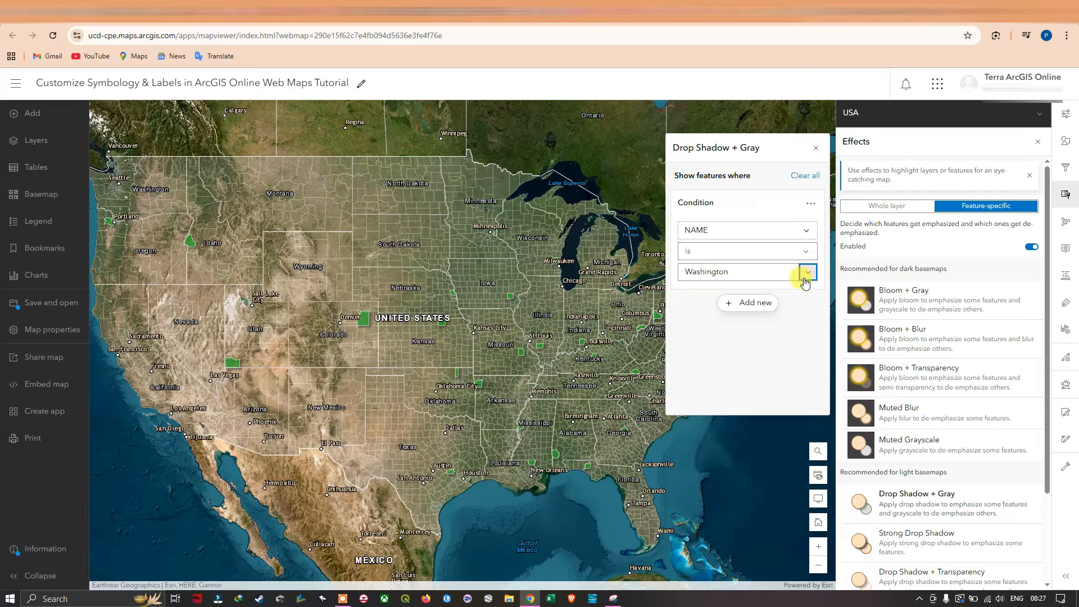
{"action": "scroll", "coordinate": [759, 325], "scroll_direction": "down", "scroll_amount": 3}
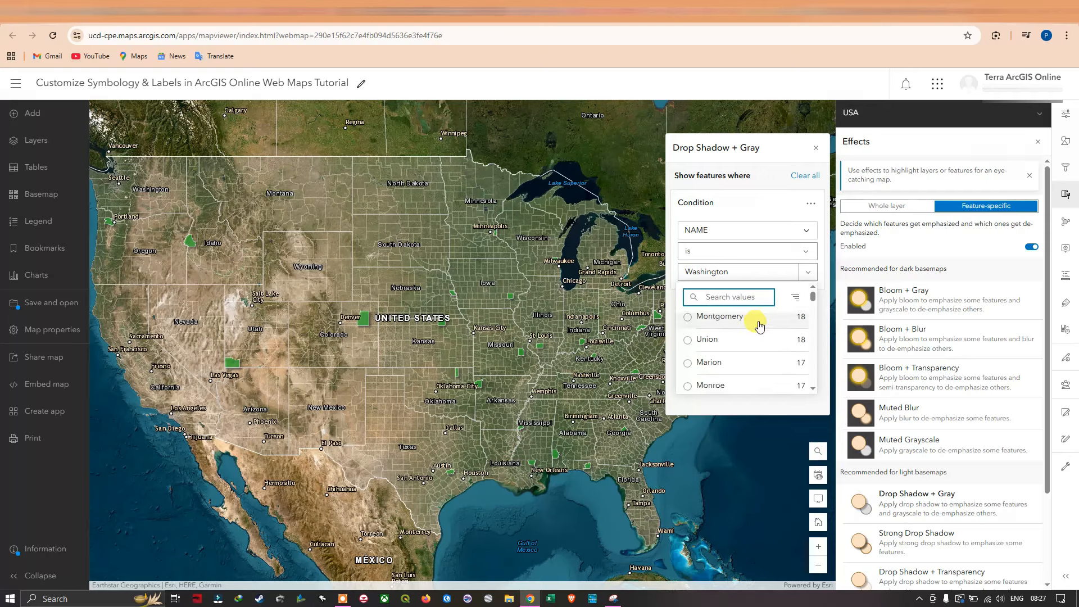
{"action": "type", "text": "El d"}
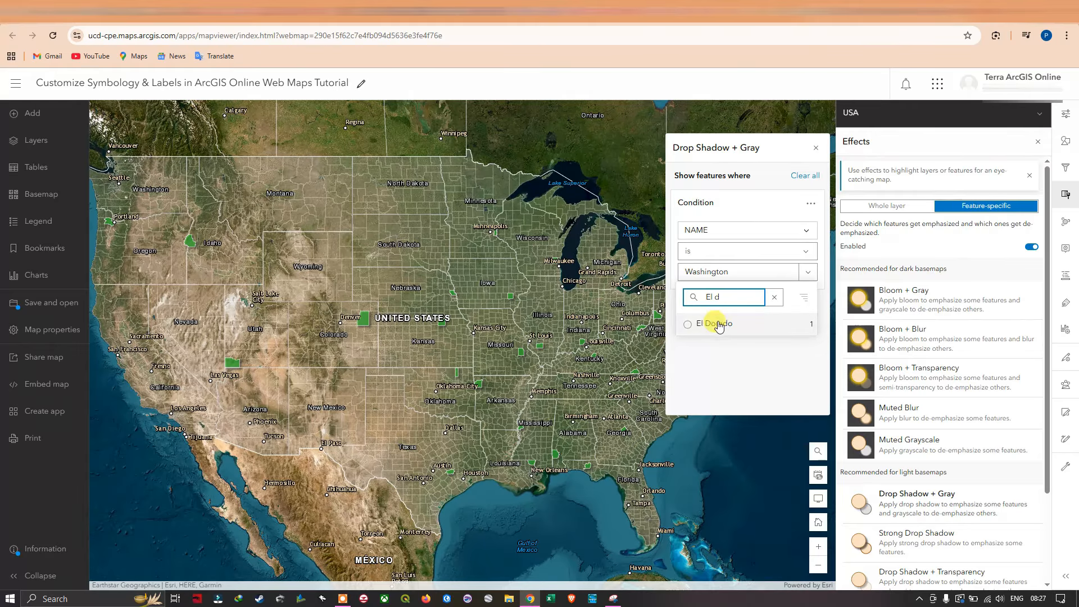
{"action": "left_click", "coordinate": [698, 328]}
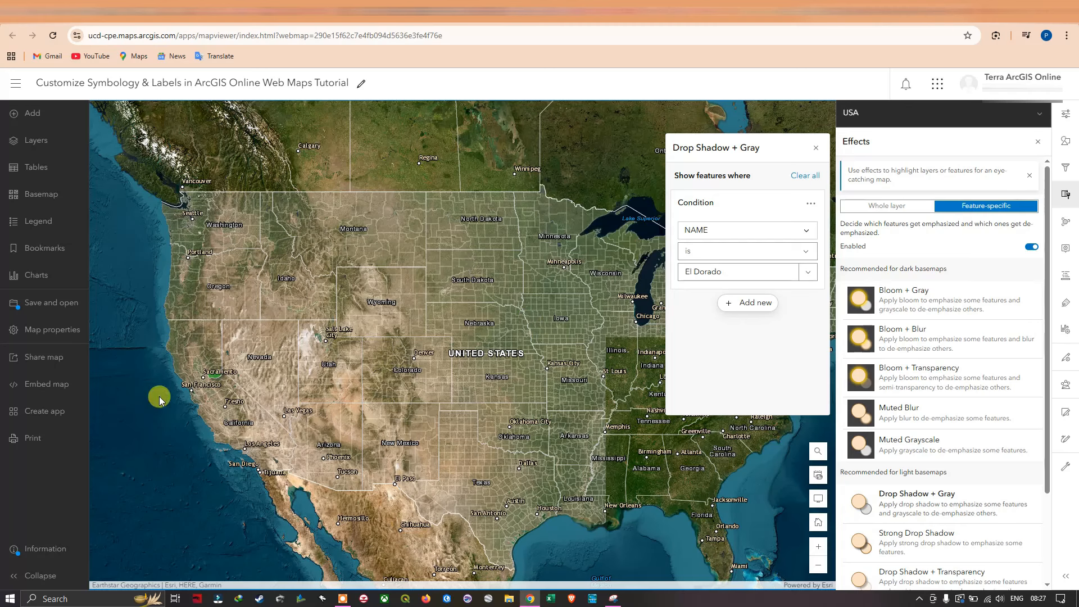
{"action": "left_click_drag", "start_coordinate": [251, 373], "coordinate": [346, 369]}
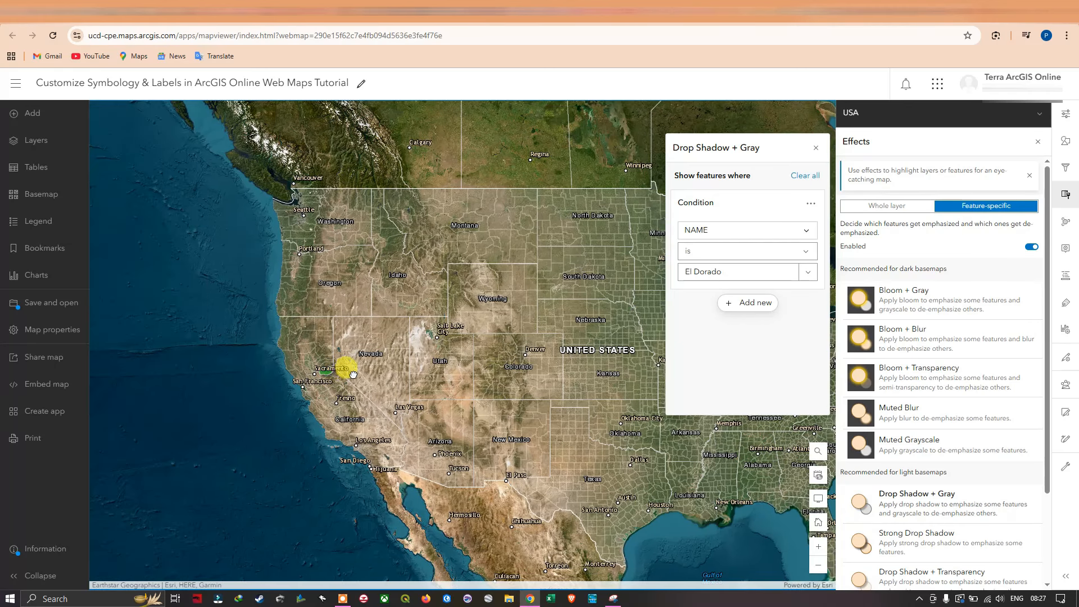
{"action": "scroll", "coordinate": [329, 377], "scroll_direction": "up", "scroll_amount": 1}
{"action": "scroll", "coordinate": [327, 377], "scroll_direction": "up", "scroll_amount": 2}
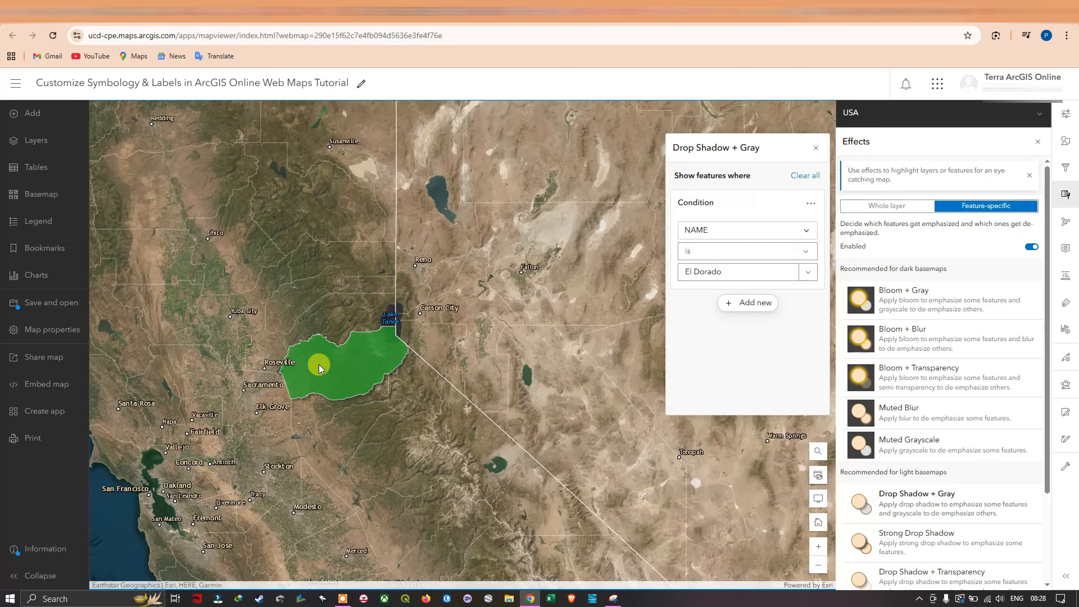
{"action": "left_click_drag", "start_coordinate": [439, 407], "coordinate": [510, 400]}
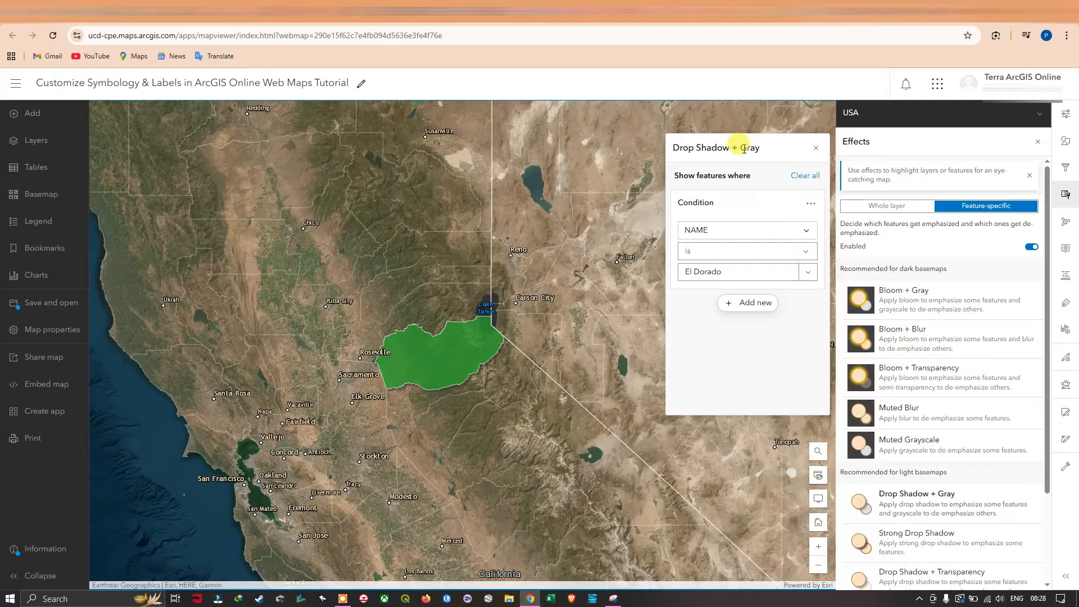
Switch the feature-specific effect to Drop Shadow + Blur, keeping the El Dorado condition.
{"action": "left_click", "coordinate": [813, 154]}
{"action": "scroll", "coordinate": [899, 430], "scroll_direction": "down", "scroll_amount": 2}
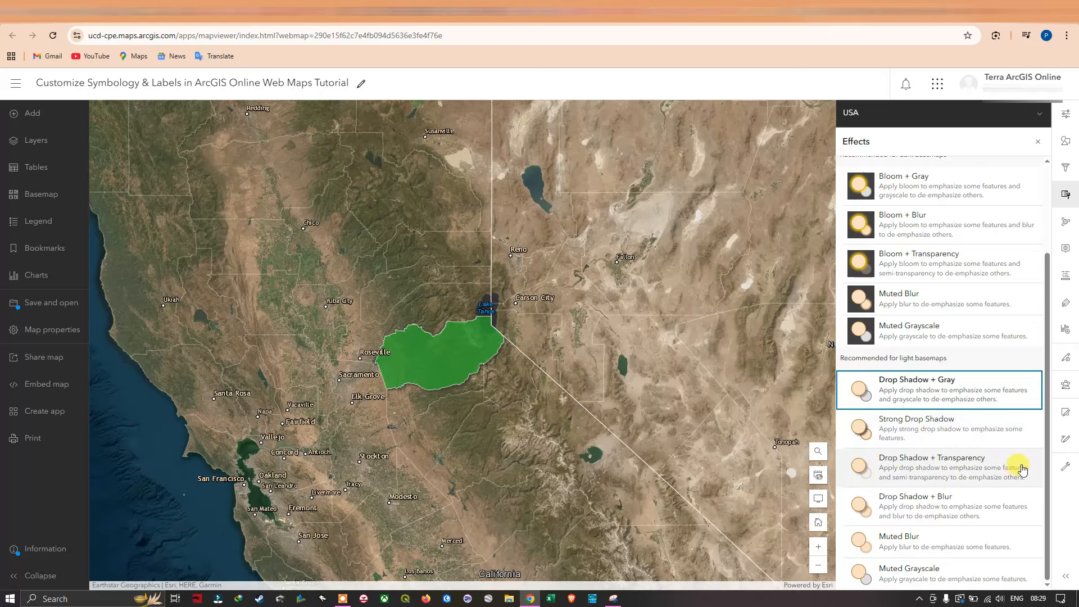
{"action": "left_click", "coordinate": [919, 513]}
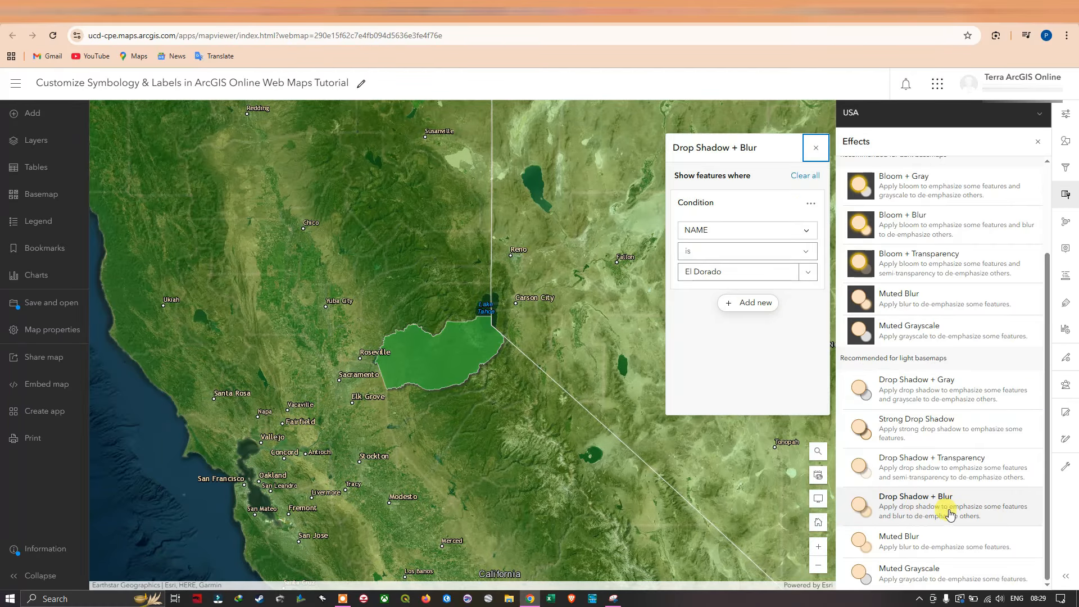
{"action": "scroll", "coordinate": [538, 378], "scroll_direction": "down", "scroll_amount": 3}
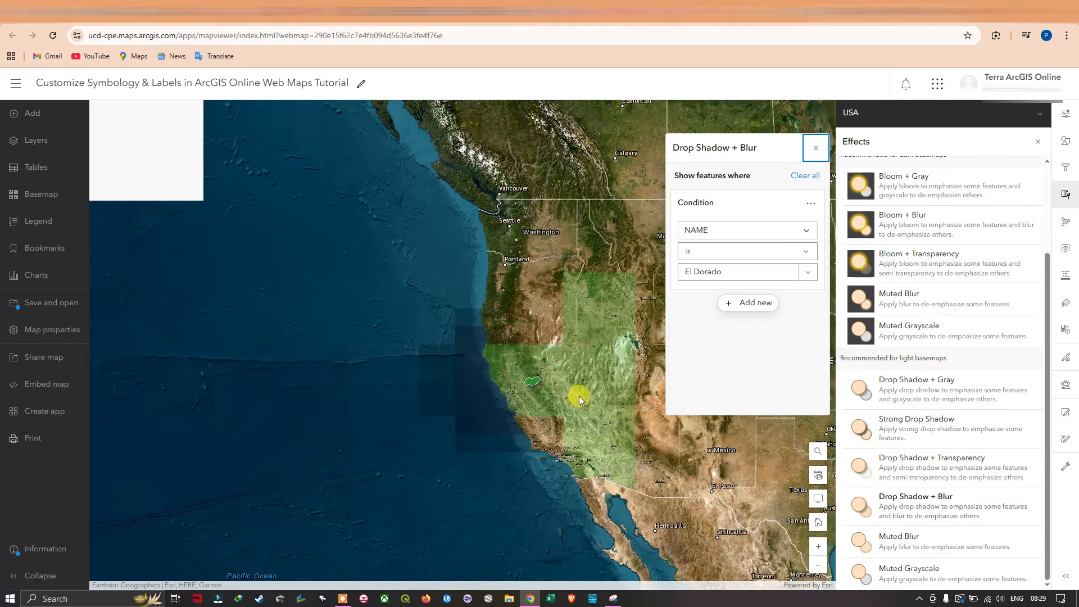
Examine how the Drop Shadow + Blur effect sets El Dorado apart from the other features, at several extents of the western United States.
{"action": "left_click_drag", "start_coordinate": [519, 365], "coordinate": [337, 356]}
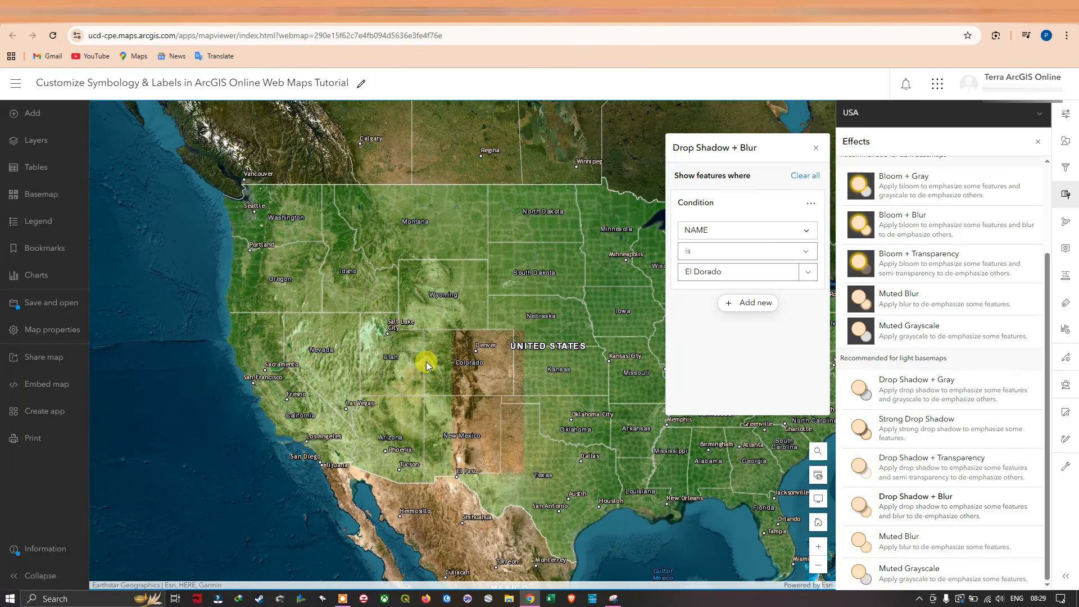
{"action": "left_click_drag", "start_coordinate": [426, 365], "coordinate": [318, 365]}
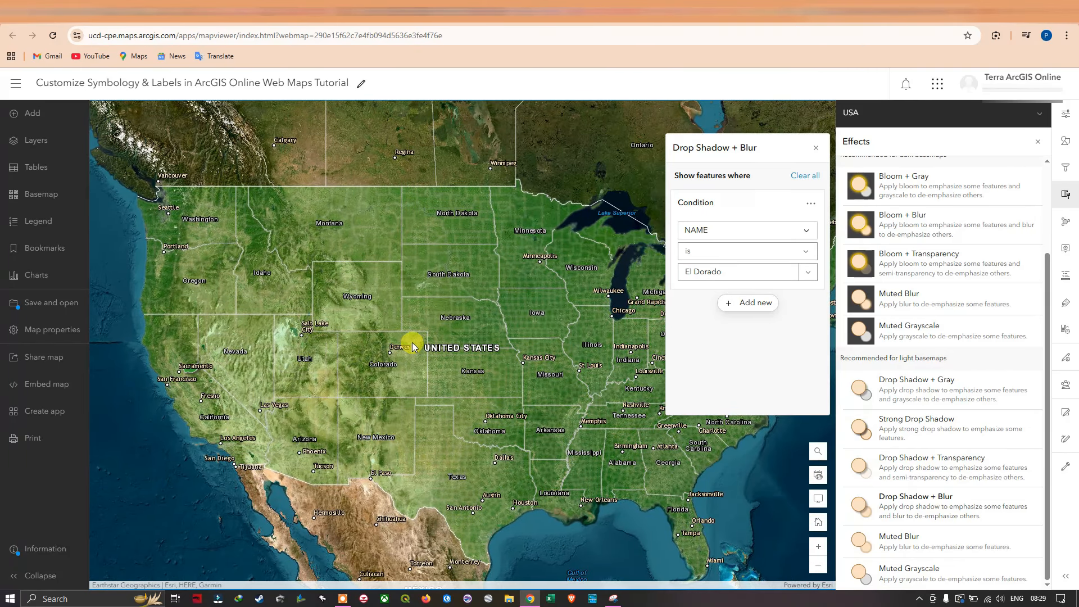
{"action": "left_click_drag", "start_coordinate": [400, 341], "coordinate": [437, 311]}
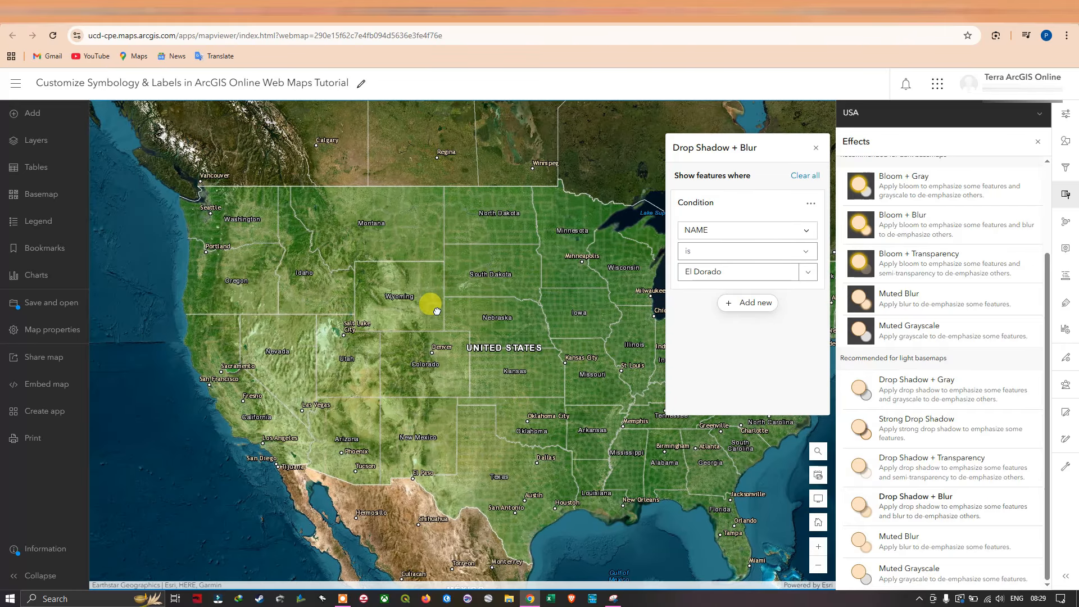
{"action": "left_click_drag", "start_coordinate": [328, 372], "coordinate": [499, 384]}
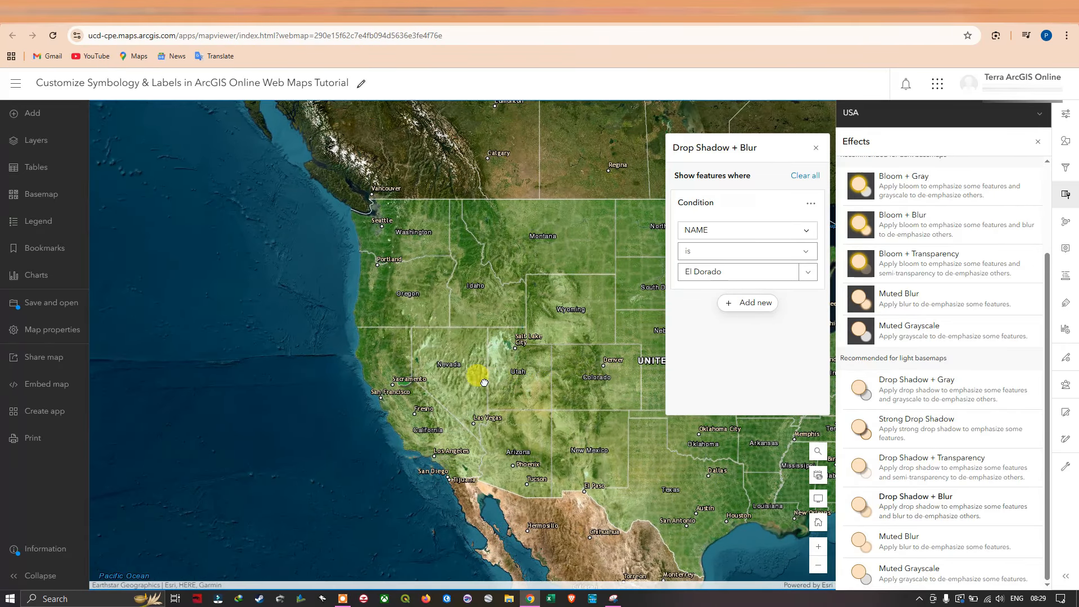
{"action": "scroll", "coordinate": [405, 362], "scroll_direction": "up", "scroll_amount": 1}
{"action": "scroll", "coordinate": [411, 369], "scroll_direction": "up", "scroll_amount": 1}
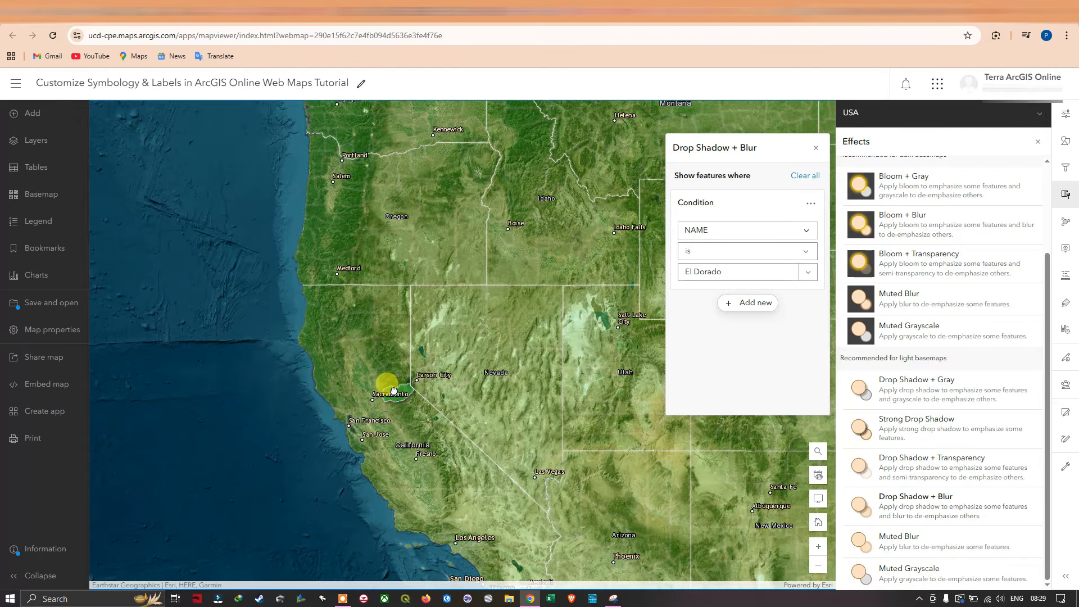
{"action": "scroll", "coordinate": [394, 391], "scroll_direction": "up", "scroll_amount": 1}
{"action": "scroll", "coordinate": [430, 372], "scroll_direction": "down", "scroll_amount": 1}
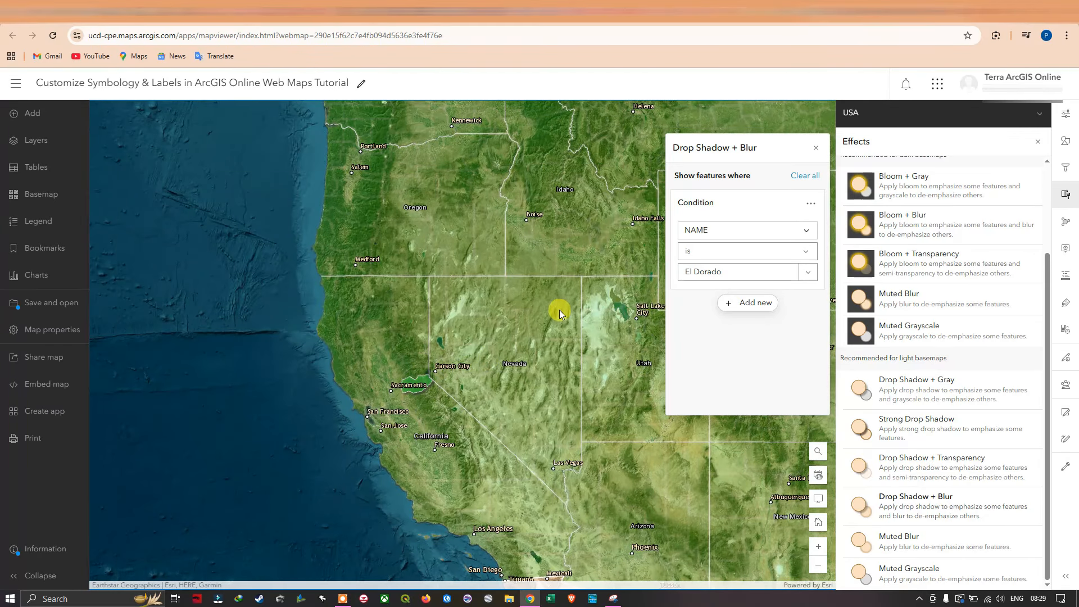
{"action": "left_click_drag", "start_coordinate": [470, 289], "coordinate": [375, 324]}
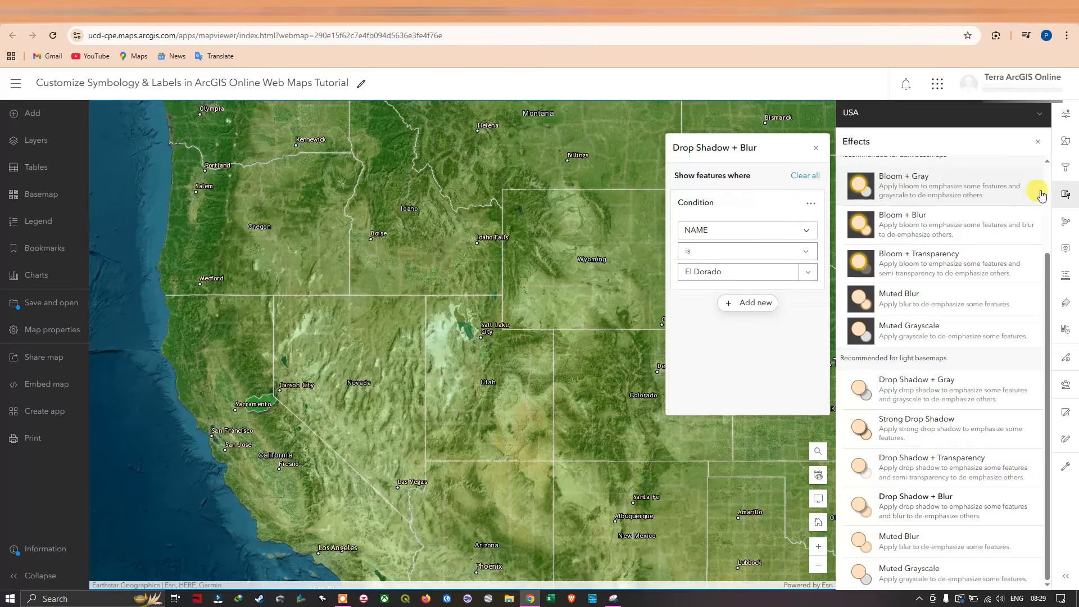
Review the available feature-specific effects and switch the USA layer back to whole-layer effects, with the whole country in view.
{"action": "scroll", "coordinate": [987, 222], "scroll_direction": "up", "scroll_amount": 3}
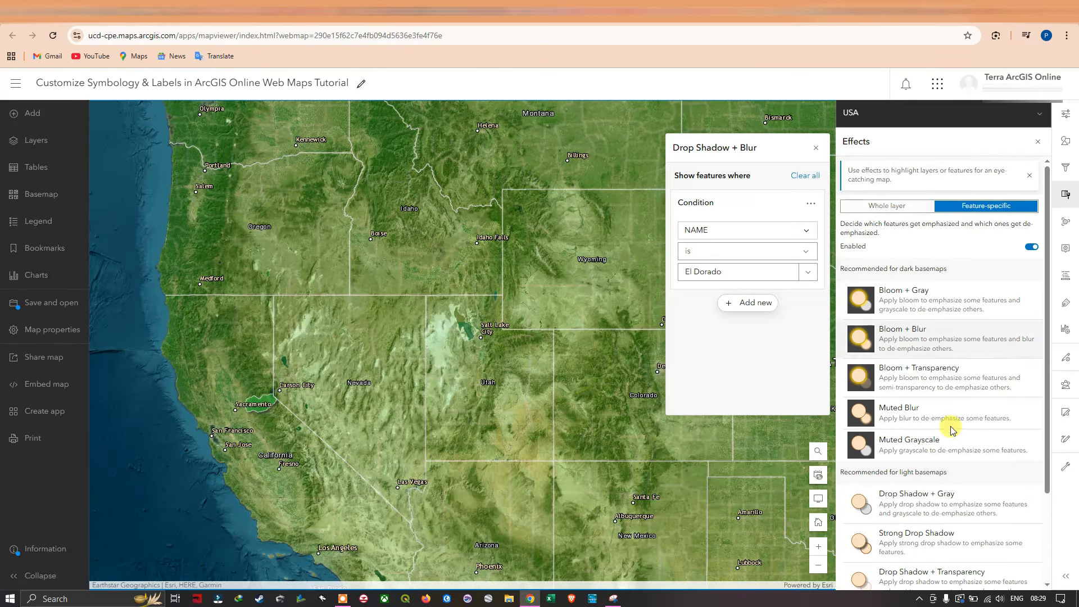
{"action": "scroll", "coordinate": [951, 424], "scroll_direction": "down", "scroll_amount": 3}
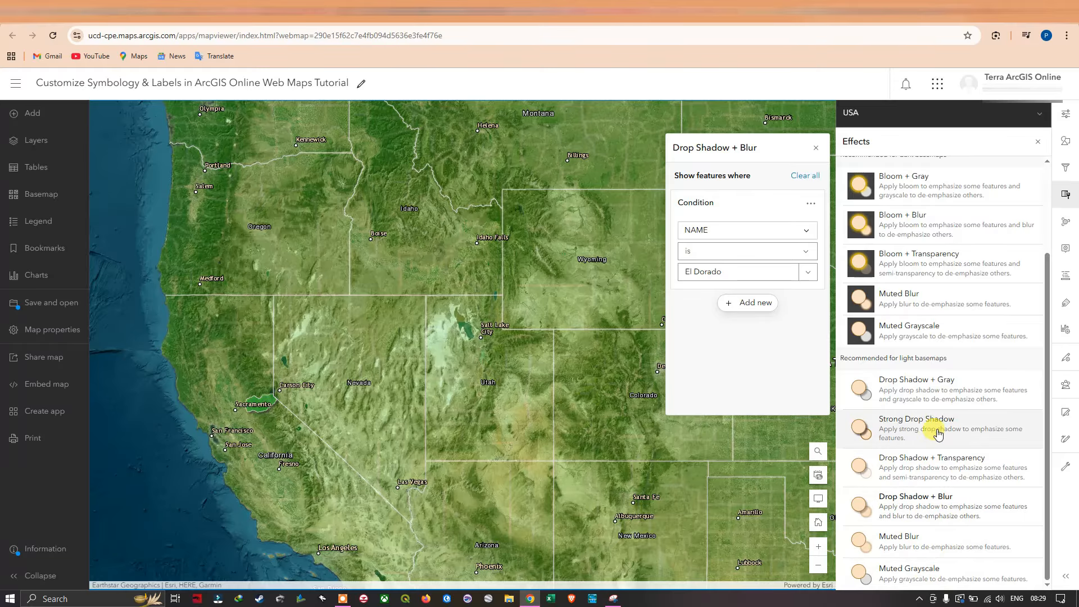
{"action": "scroll", "coordinate": [899, 359], "scroll_direction": "up", "scroll_amount": 5}
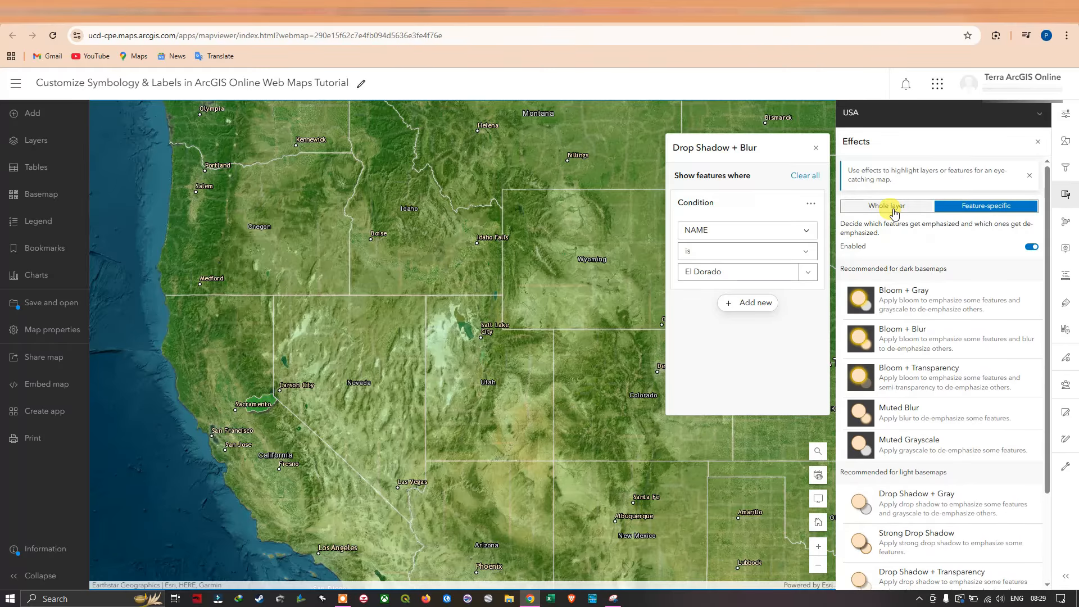
{"action": "left_click", "coordinate": [894, 207]}
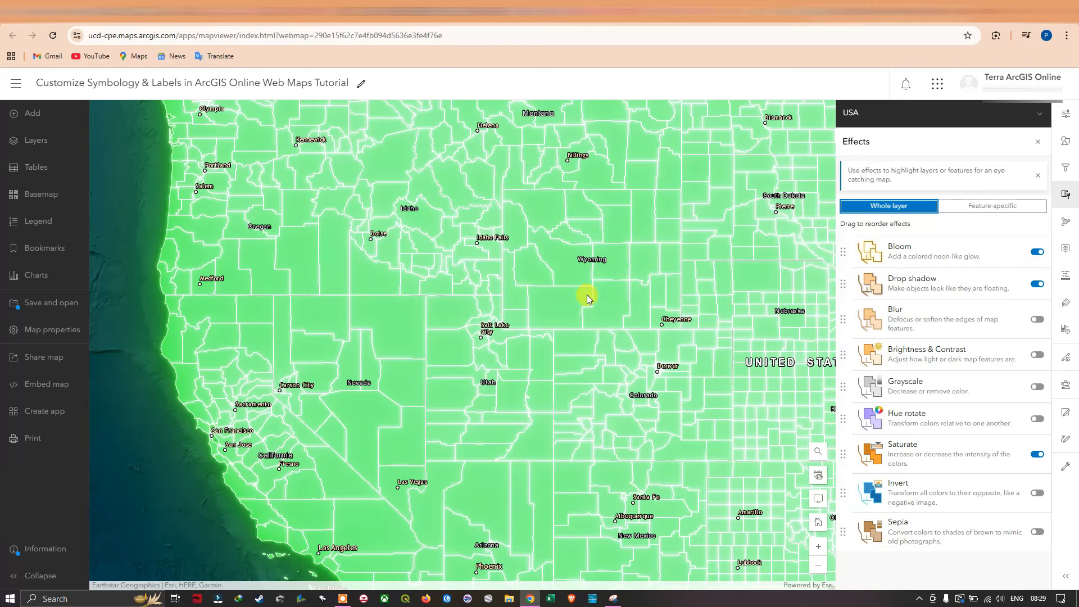
{"action": "scroll", "coordinate": [588, 291], "scroll_direction": "down", "scroll_amount": 2}
{"action": "scroll", "coordinate": [590, 282], "scroll_direction": "down", "scroll_amount": 1}
{"action": "scroll", "coordinate": [660, 264], "scroll_direction": "up", "scroll_amount": 1}
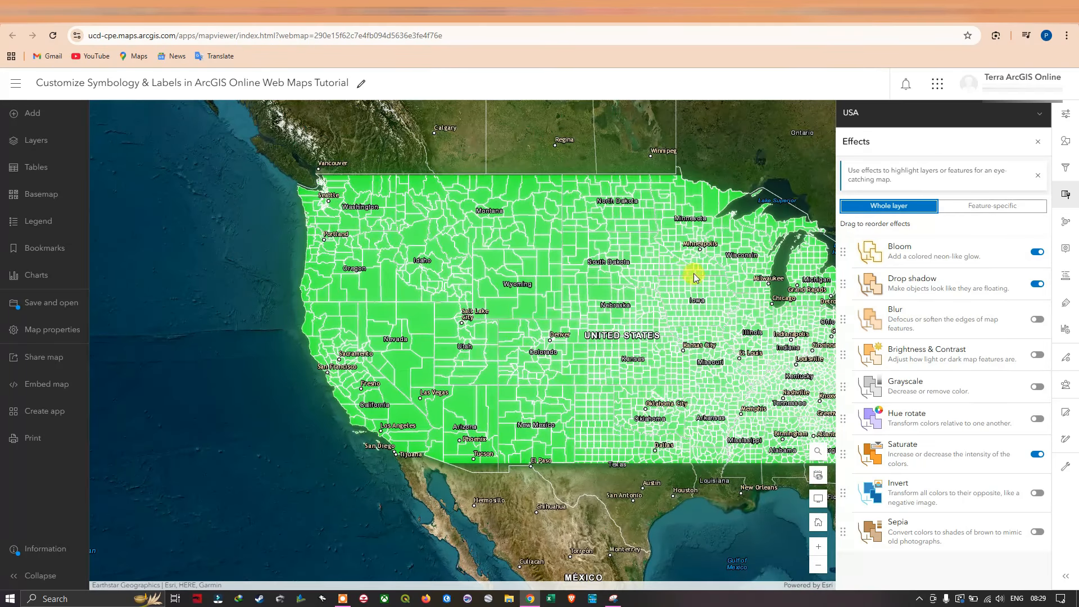
{"action": "left_click_drag", "start_coordinate": [603, 253], "coordinate": [458, 233]}
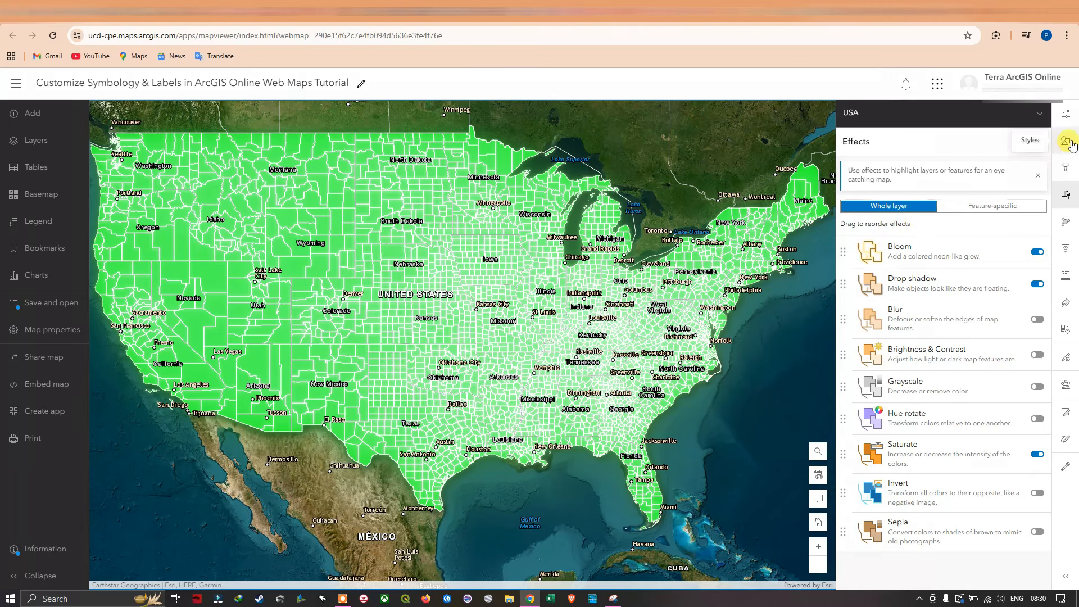
Open the USA layer's blending options and try the Lighten modes Lighter, Lighten, Screen, Color Dodge and Plus.
{"action": "left_click", "coordinate": [1065, 114]}
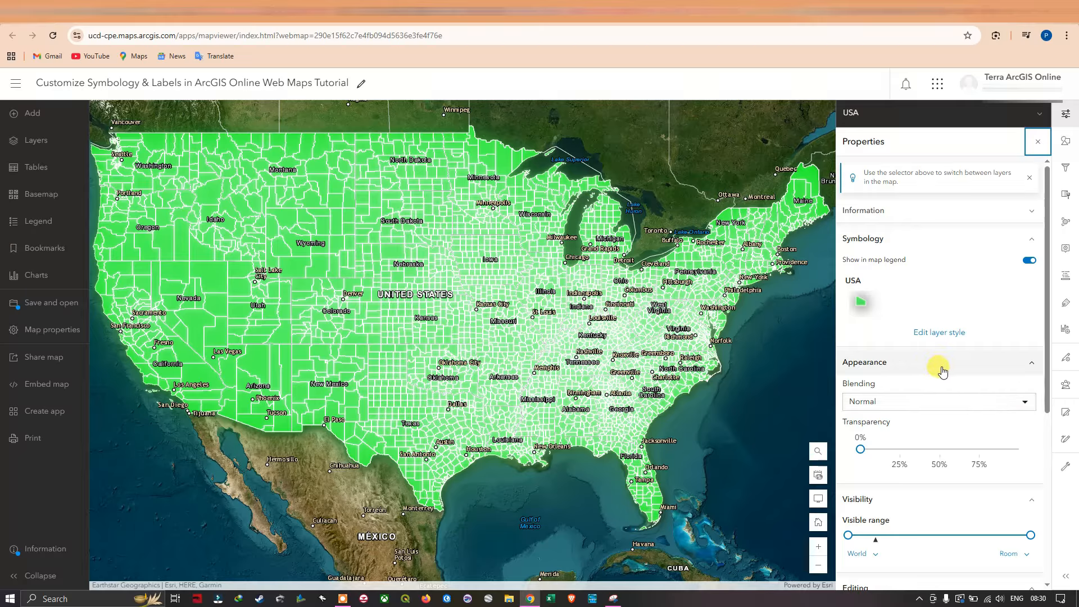
{"action": "left_click", "coordinate": [906, 402]}
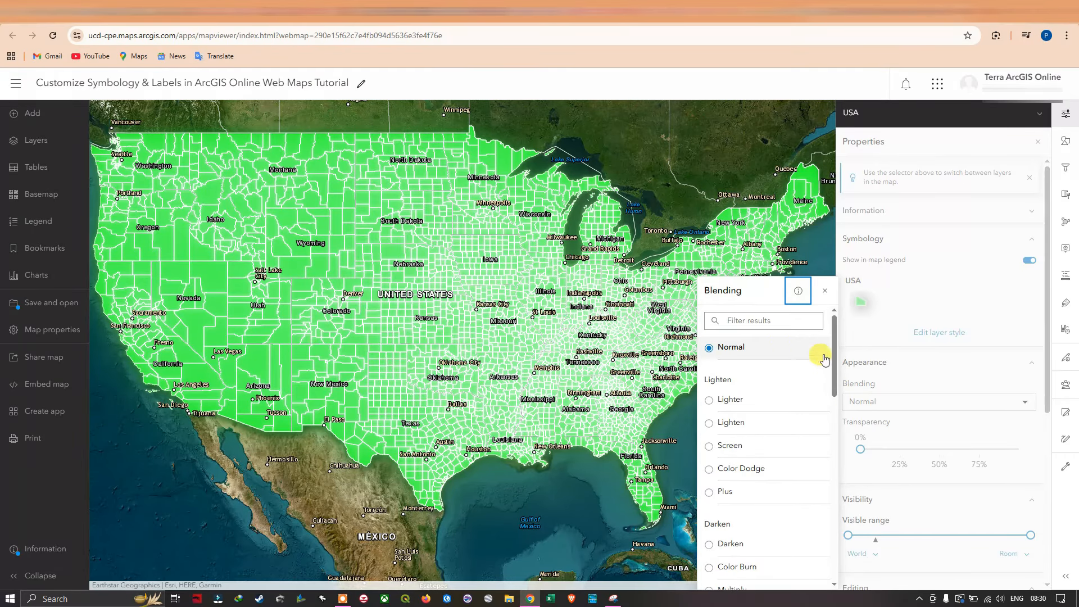
{"action": "left_click", "coordinate": [736, 400]}
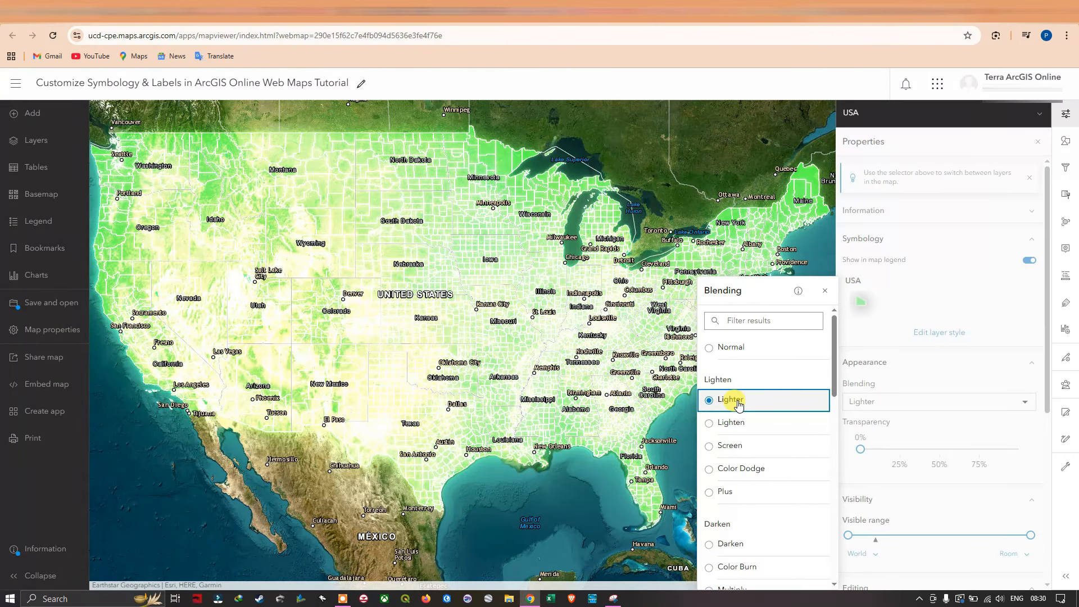
{"action": "left_click", "coordinate": [736, 422]}
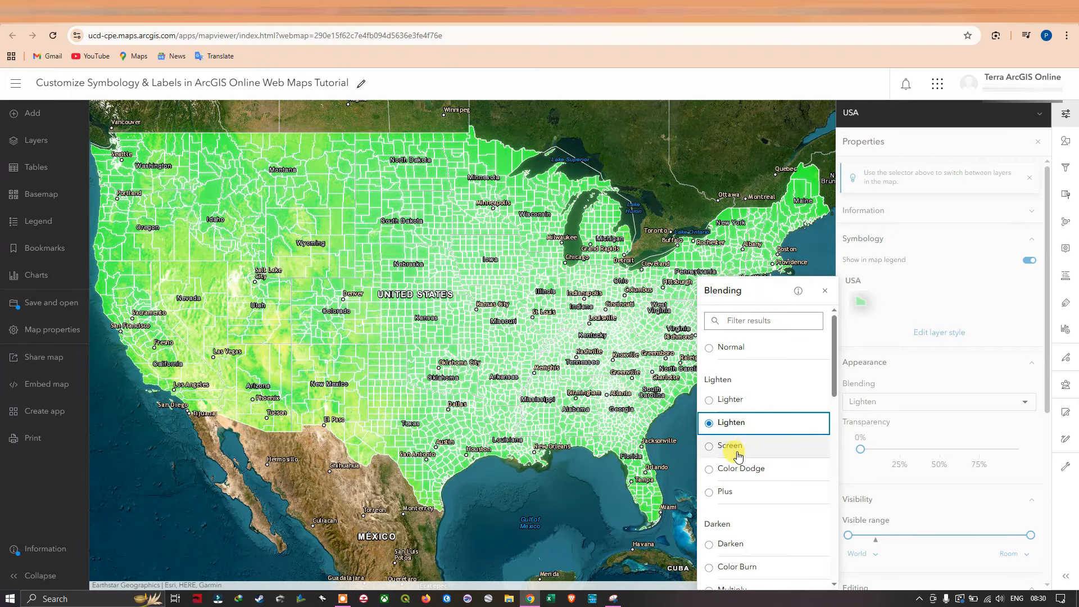
{"action": "left_click", "coordinate": [737, 453]}
{"action": "left_click", "coordinate": [731, 472]}
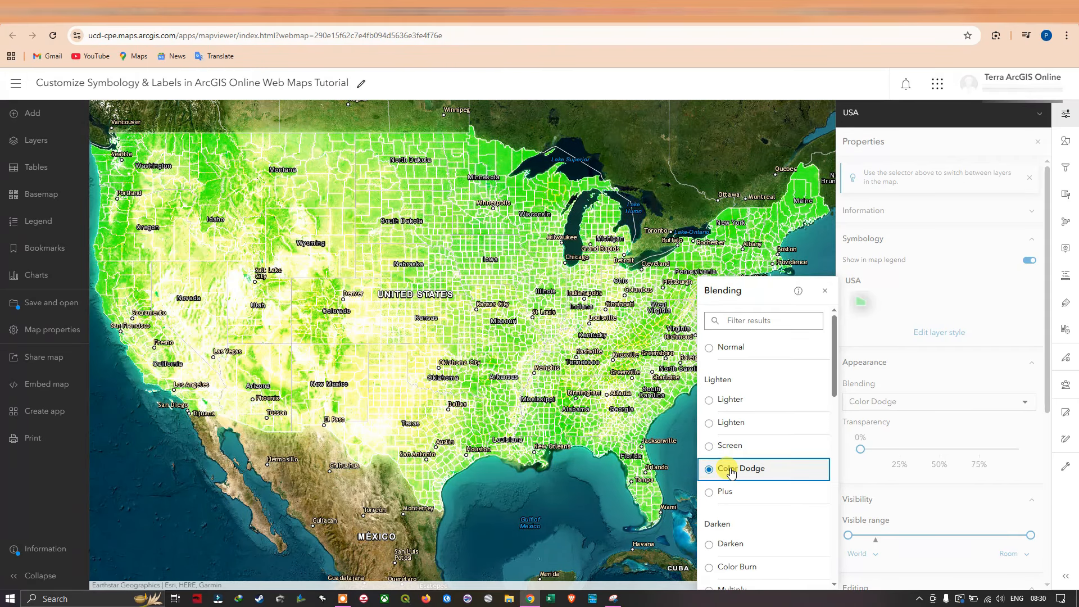
{"action": "left_click", "coordinate": [733, 493]}
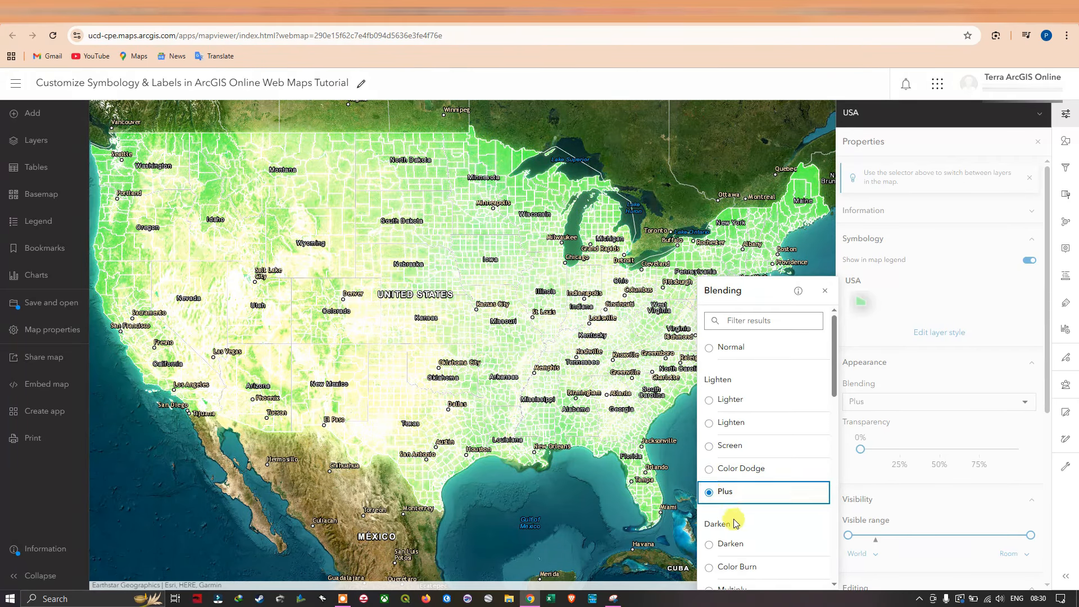
Try the Darken blending modes Darken, Color Burn and Multiply on the USA layer, comparing Color Burn with Multiply.
{"action": "scroll", "coordinate": [741, 536], "scroll_direction": "down", "scroll_amount": 2}
{"action": "left_click", "coordinate": [735, 431]}
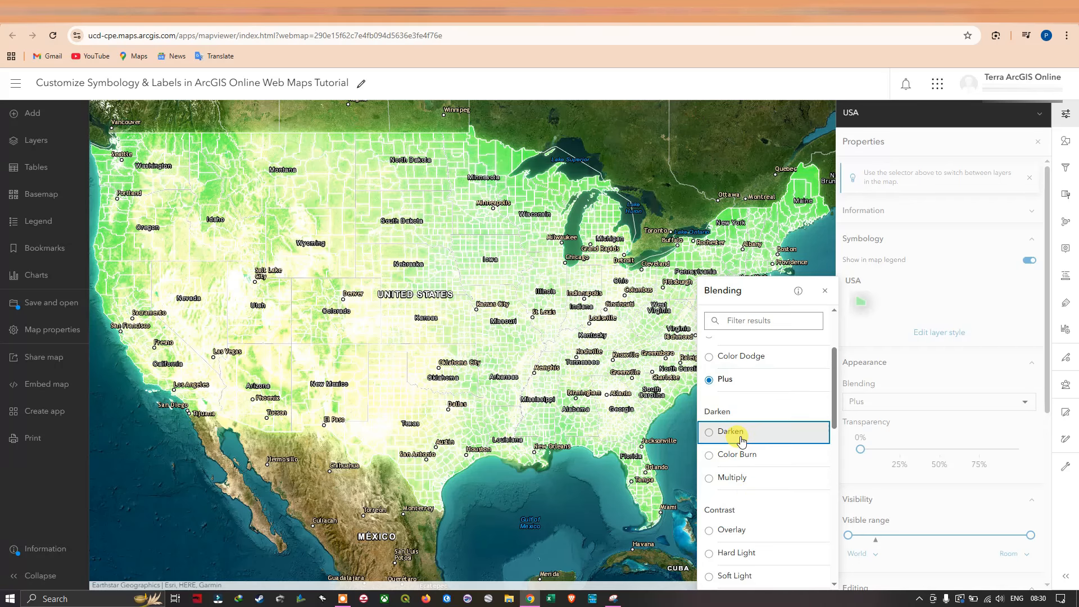
{"action": "left_click", "coordinate": [759, 458]}
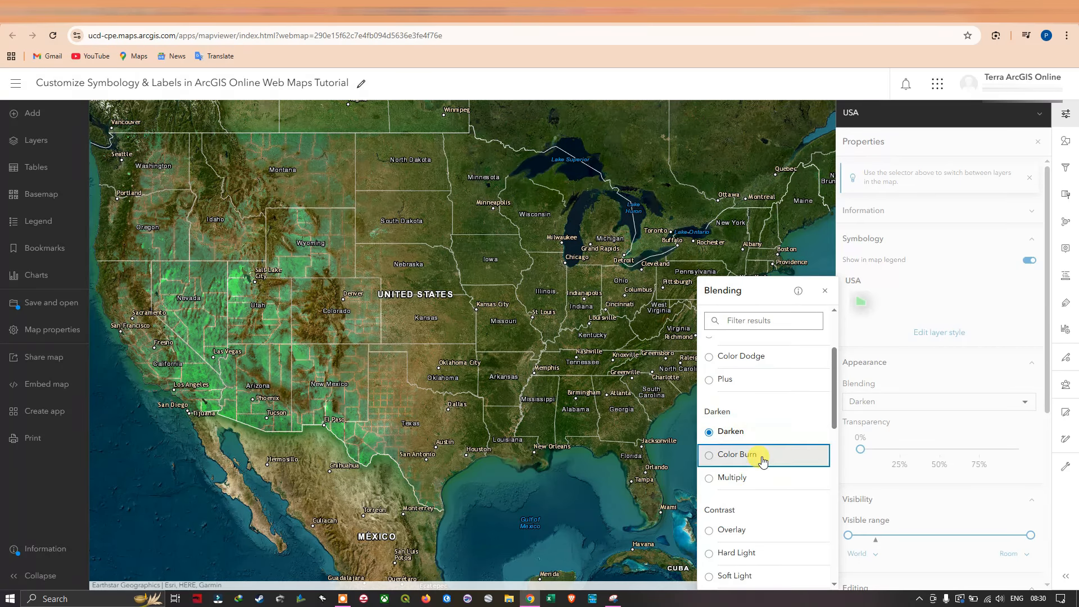
{"action": "left_click", "coordinate": [746, 480]}
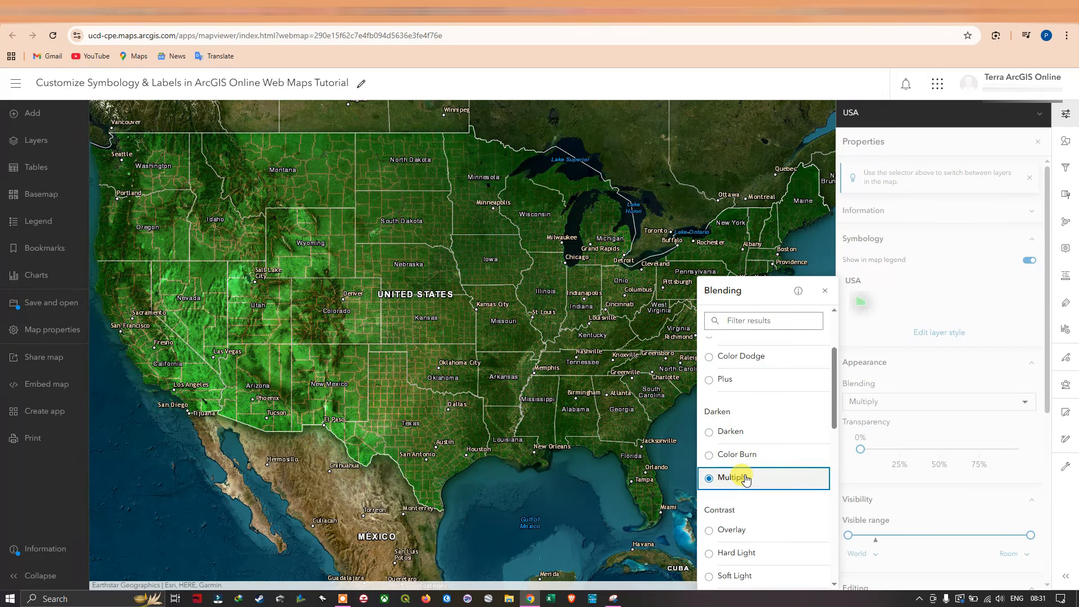
{"action": "left_click", "coordinate": [742, 453]}
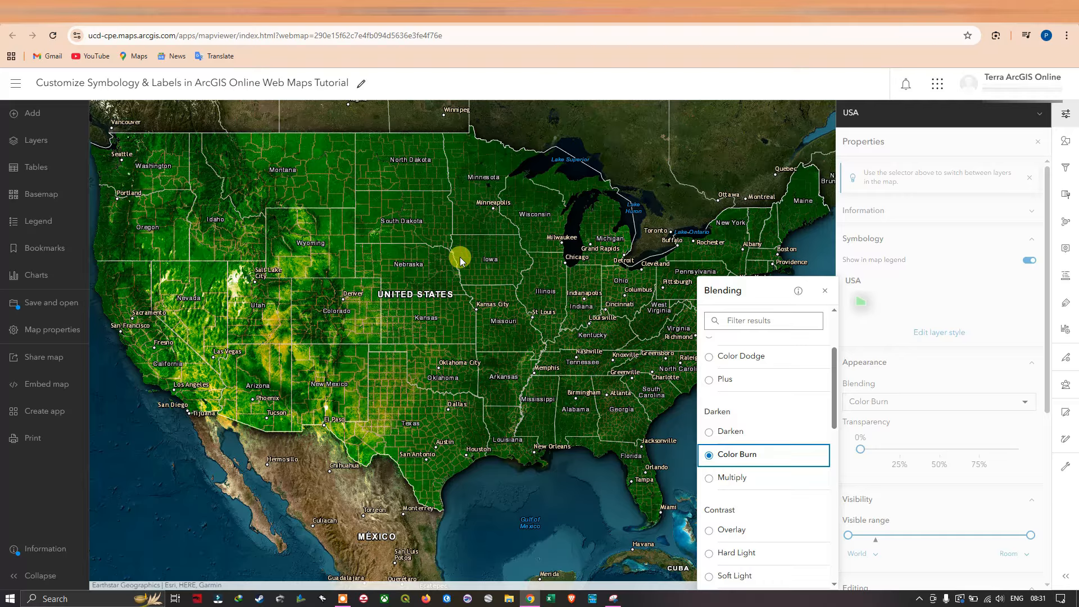
{"action": "left_click", "coordinate": [724, 479]}
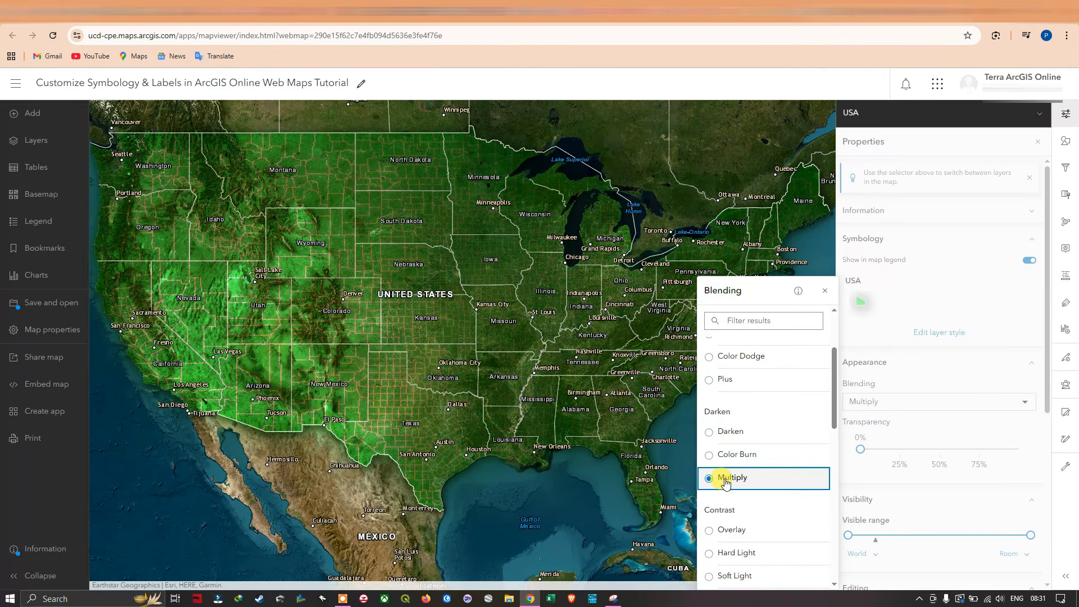
Try the Contrast blending modes Overlay, Hard Light, Soft Light and Vivid Light on the USA layer.
{"action": "left_click", "coordinate": [738, 532]}
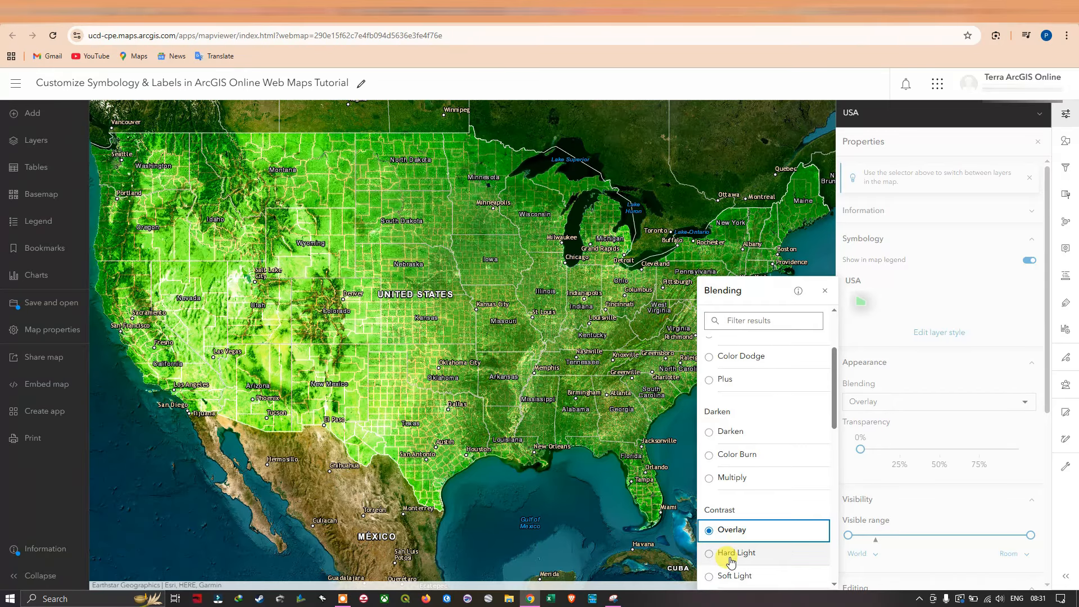
{"action": "left_click", "coordinate": [739, 555]}
{"action": "scroll", "coordinate": [750, 522], "scroll_direction": "down", "scroll_amount": 1}
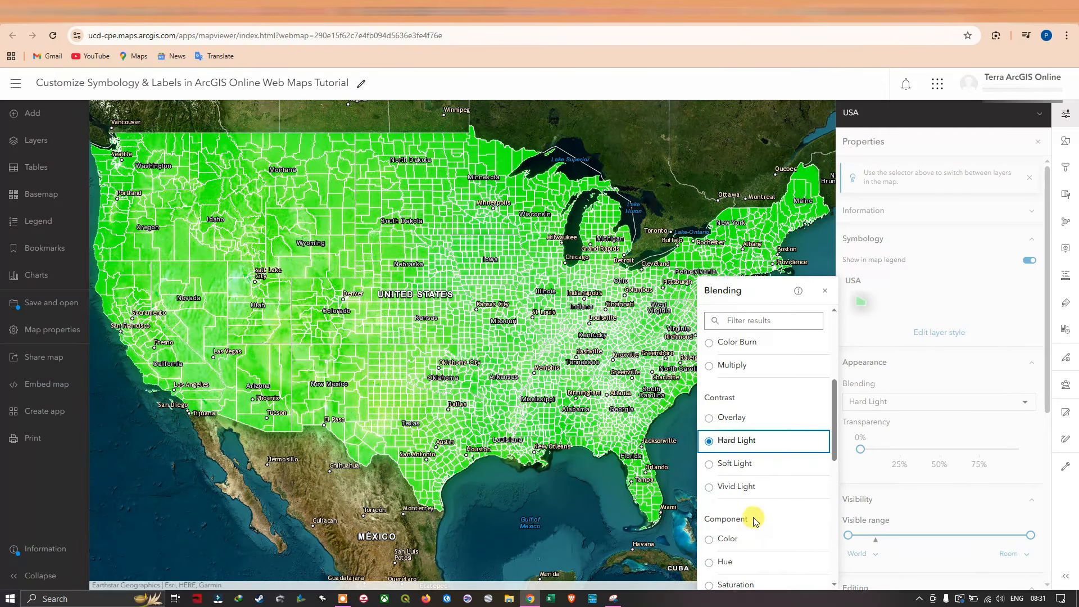
{"action": "left_click", "coordinate": [741, 472]}
{"action": "left_click", "coordinate": [743, 486]}
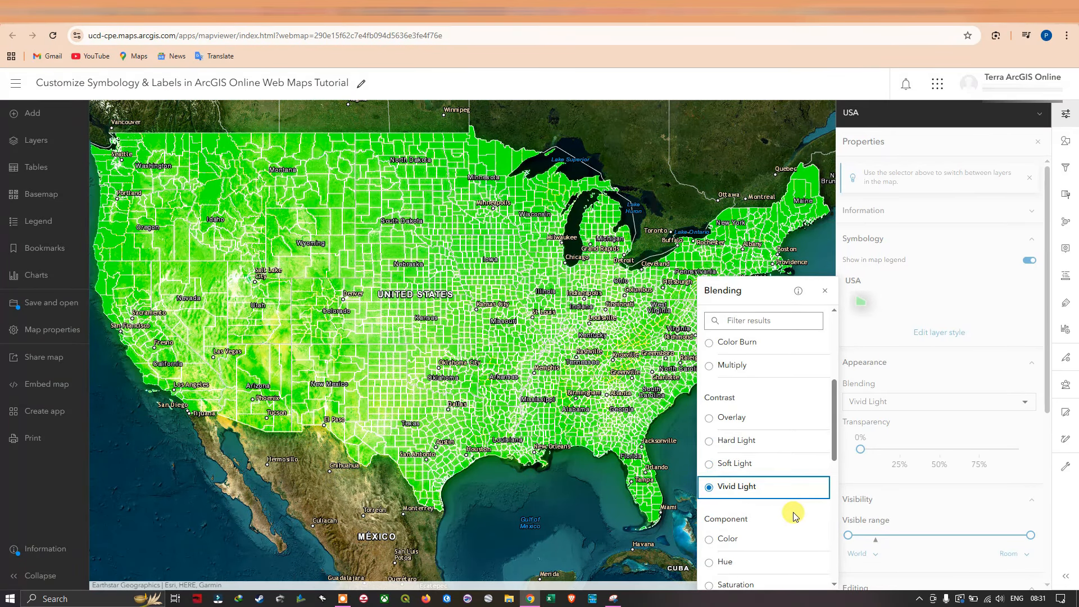
Try the Component blending modes Color, Hue, Saturation and Luminosity on the USA layer.
{"action": "scroll", "coordinate": [781, 517], "scroll_direction": "down", "scroll_amount": 1}
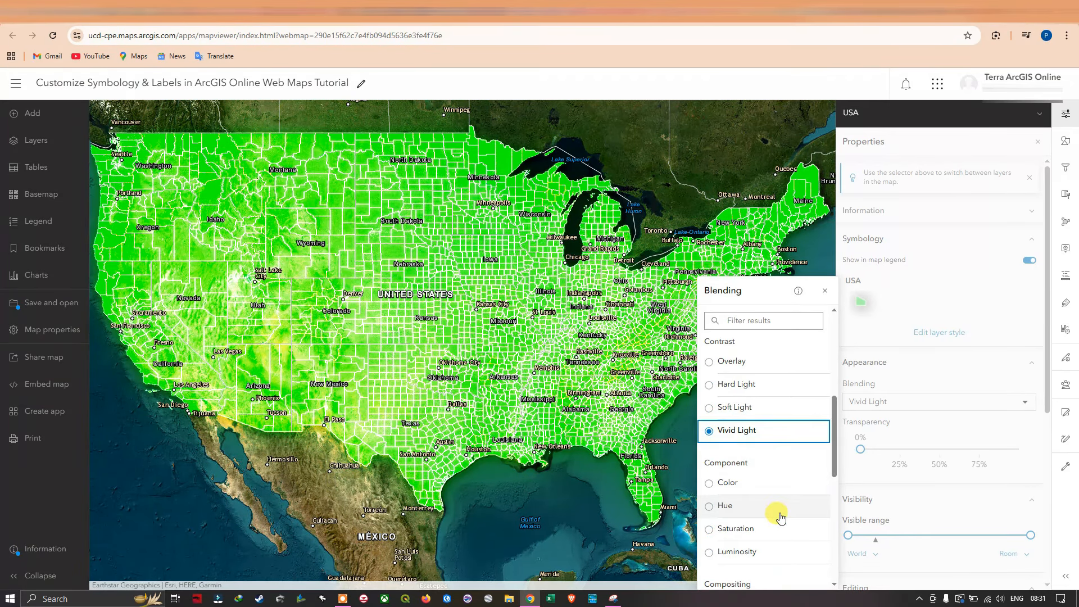
{"action": "left_click", "coordinate": [749, 488]}
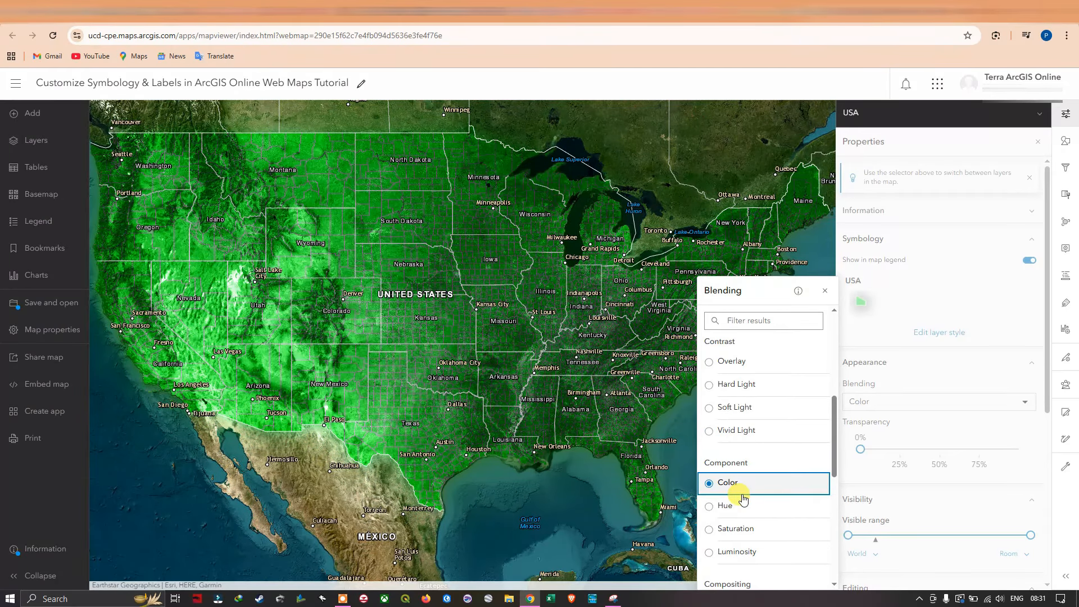
{"action": "left_click", "coordinate": [743, 512]}
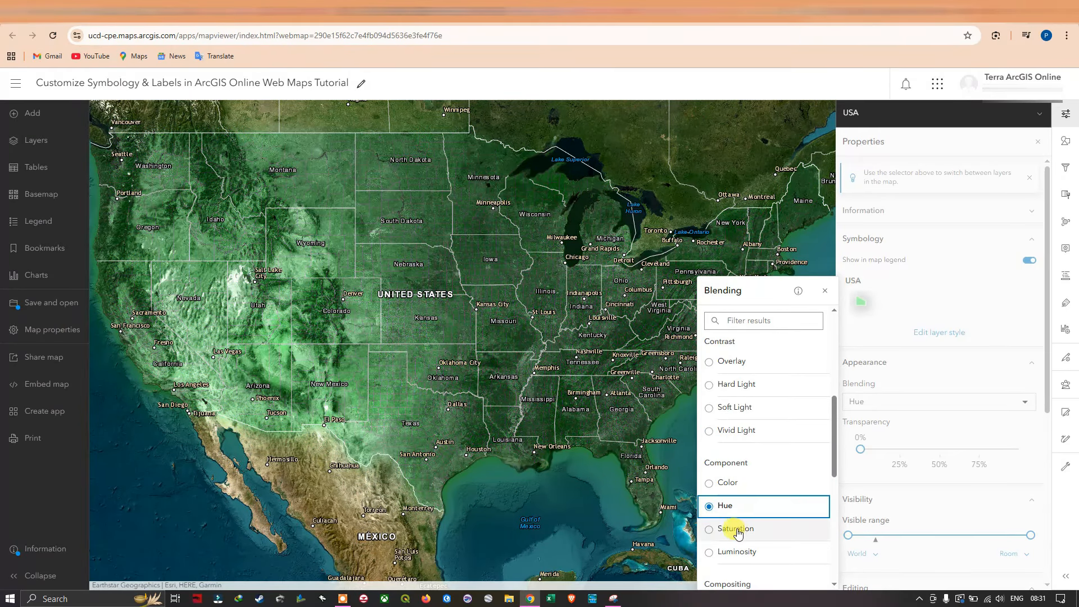
{"action": "left_click", "coordinate": [753, 533]}
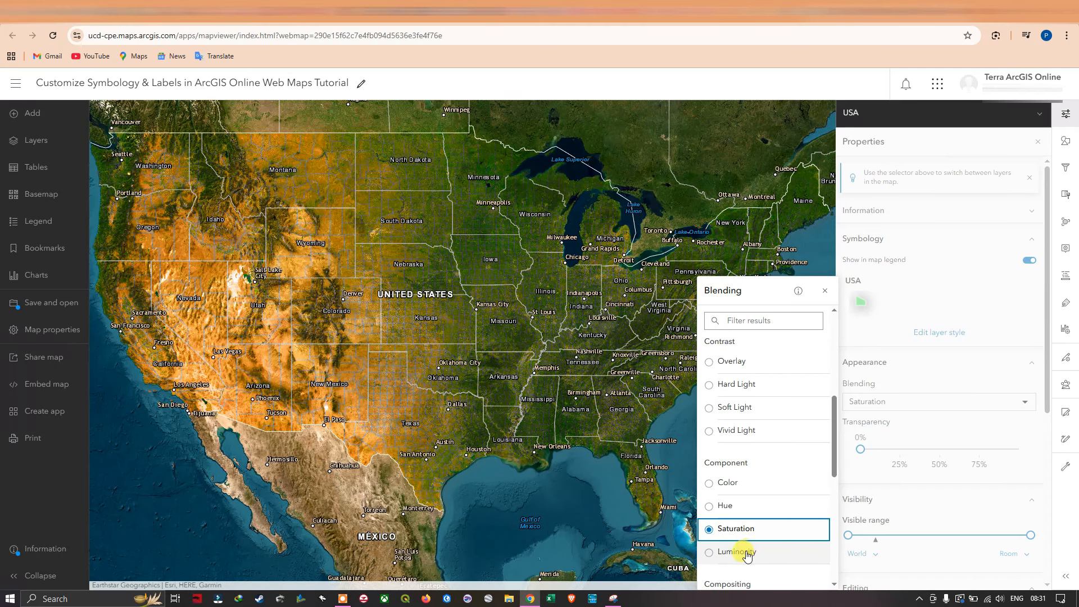
{"action": "left_click", "coordinate": [746, 553]}
Look through the remaining blending modes, set the USA layer's blending back to Normal and close the blending options.
{"action": "scroll", "coordinate": [756, 528], "scroll_direction": "down", "scroll_amount": 5}
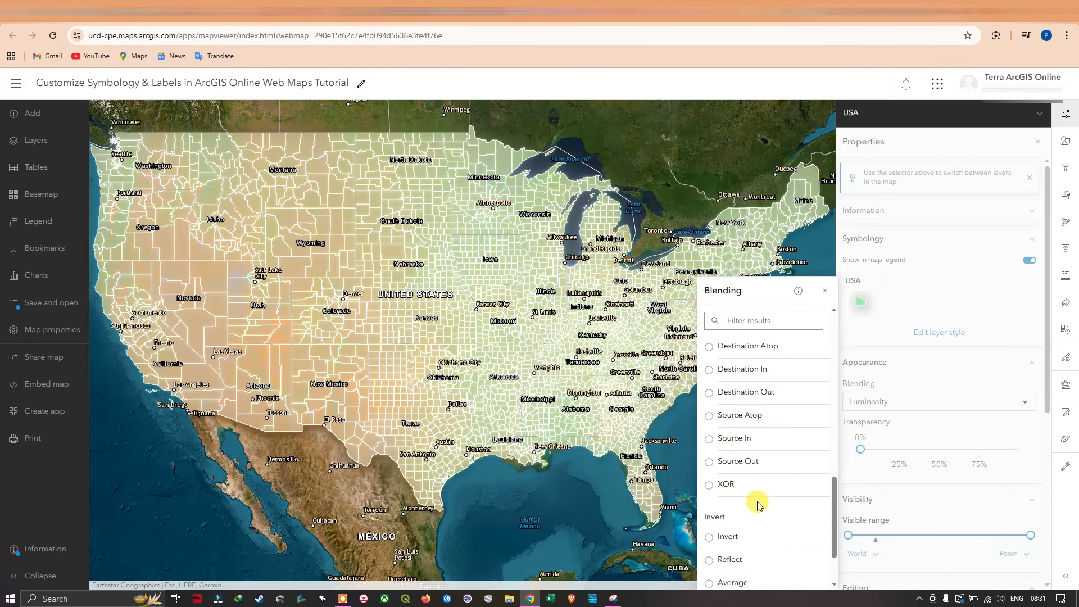
{"action": "scroll", "coordinate": [756, 500], "scroll_direction": "down", "scroll_amount": 2}
{"action": "scroll", "coordinate": [765, 499], "scroll_direction": "up", "scroll_amount": 12}
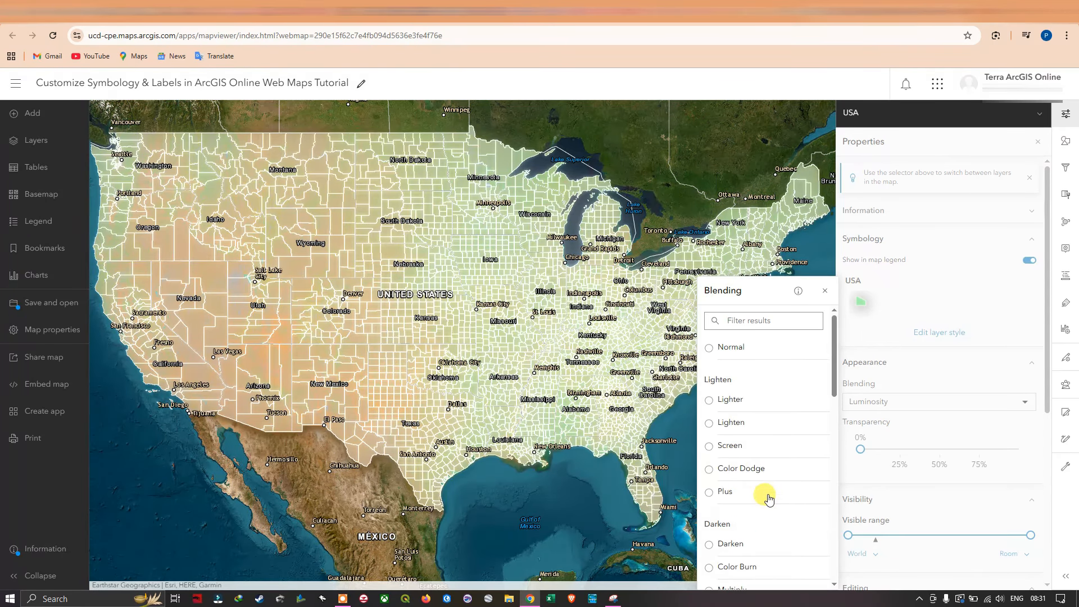
{"action": "left_click", "coordinate": [733, 356]}
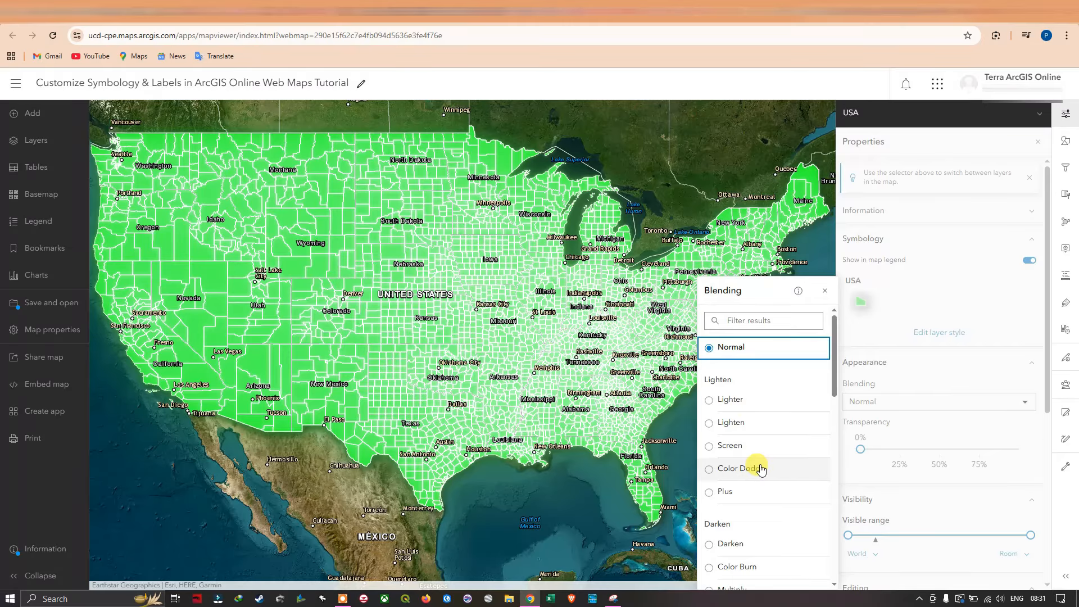
{"action": "left_click", "coordinate": [825, 290]}
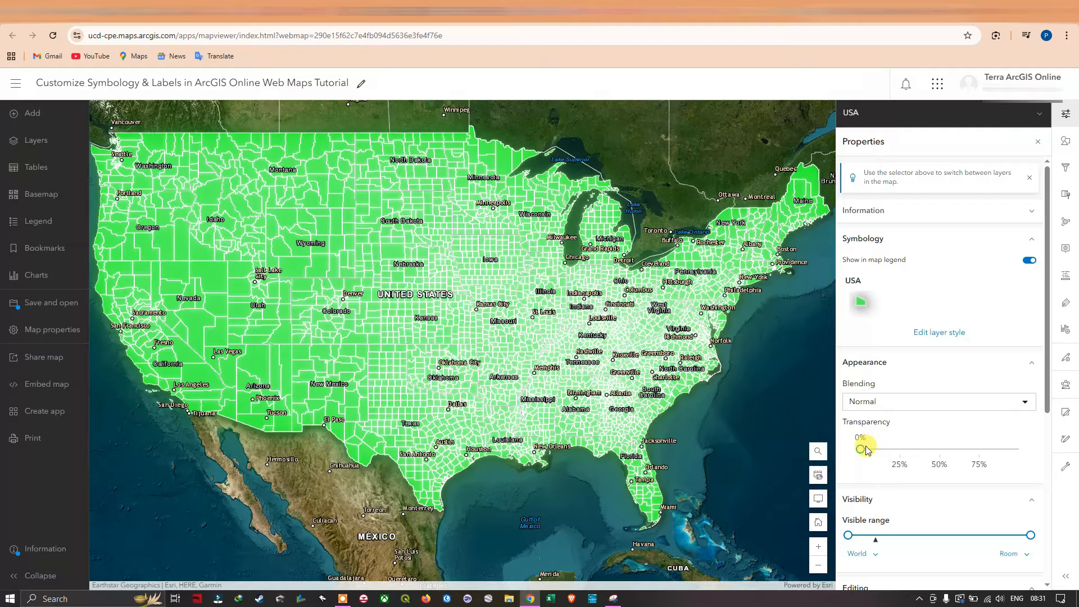
Try transparency levels of 20% and 49% on the whole USA layer, settling on 22%.
{"action": "left_click_drag", "start_coordinate": [860, 450], "coordinate": [892, 451]}
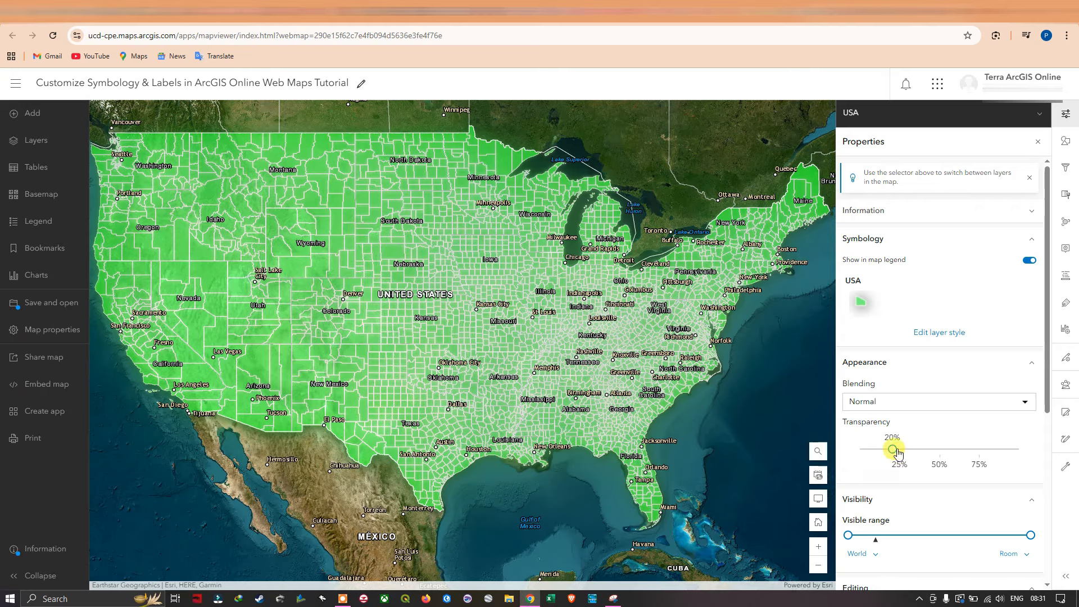
{"action": "left_click_drag", "start_coordinate": [895, 451], "coordinate": [936, 448]}
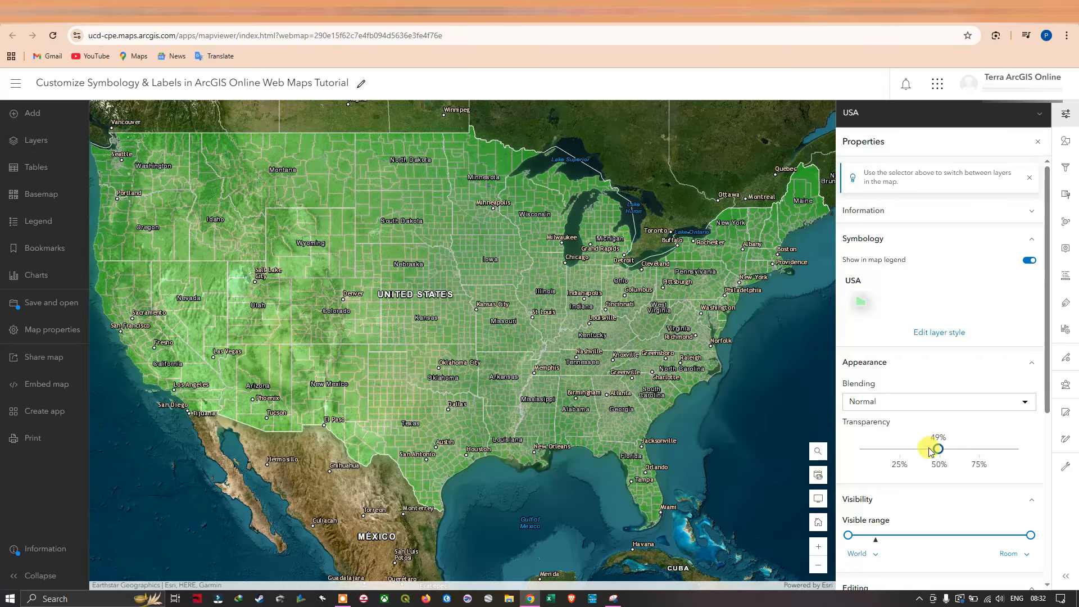
{"action": "left_click_drag", "start_coordinate": [930, 451], "coordinate": [887, 450]}
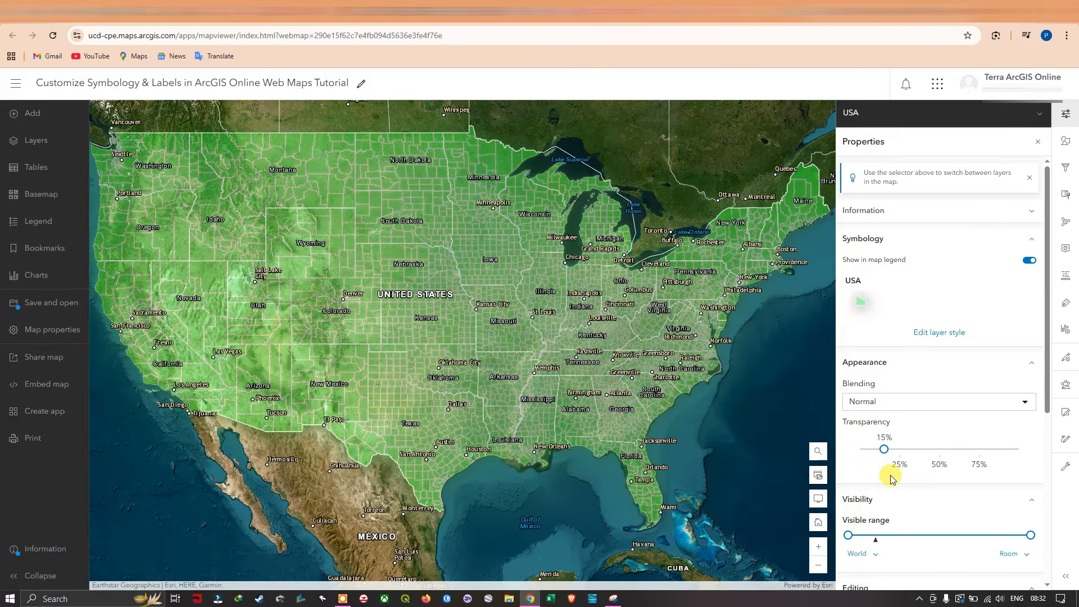
{"action": "left_click_drag", "start_coordinate": [527, 257], "coordinate": [528, 276]}
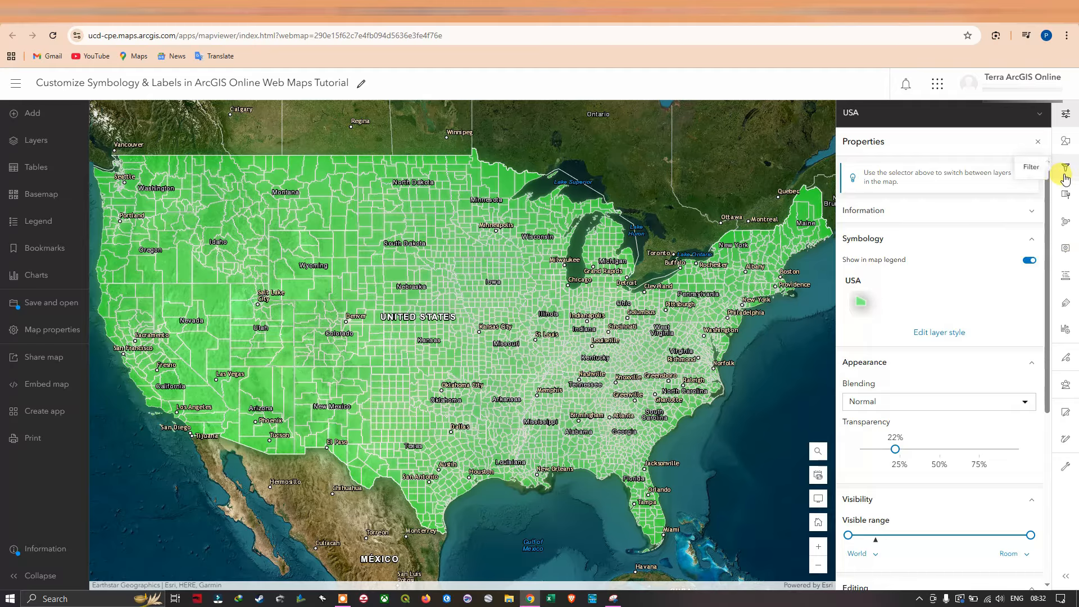
In the USA layer's symbol style, try 100% transparency on the solid stroke and settle on 12%.
{"action": "left_click", "coordinate": [1068, 139]}
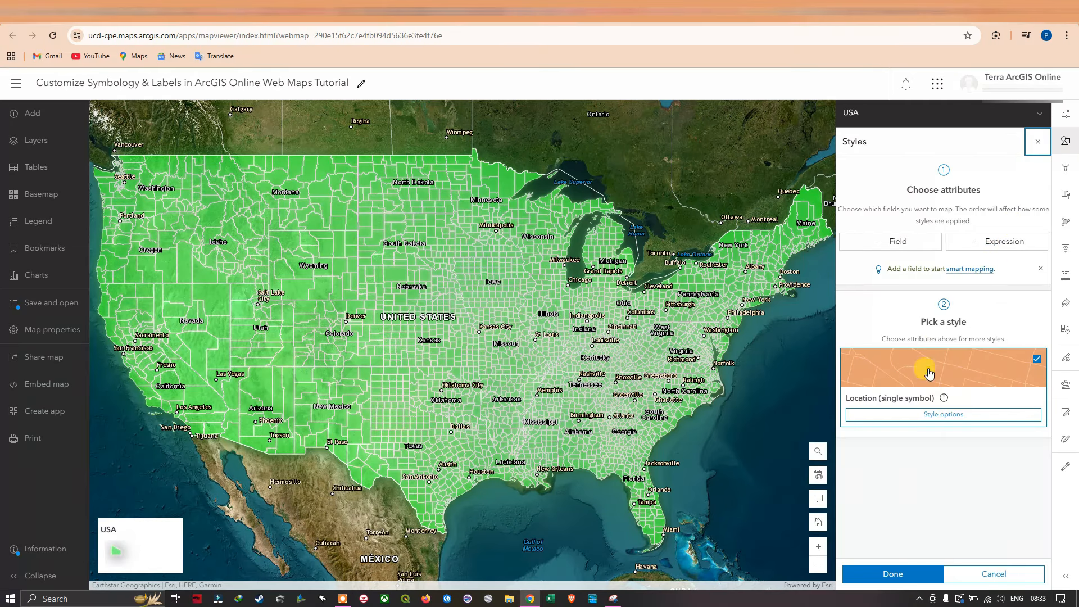
{"action": "left_click", "coordinate": [943, 415]}
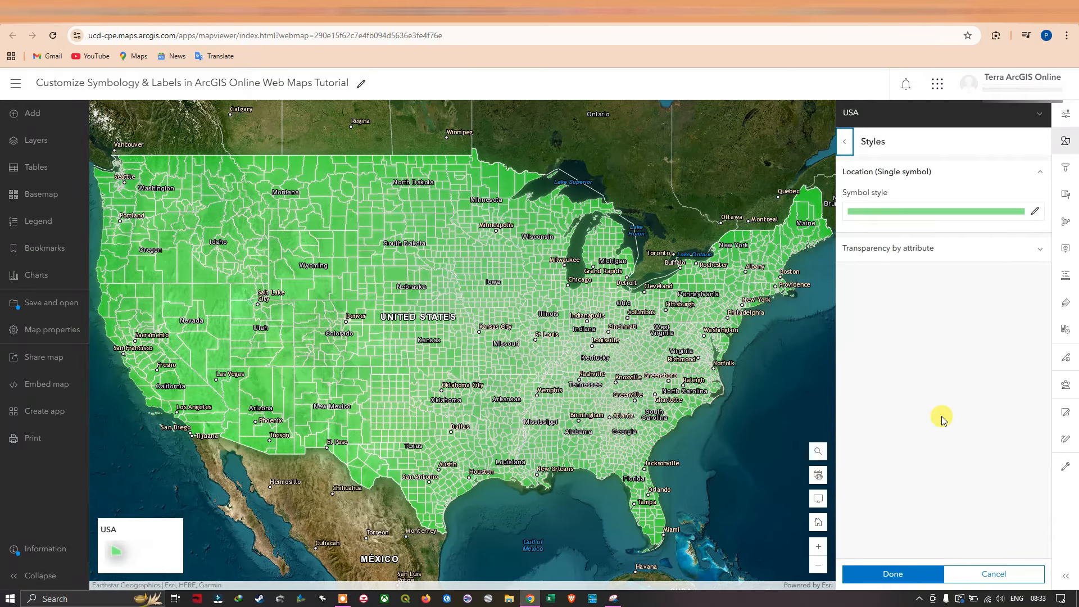
{"action": "left_click", "coordinate": [1033, 214]}
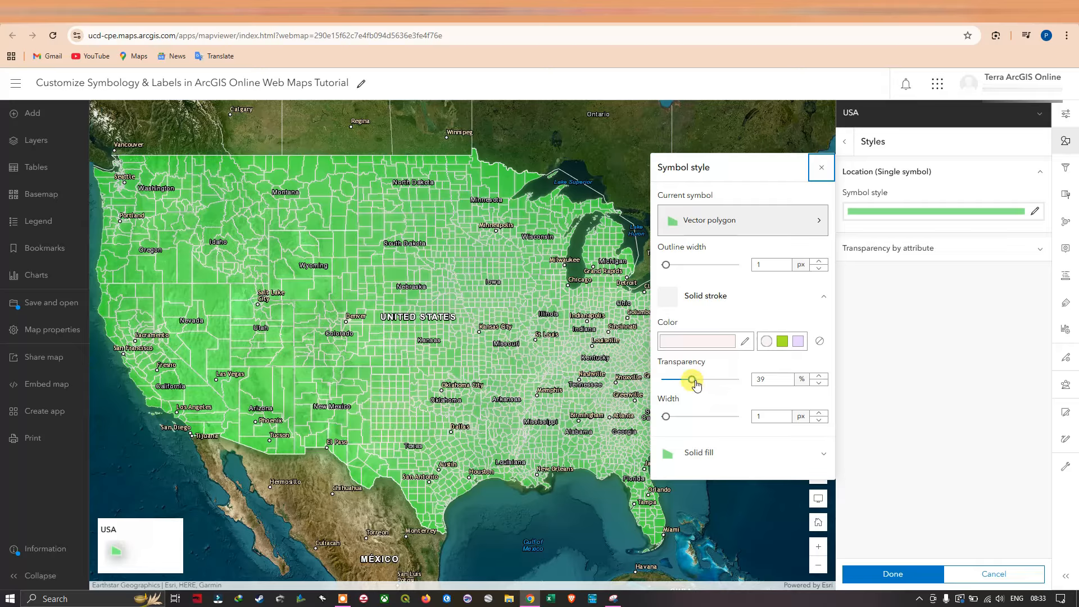
{"action": "left_click_drag", "start_coordinate": [694, 385], "coordinate": [753, 397]}
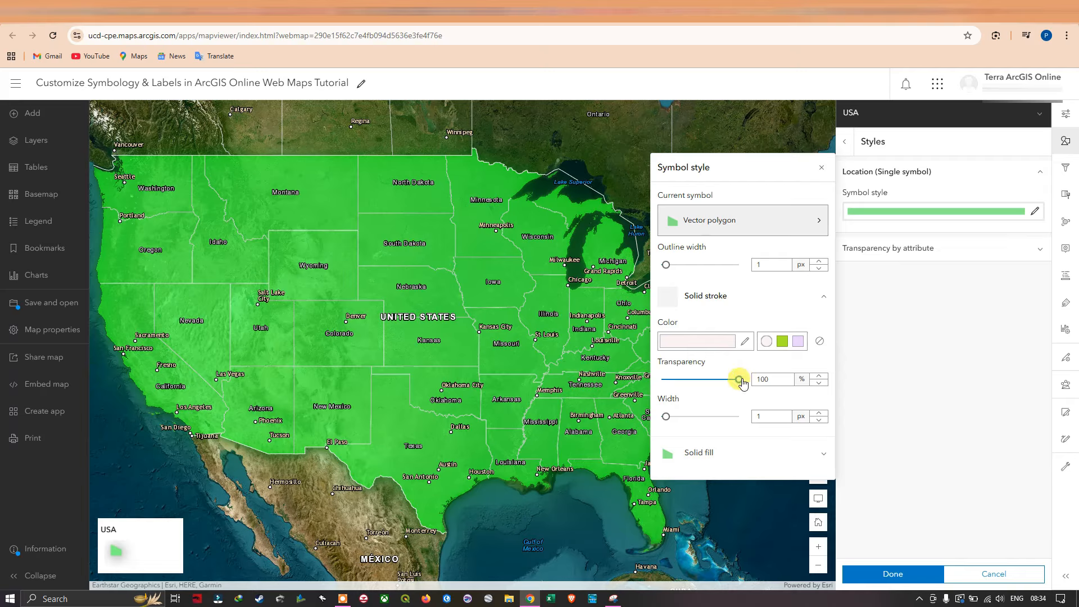
{"action": "left_click_drag", "start_coordinate": [741, 385], "coordinate": [671, 379]}
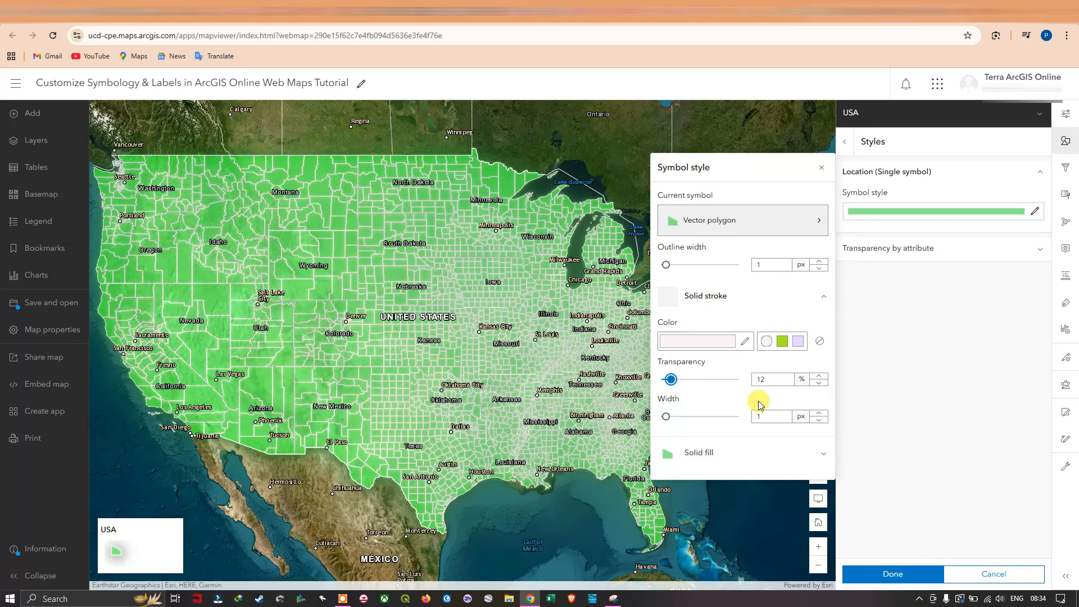
Try 6% transparency on the USA layer's solid fill, set it to 74% and finish the symbol style.
{"action": "left_click", "coordinate": [824, 453]}
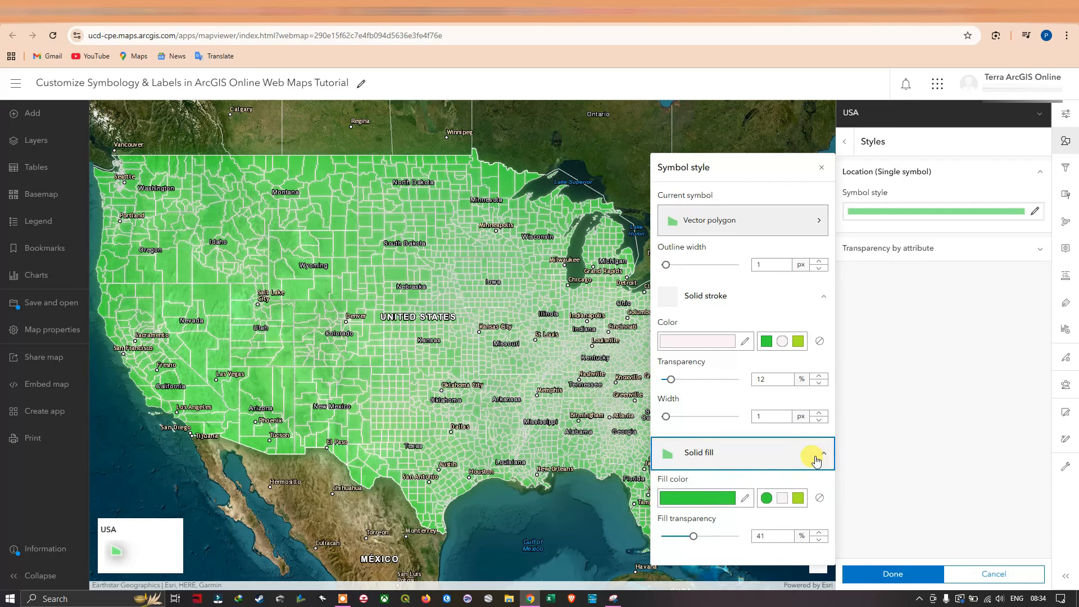
{"action": "left_click_drag", "start_coordinate": [693, 535], "coordinate": [667, 538]}
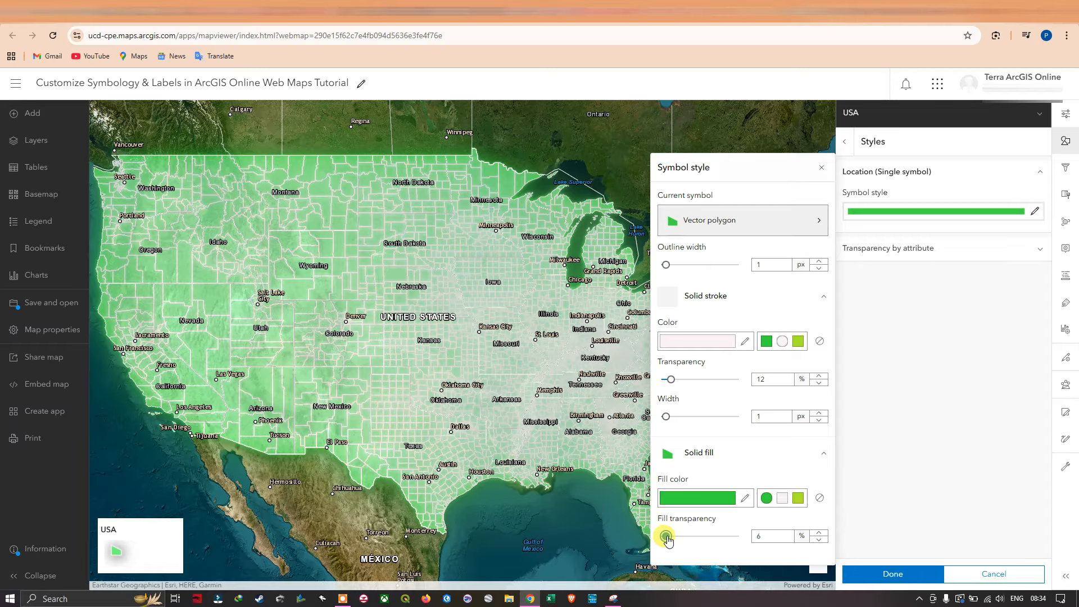
{"action": "left_click_drag", "start_coordinate": [667, 540], "coordinate": [720, 543]}
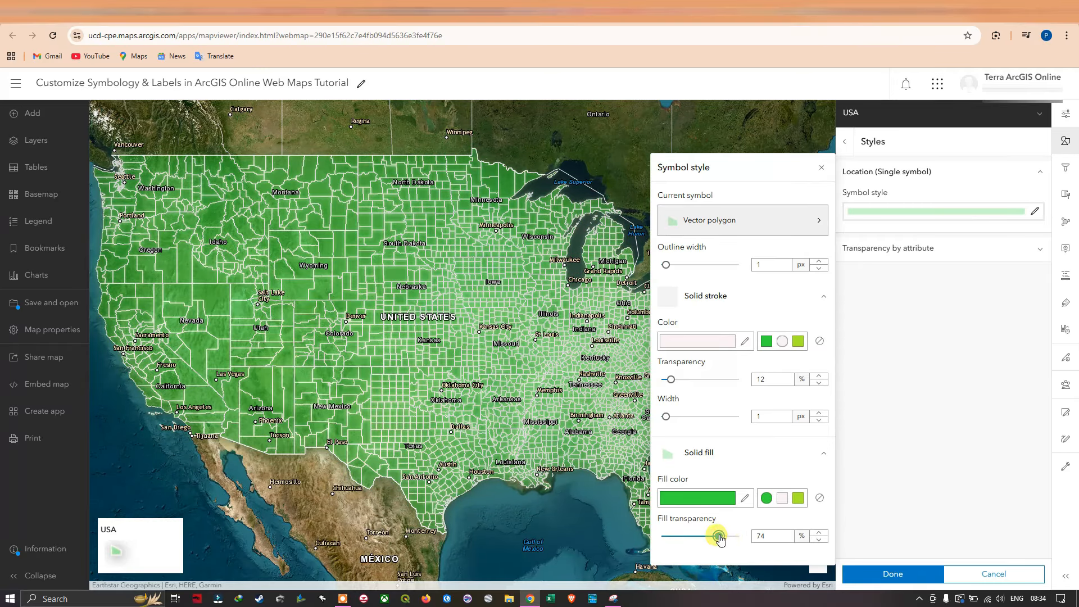
{"action": "left_click", "coordinate": [910, 572]}
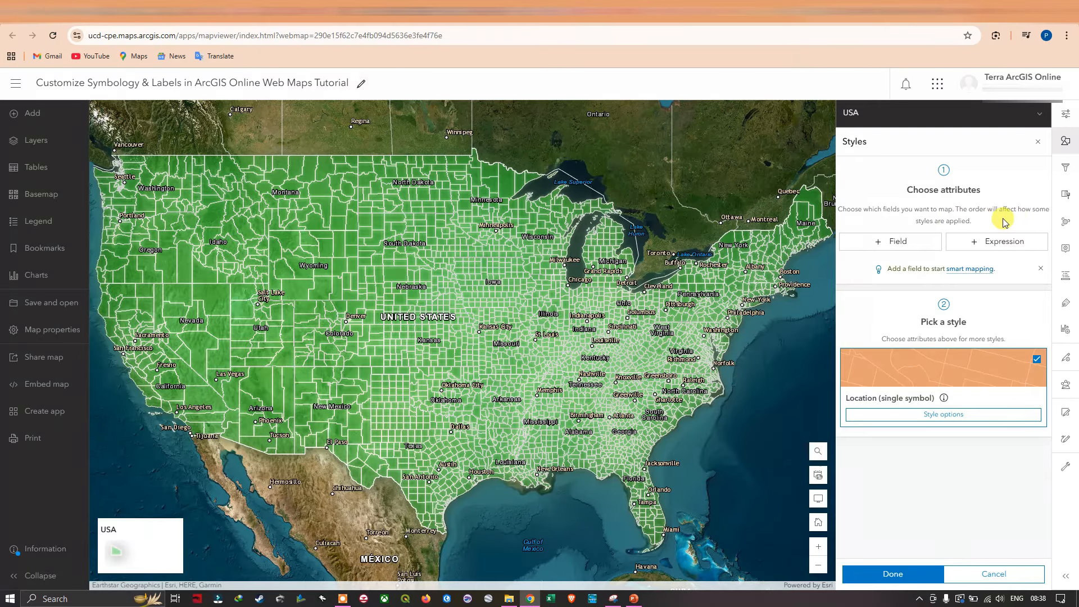
Add the AWATER field as the USA layer's style attribute, deselecting ALAND first, to map it with Counts and Amounts (color).
{"action": "left_click", "coordinate": [894, 240]}
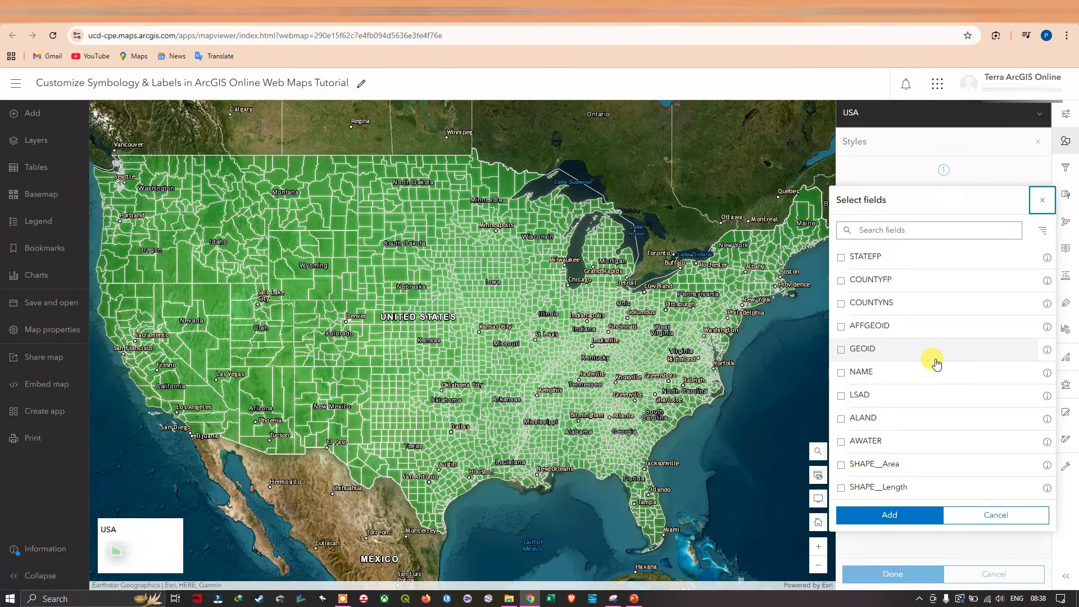
{"action": "left_click", "coordinate": [844, 419]}
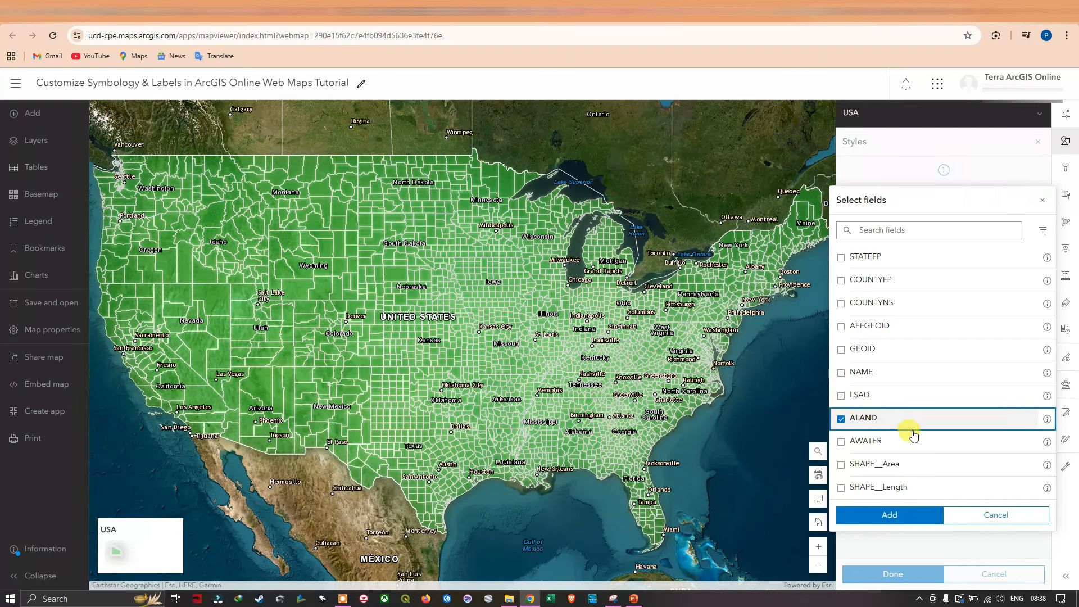
{"action": "left_click", "coordinate": [842, 420]}
{"action": "left_click", "coordinate": [848, 444]}
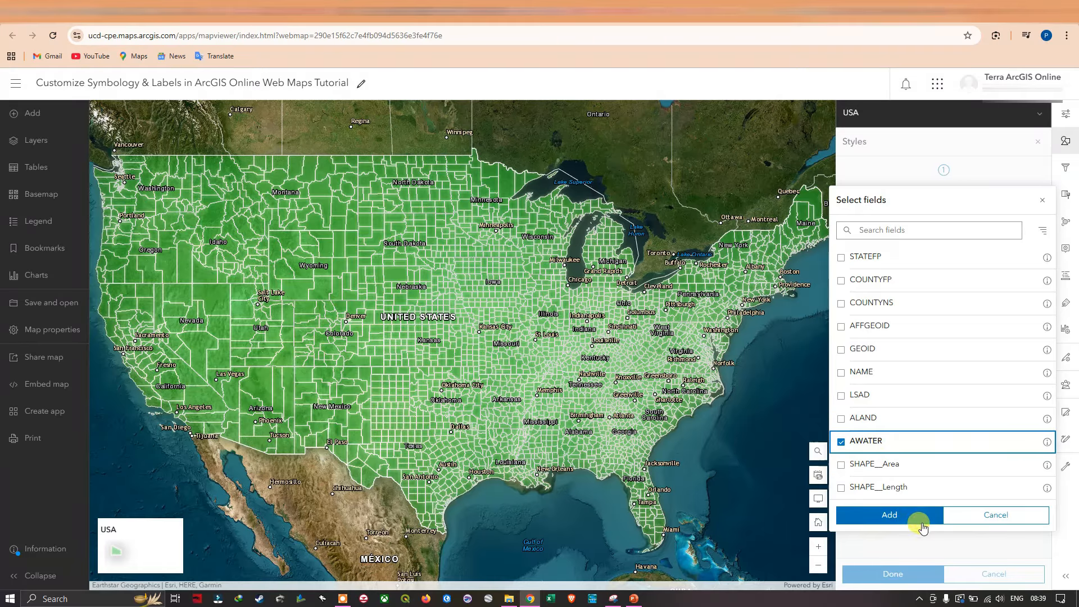
{"action": "left_click", "coordinate": [893, 513]}
{"action": "left_click", "coordinate": [955, 463]}
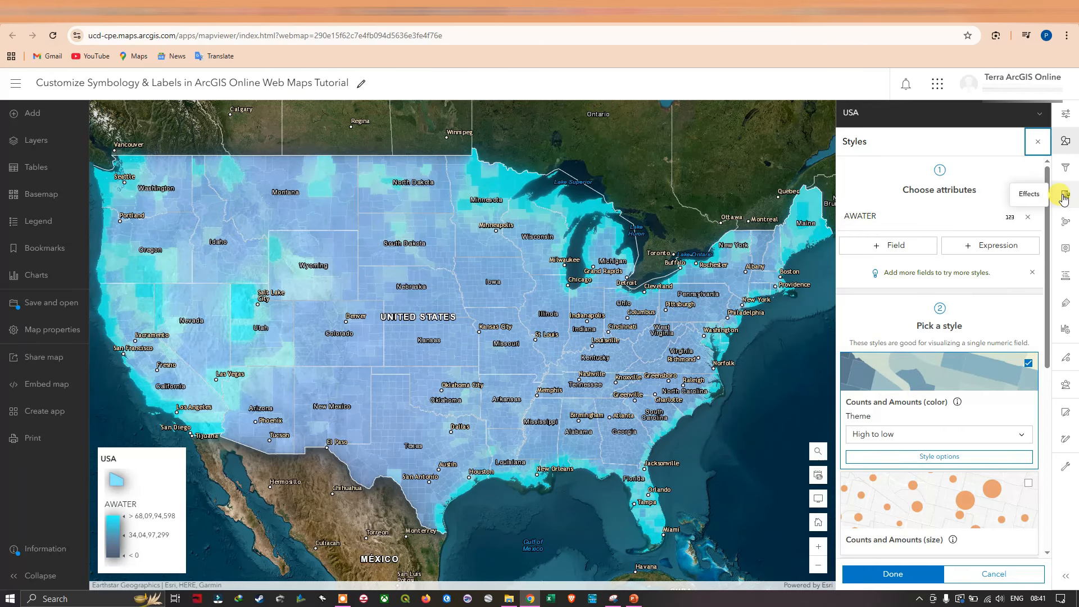
Turn off the Bloom effect for the whole USA layer.
{"action": "left_click", "coordinate": [1063, 197]}
{"action": "left_click", "coordinate": [1038, 285]}
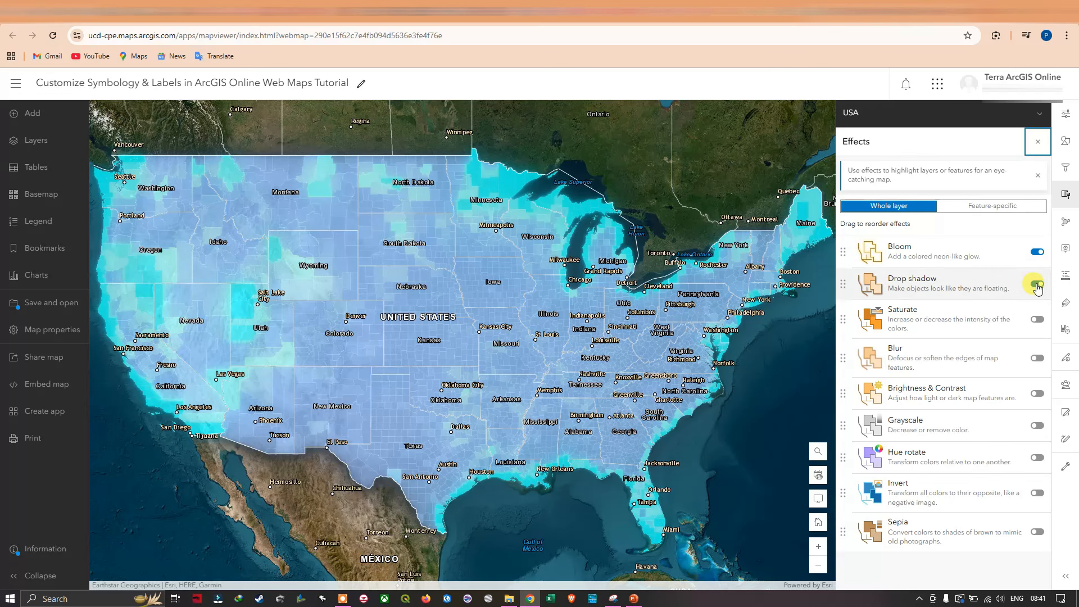
{"action": "left_click", "coordinate": [1037, 251]}
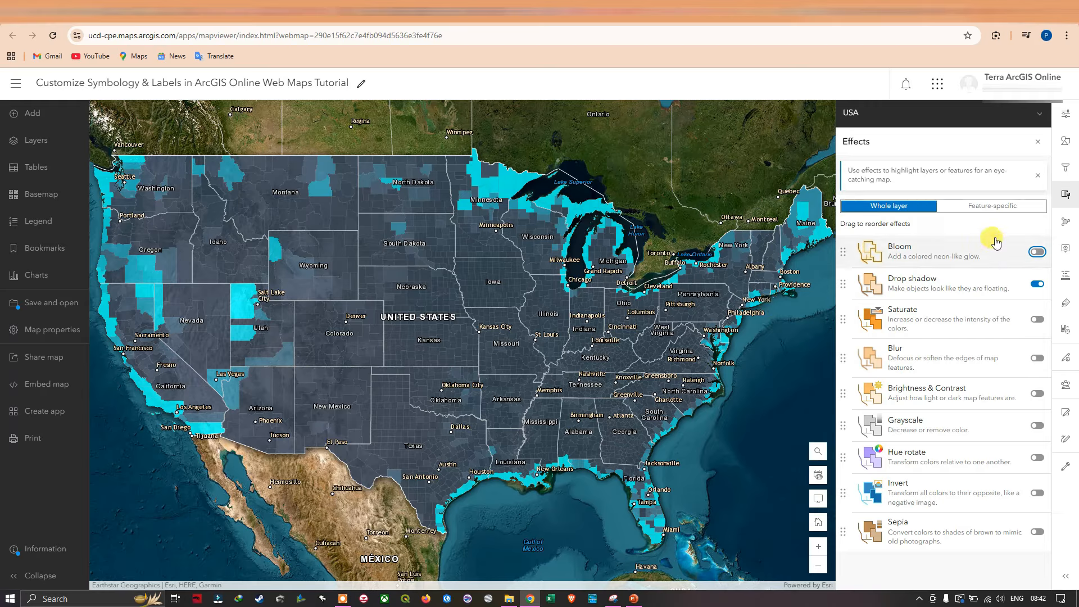
In the AWATER style options, try the Above and below and Extremes themes, and set the theme back to High to low.
{"action": "left_click", "coordinate": [1065, 145]}
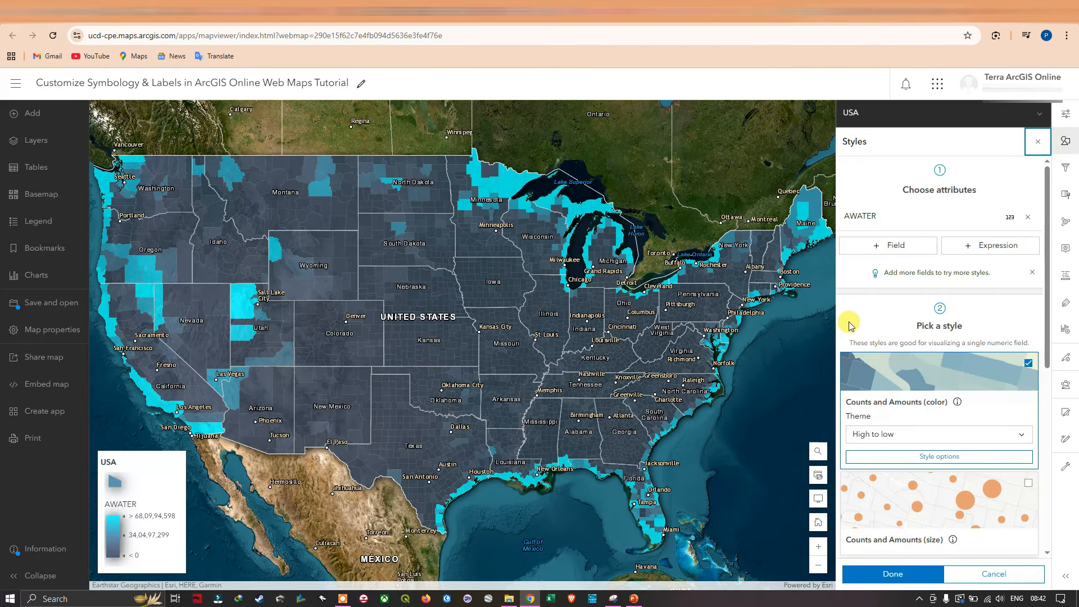
{"action": "left_click", "coordinate": [947, 460]}
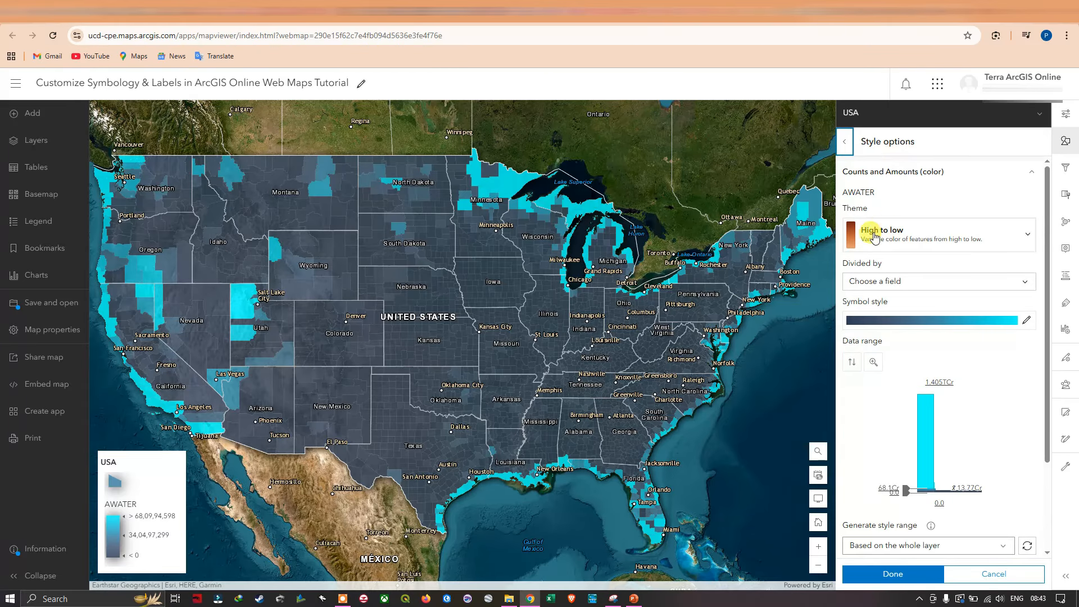
{"action": "left_click", "coordinate": [1020, 240]}
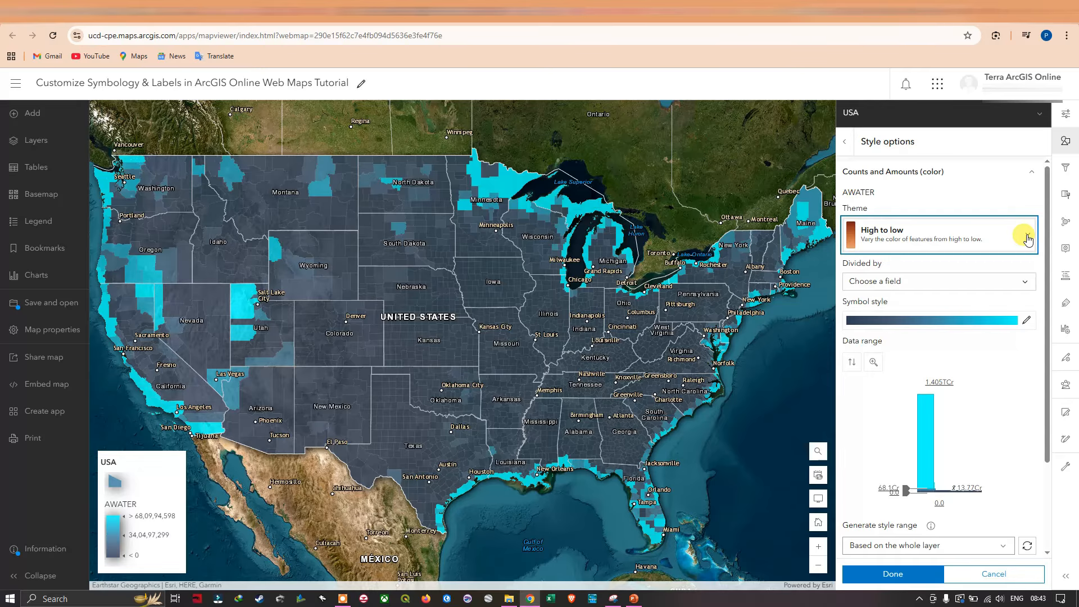
{"action": "left_click", "coordinate": [1026, 239]}
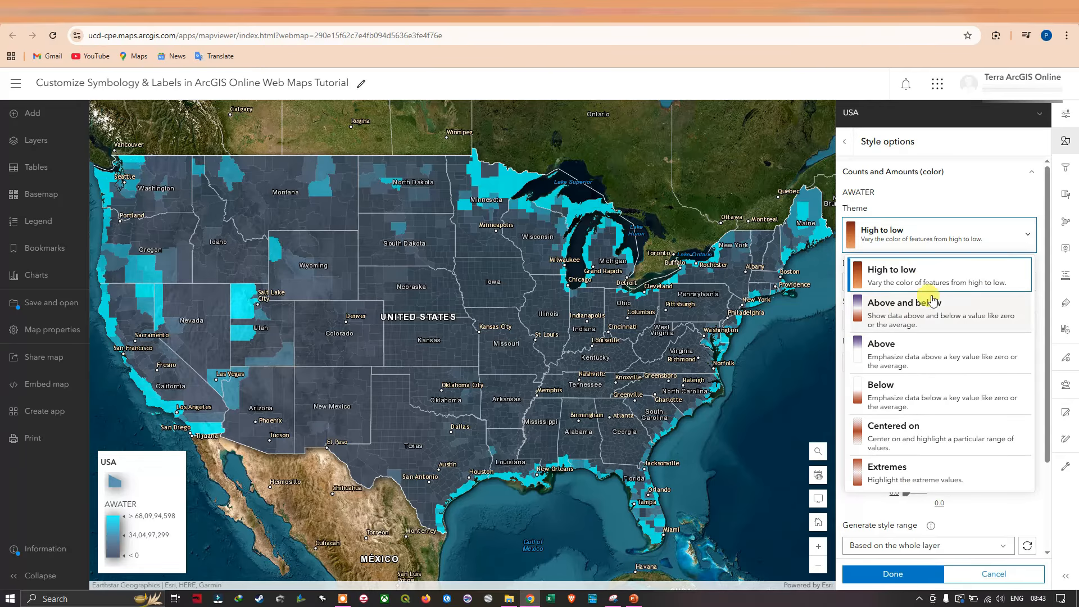
{"action": "left_click", "coordinate": [903, 314]}
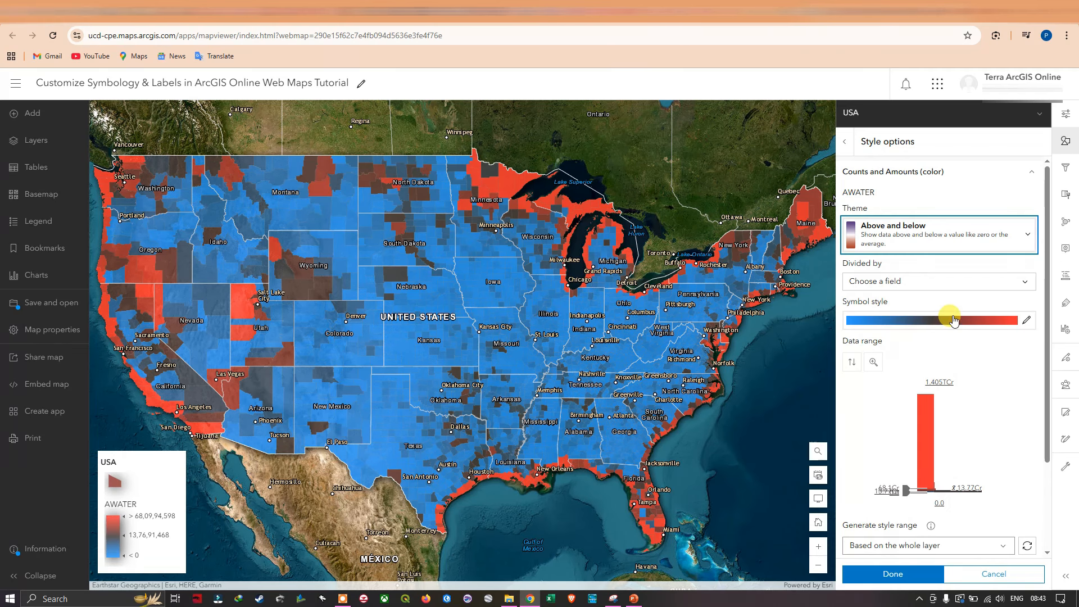
{"action": "left_click", "coordinate": [1029, 235]}
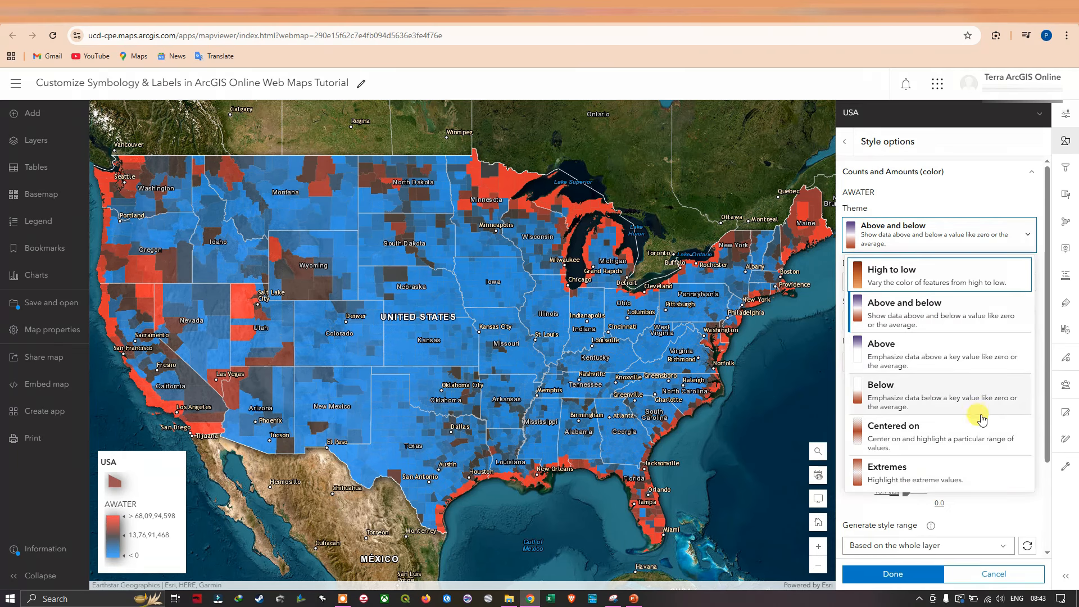
{"action": "left_click", "coordinate": [928, 479]}
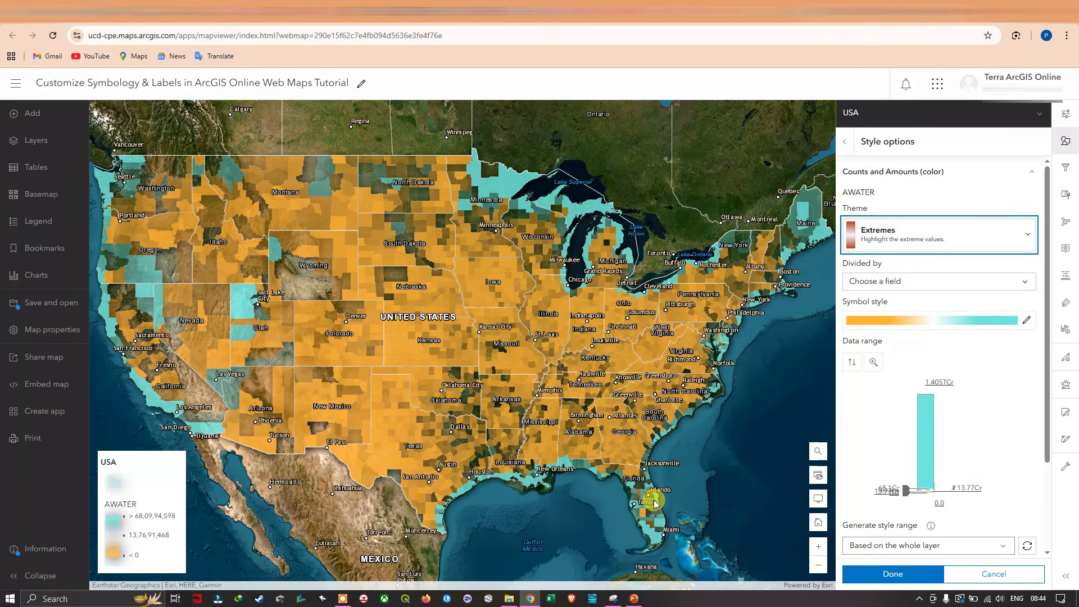
{"action": "left_click", "coordinate": [981, 239]}
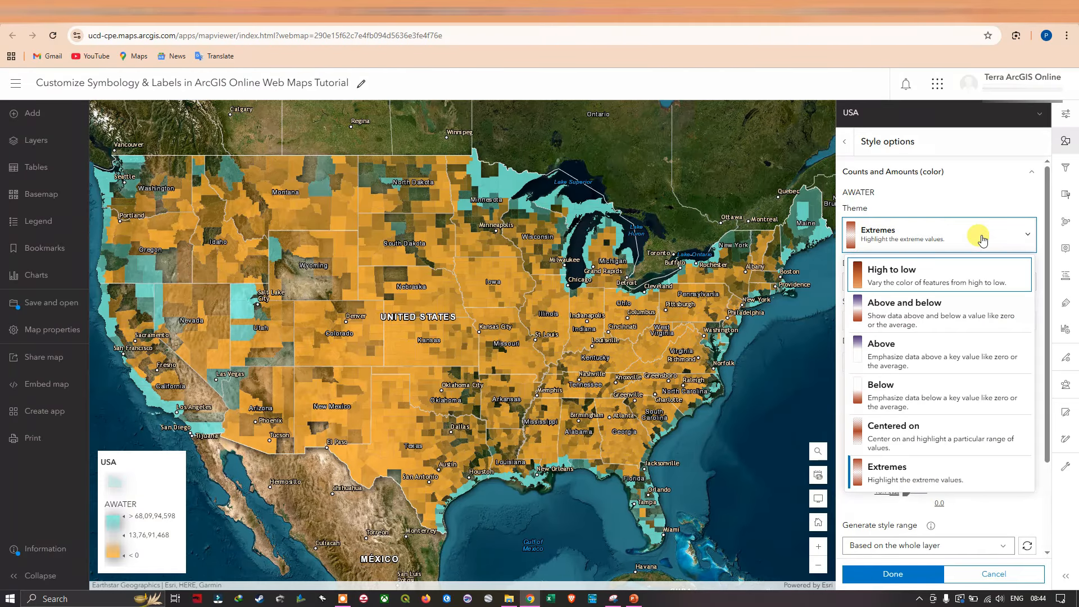
{"action": "left_click", "coordinate": [899, 277]}
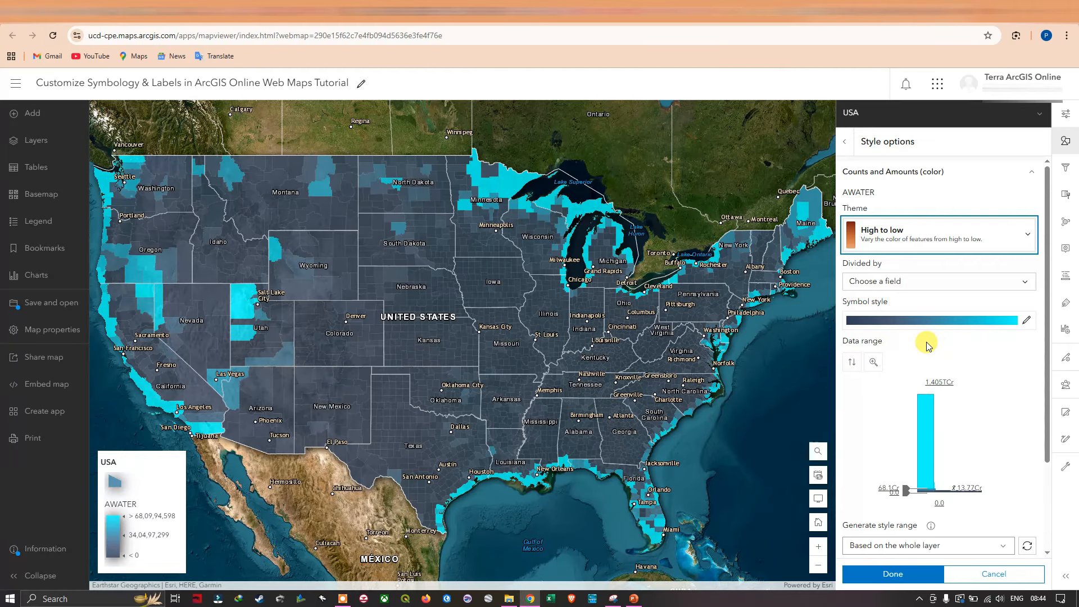
Change the AWATER color ramp from Blue 21 to the purple, pink and cream ramp.
{"action": "left_click", "coordinate": [1025, 321]}
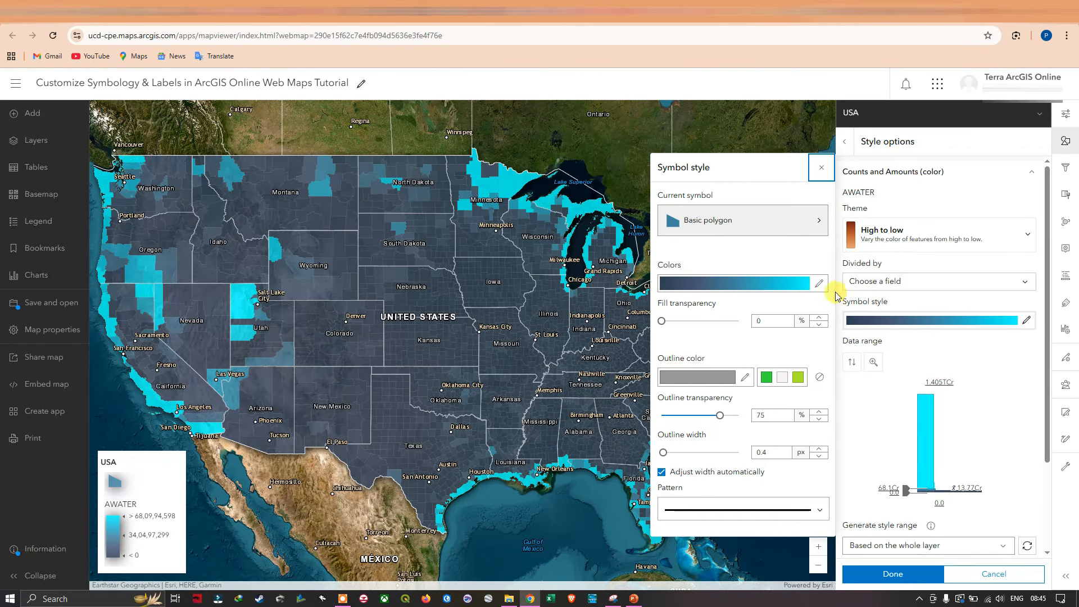
{"action": "left_click", "coordinate": [819, 284]}
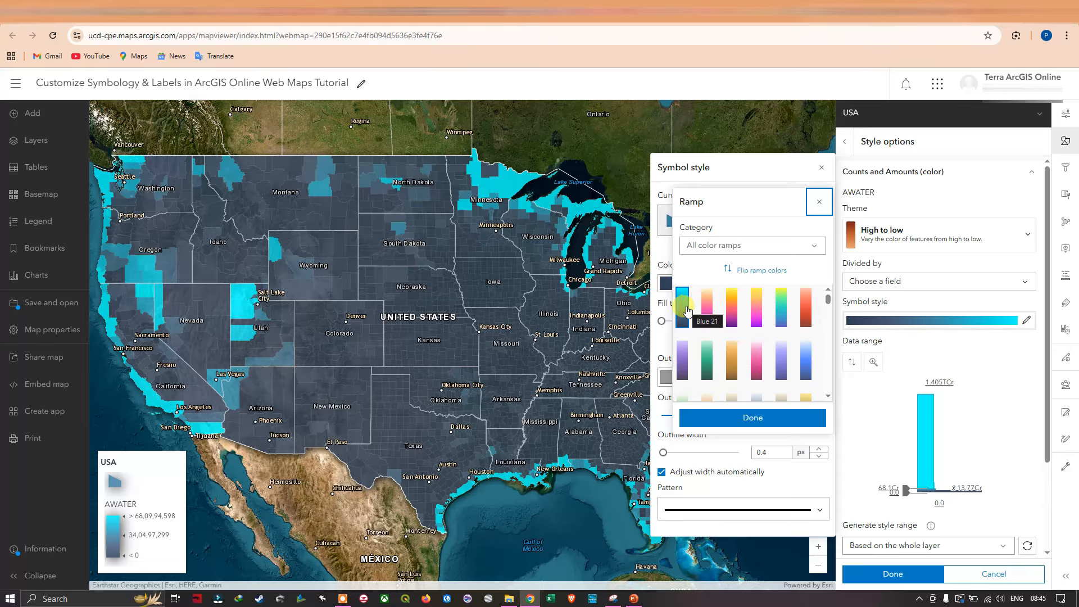
{"action": "left_click", "coordinate": [707, 308]}
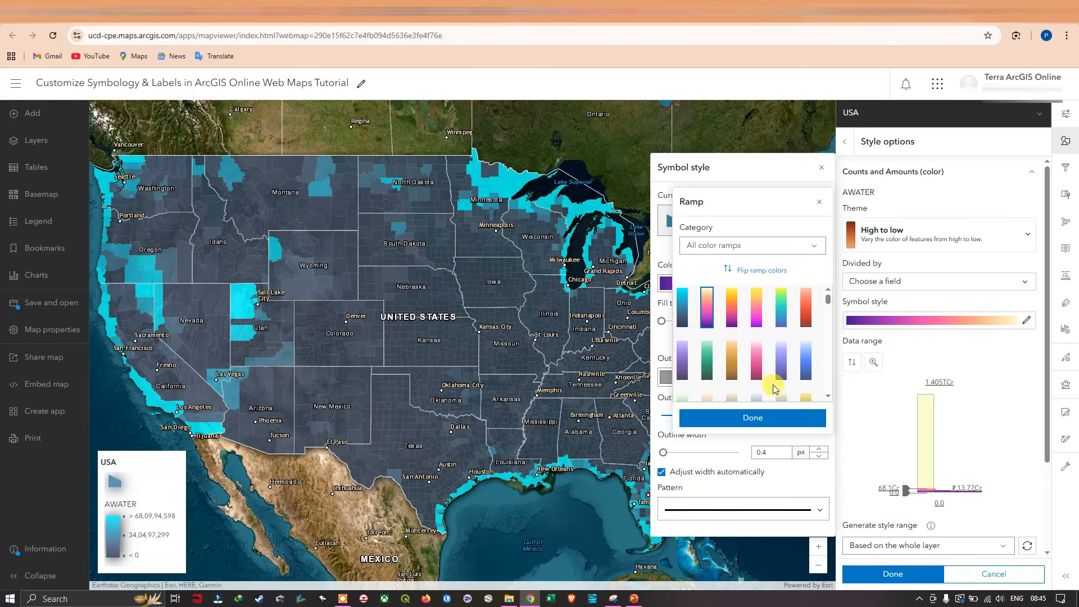
{"action": "left_click", "coordinate": [753, 418]}
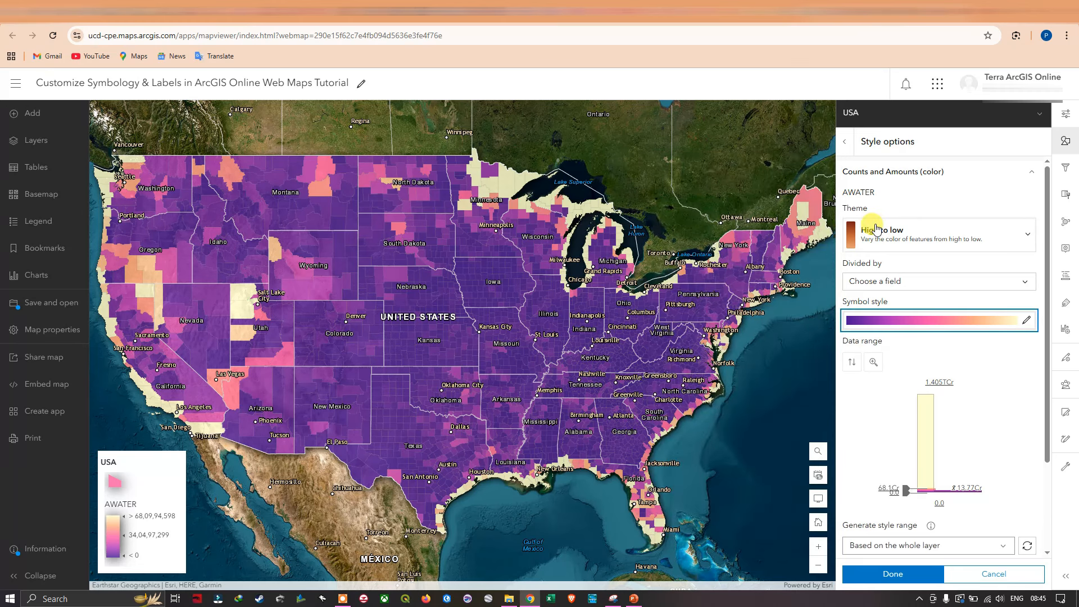
Set the fill transparency of the AWATER symbol style to 29% and accept the gray #999999 outline color.
{"action": "left_click", "coordinate": [904, 320]}
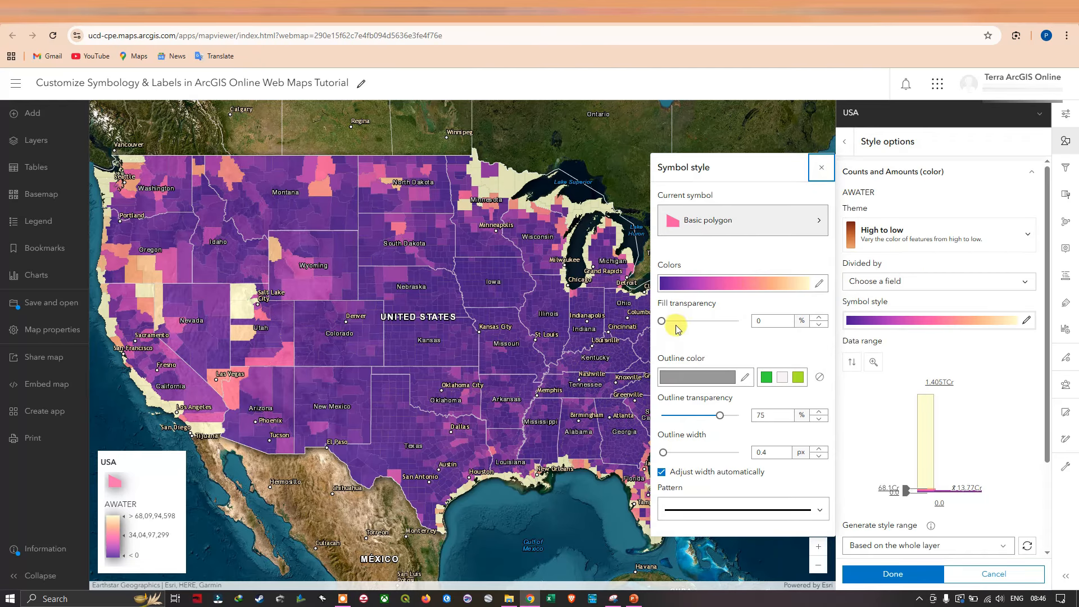
{"action": "left_click_drag", "start_coordinate": [668, 321], "coordinate": [680, 323]}
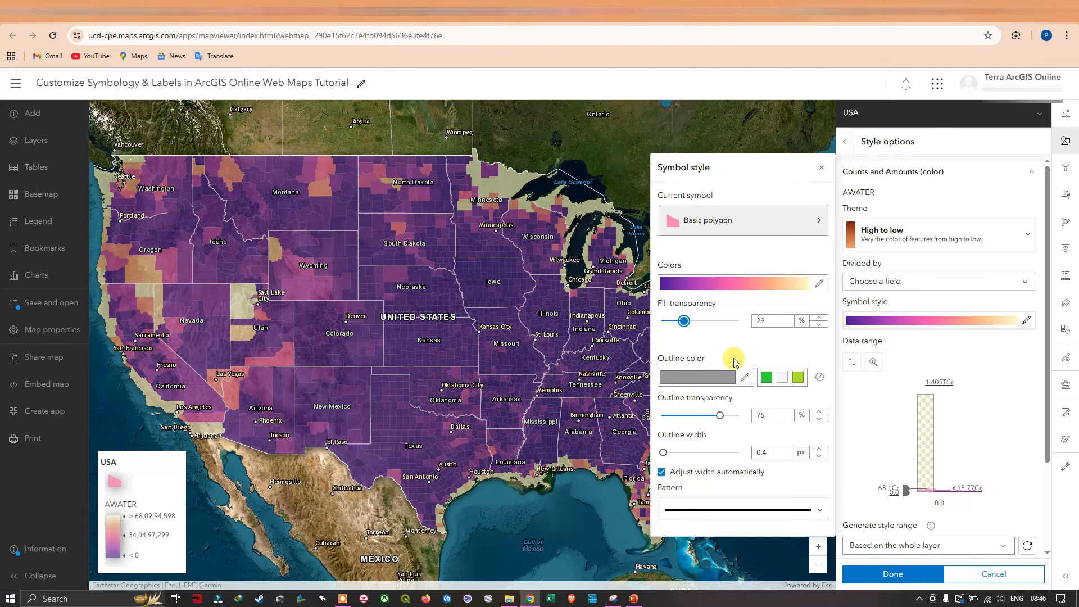
{"action": "left_click", "coordinate": [747, 378]}
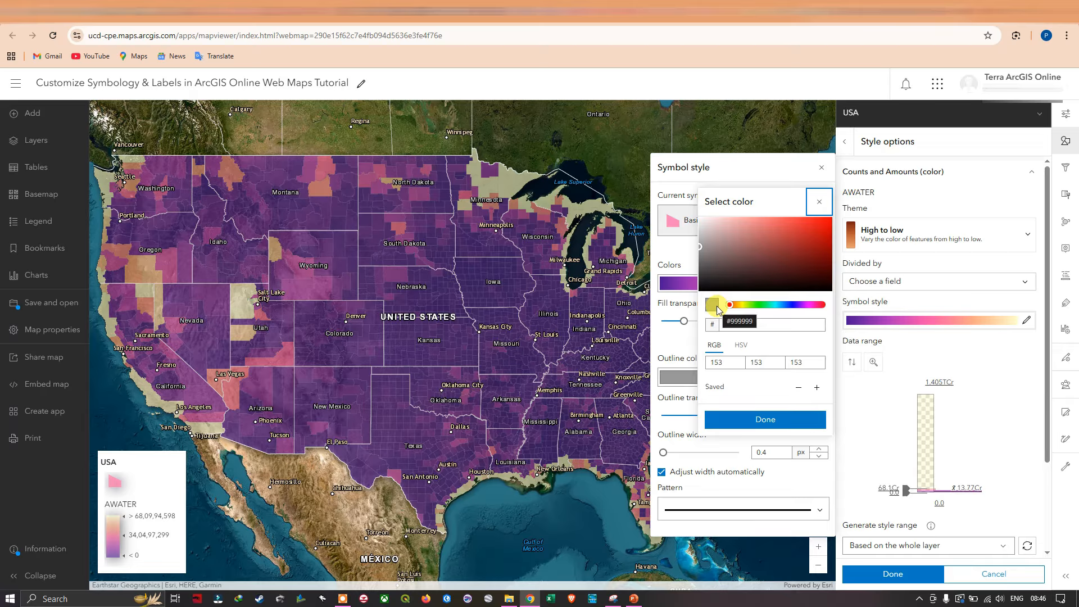
{"action": "left_click", "coordinate": [765, 417]}
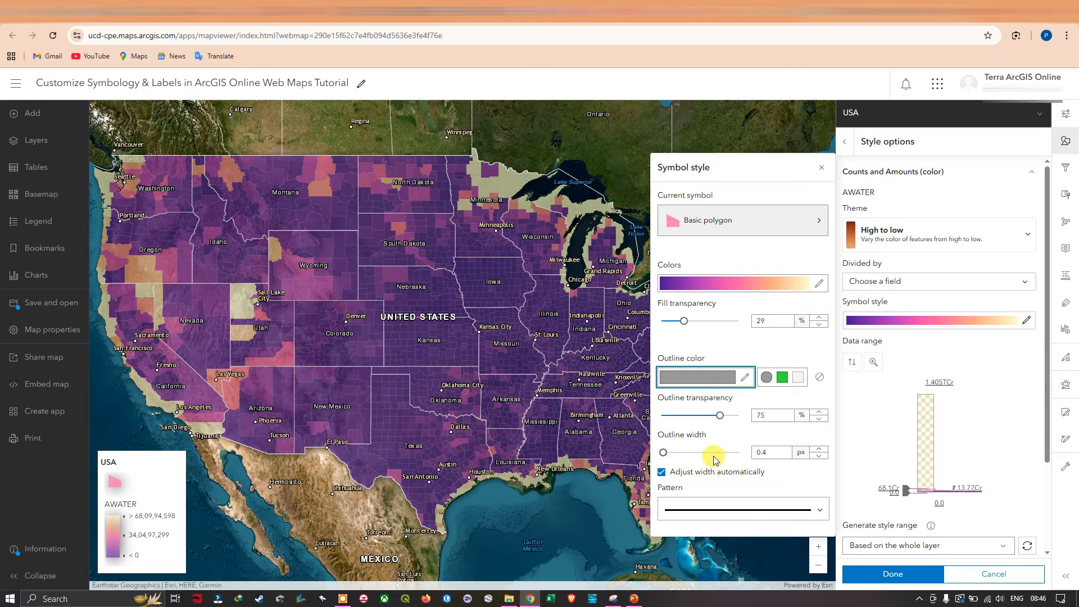
{"action": "left_click", "coordinate": [821, 167]}
Review the choices for generating the AWATER style range, leaving it based on the whole layer.
{"action": "scroll", "coordinate": [1025, 410], "scroll_direction": "down", "scroll_amount": 2}
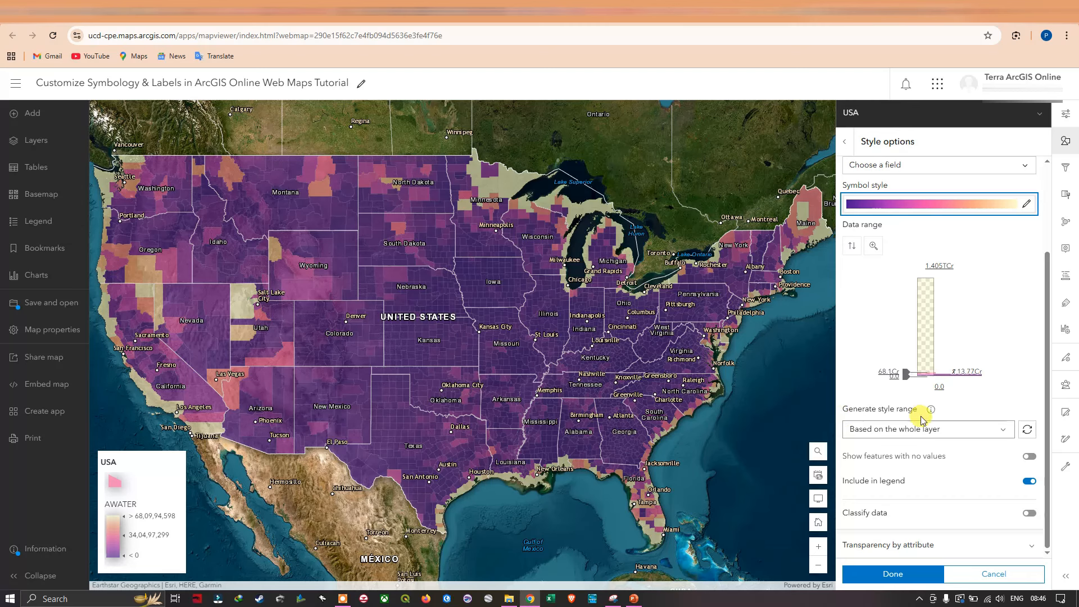
{"action": "left_click", "coordinate": [918, 438]}
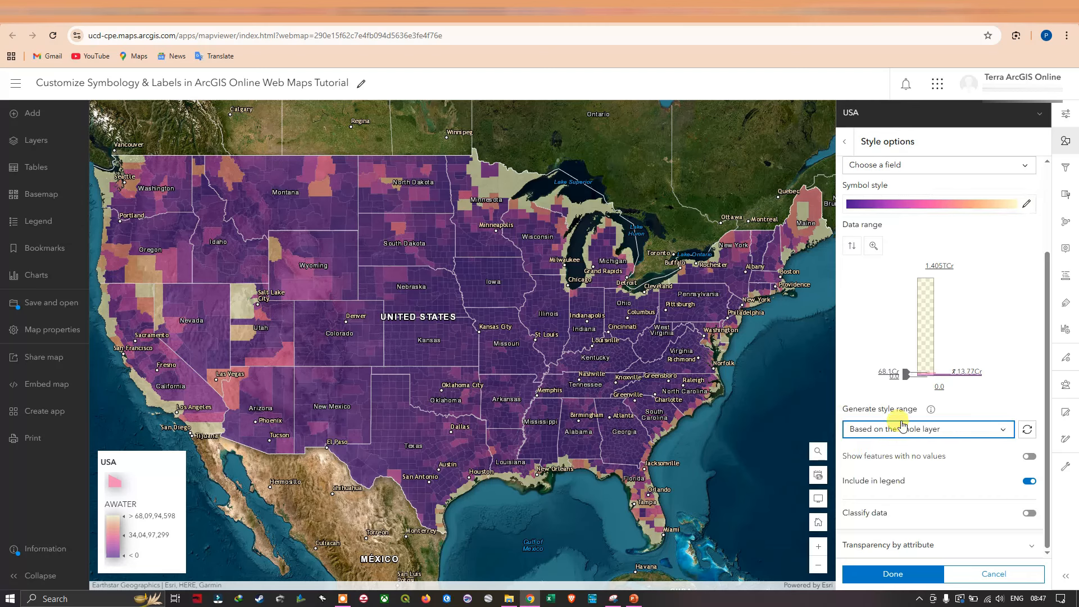
{"action": "left_click", "coordinate": [1001, 434]}
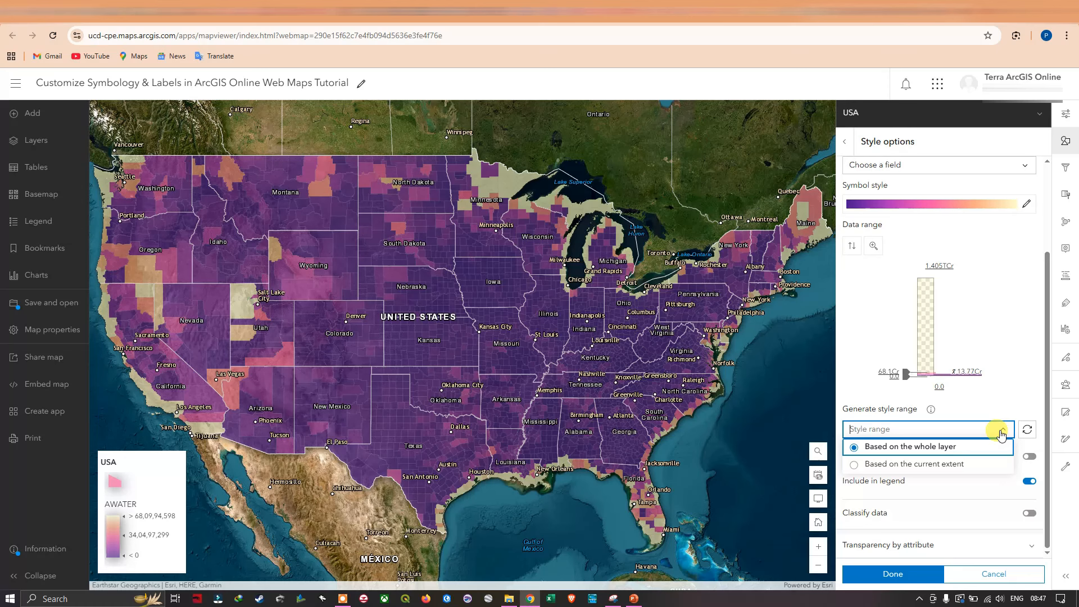
{"action": "left_click", "coordinate": [1001, 435]}
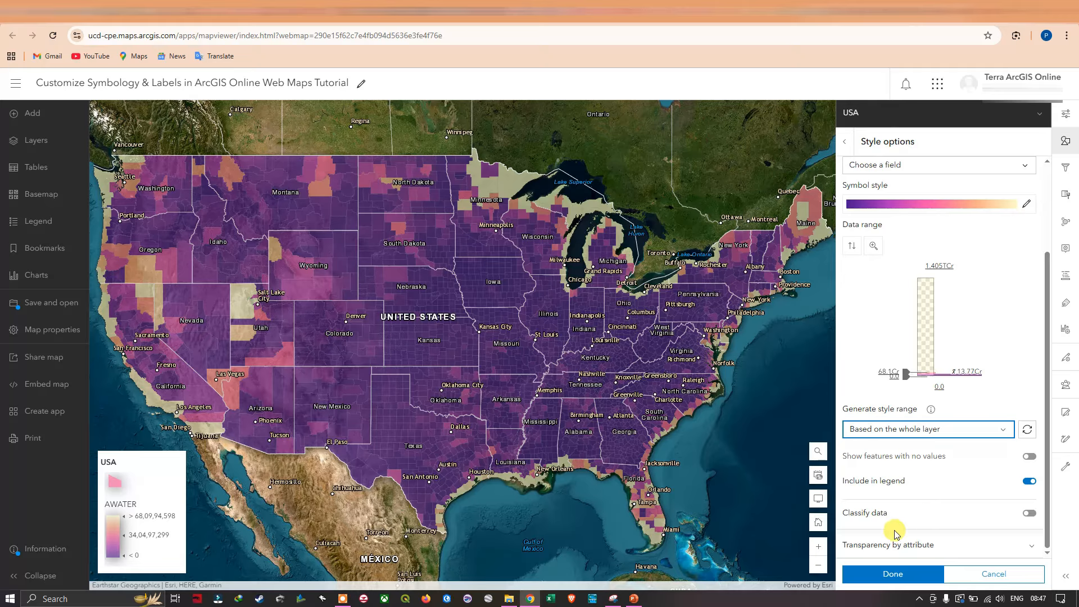
Classify the AWATER data by natural breaks, reviewing the other classification methods, and set the number of classes to 7.
{"action": "left_click", "coordinate": [1028, 513]}
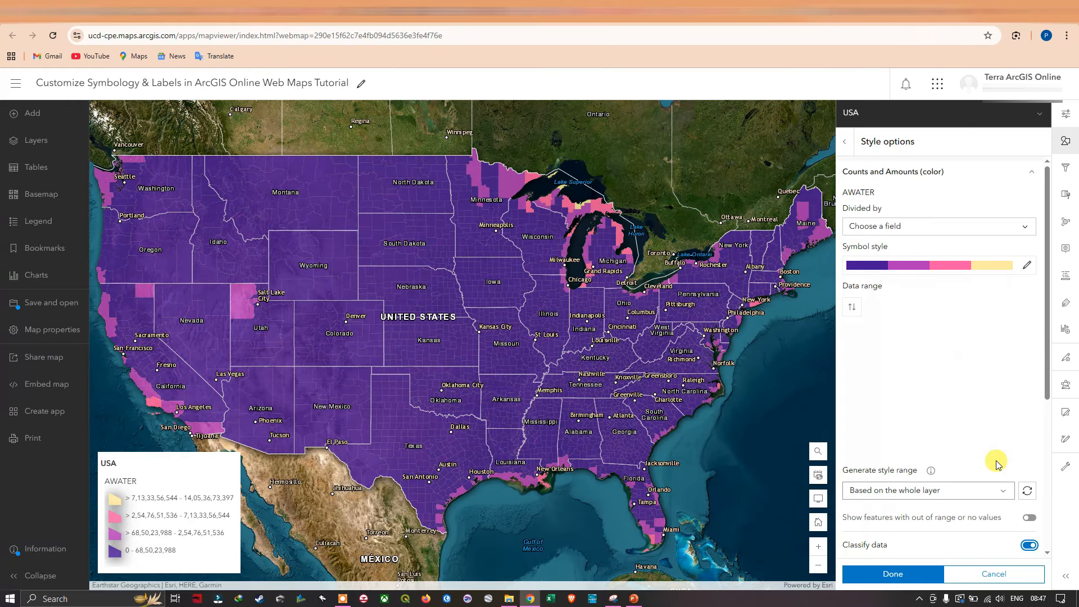
{"action": "scroll", "coordinate": [955, 489], "scroll_direction": "down", "scroll_amount": 2}
{"action": "scroll", "coordinate": [973, 494], "scroll_direction": "down", "scroll_amount": 1}
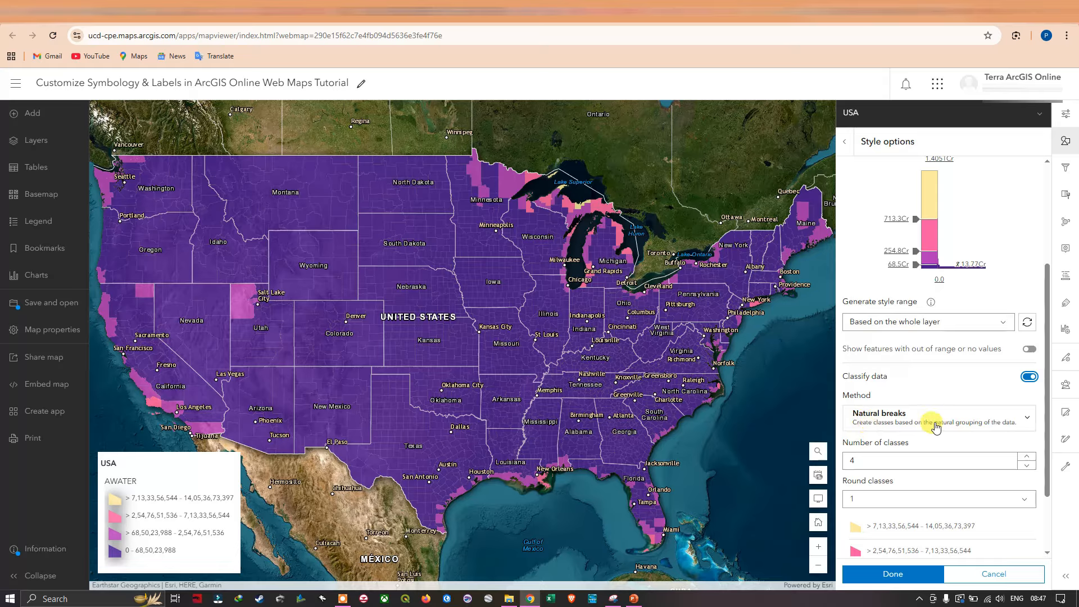
{"action": "left_click", "coordinate": [1027, 421]}
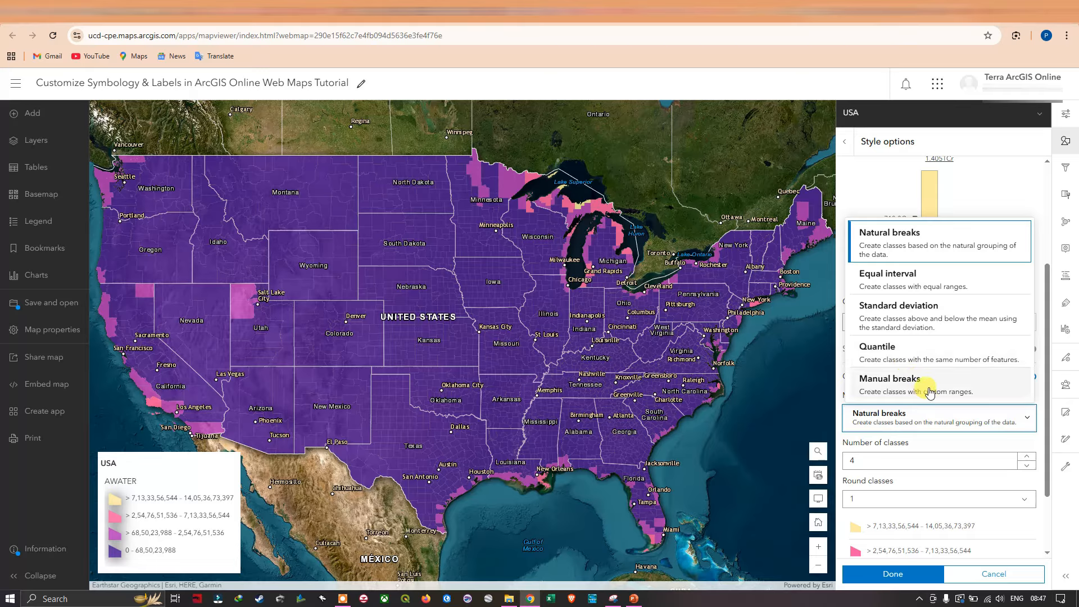
{"action": "left_click", "coordinate": [982, 453]}
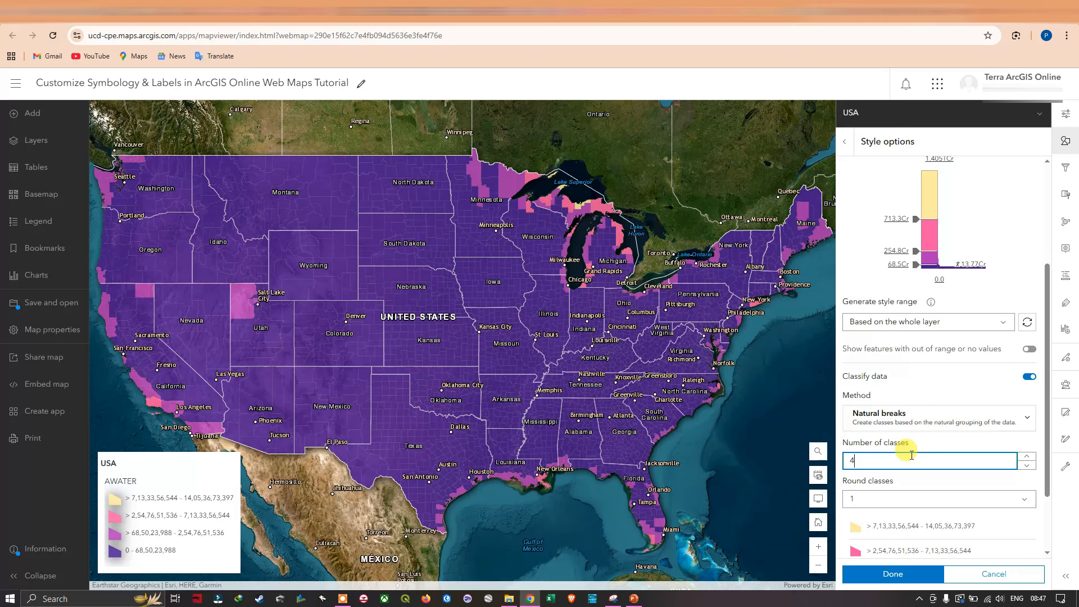
{"action": "scroll", "coordinate": [912, 455], "scroll_direction": "down", "scroll_amount": 1}
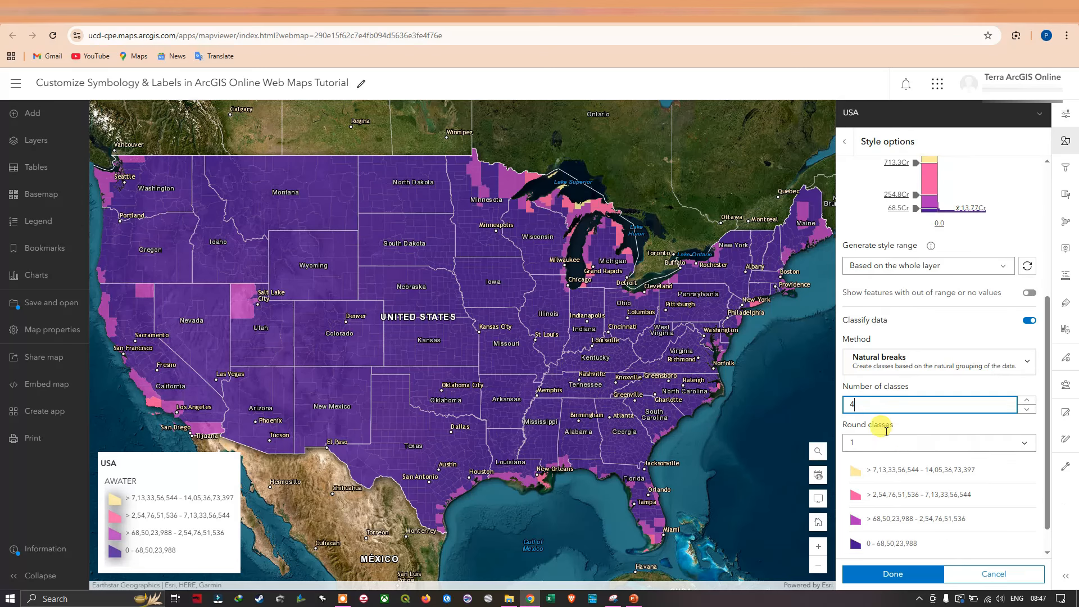
{"action": "left_click", "coordinate": [1027, 400]}
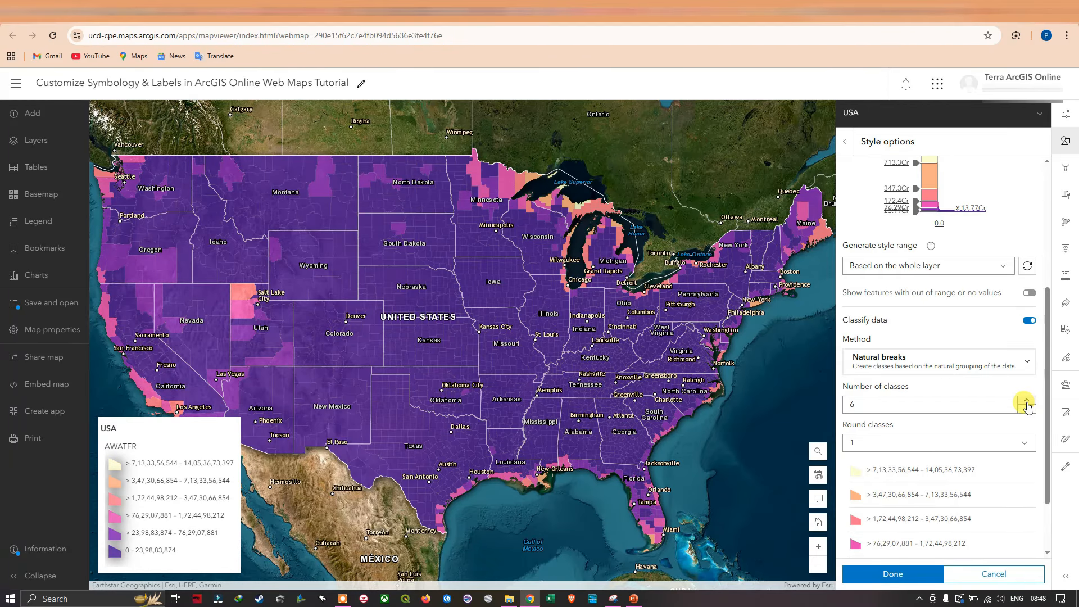
{"action": "left_click", "coordinate": [1027, 401]}
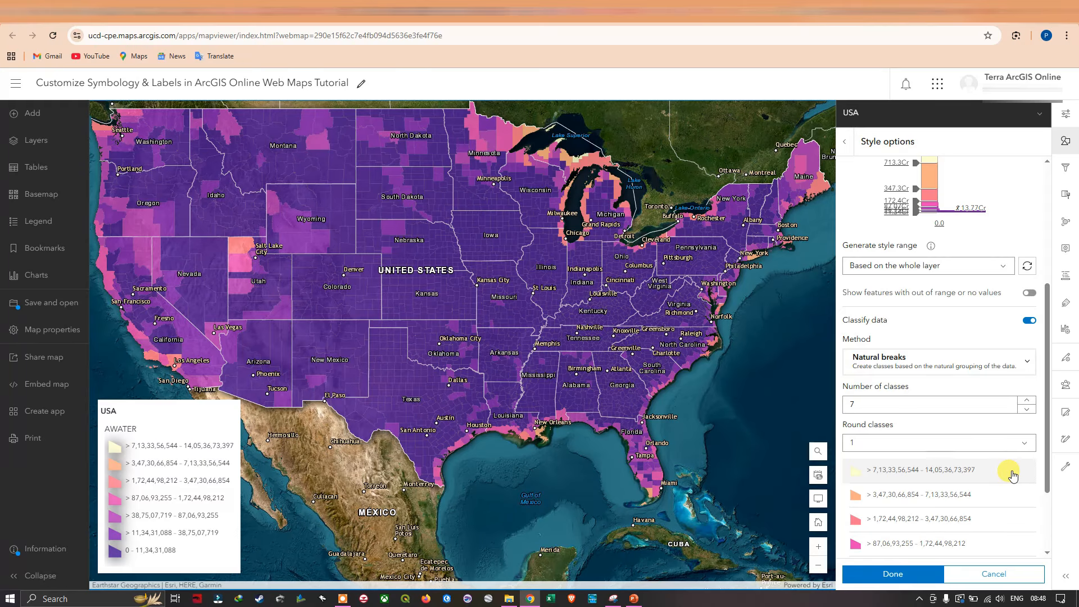
Expand the Transparency by attribute settings without enabling them, and apply the classified AWATER style to the USA layer.
{"action": "scroll", "coordinate": [1012, 494], "scroll_direction": "down", "scroll_amount": 2}
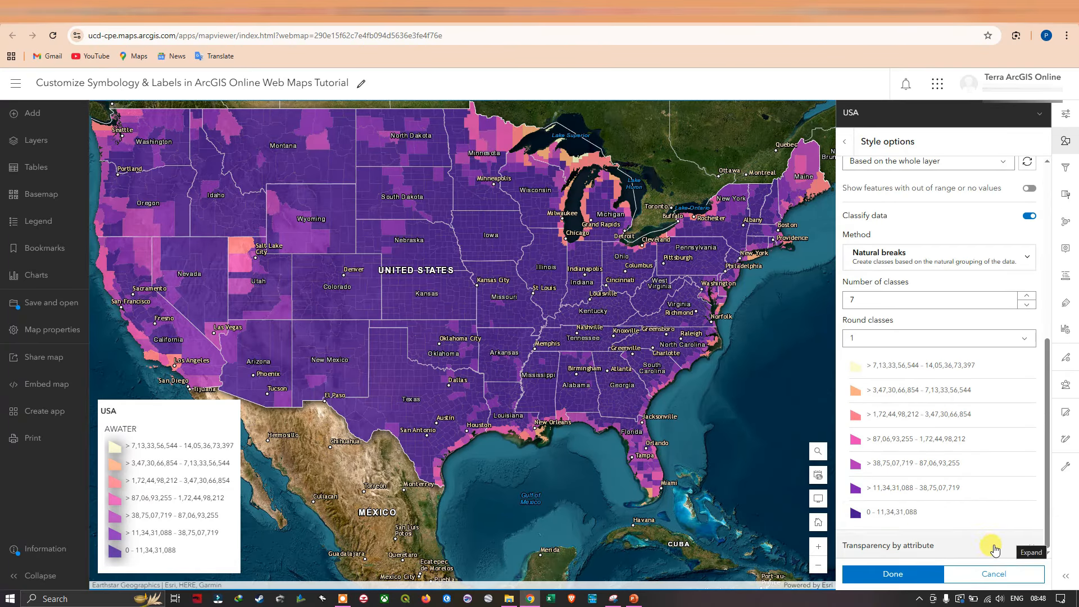
{"action": "left_click", "coordinate": [995, 549]}
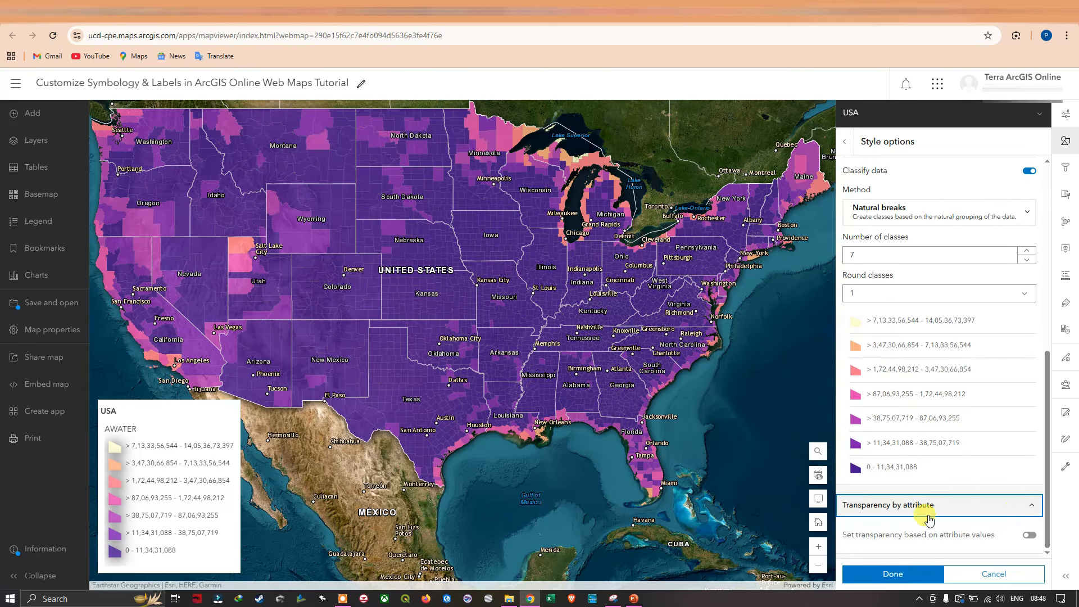
{"action": "left_click", "coordinate": [917, 579]}
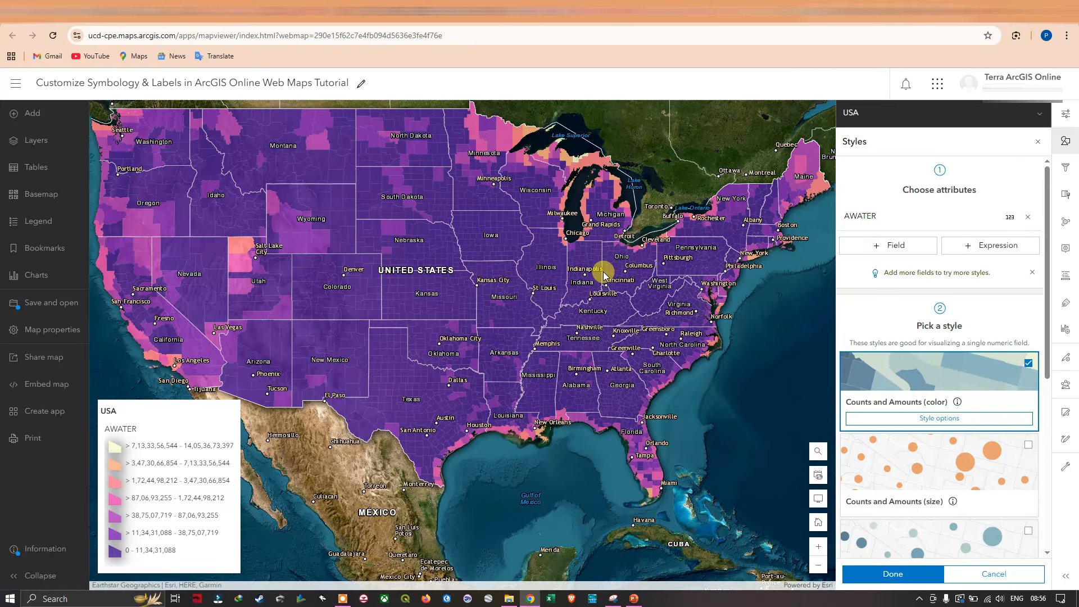
{"action": "left_click", "coordinate": [903, 579]}
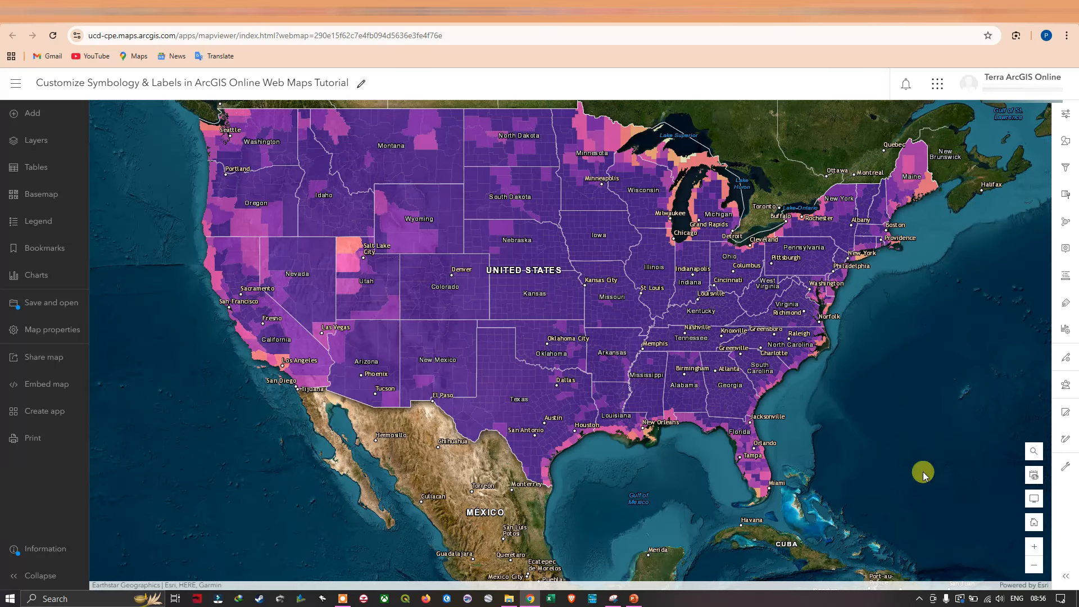
View the styled USA layer on the map, check its properties and reopen its style settings.
{"action": "left_click_drag", "start_coordinate": [651, 165], "coordinate": [652, 241]}
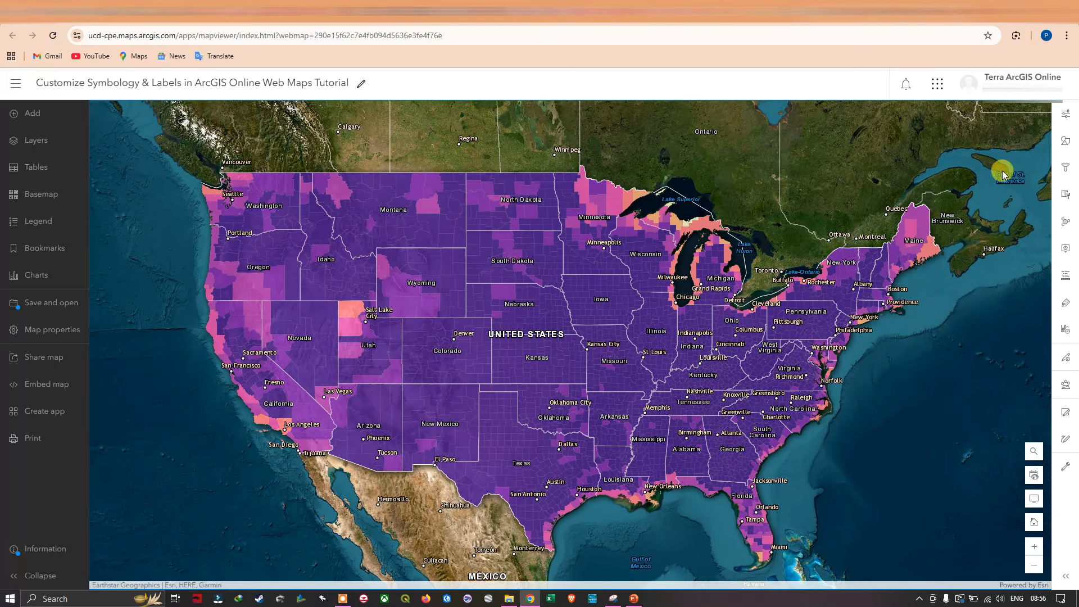
{"action": "left_click", "coordinate": [1065, 114]}
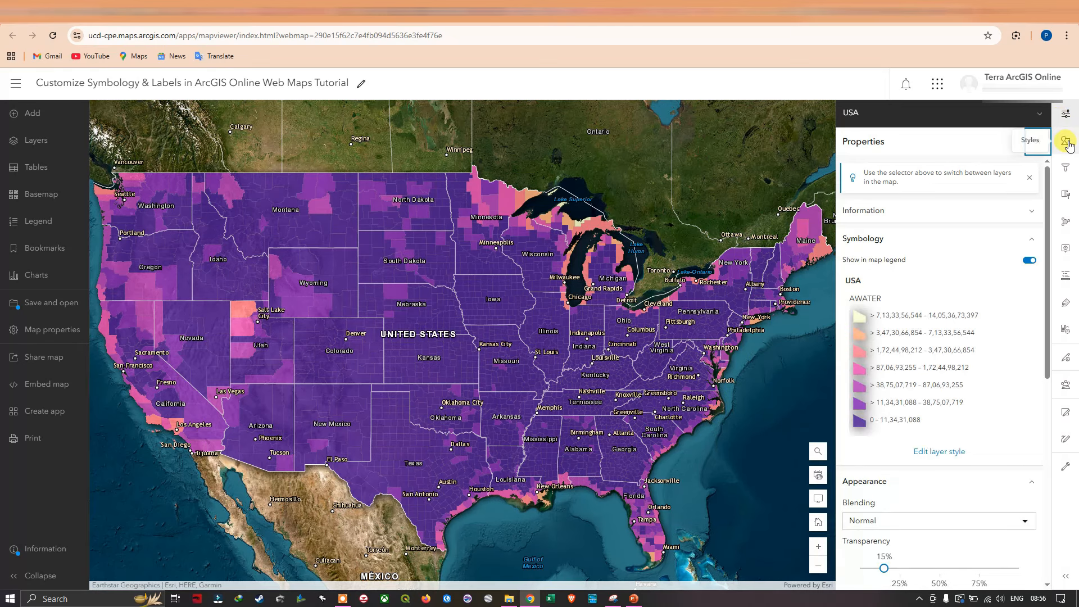
{"action": "left_click", "coordinate": [1066, 143]}
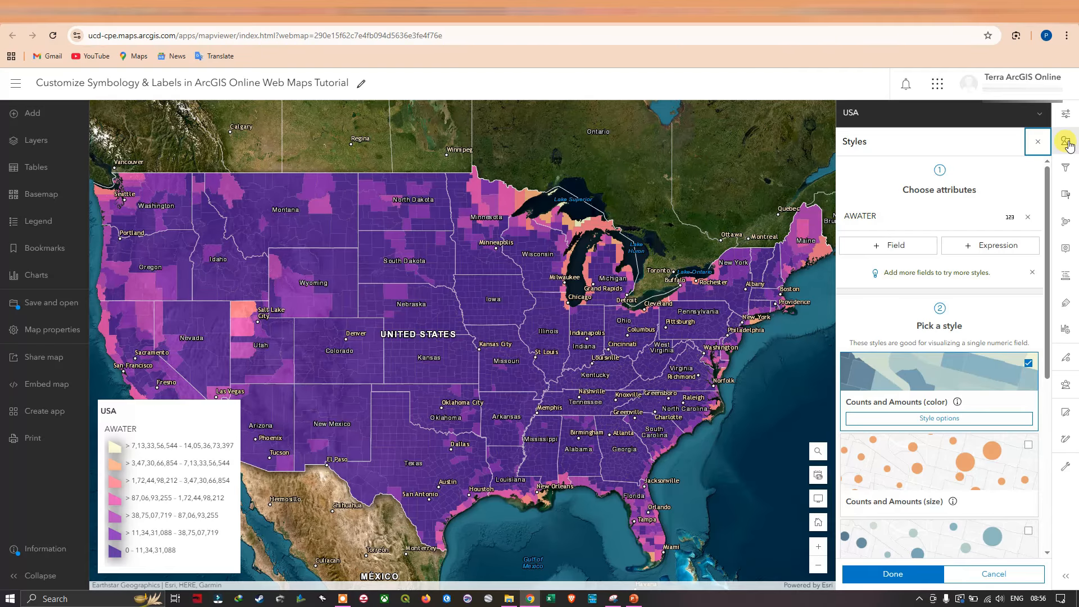